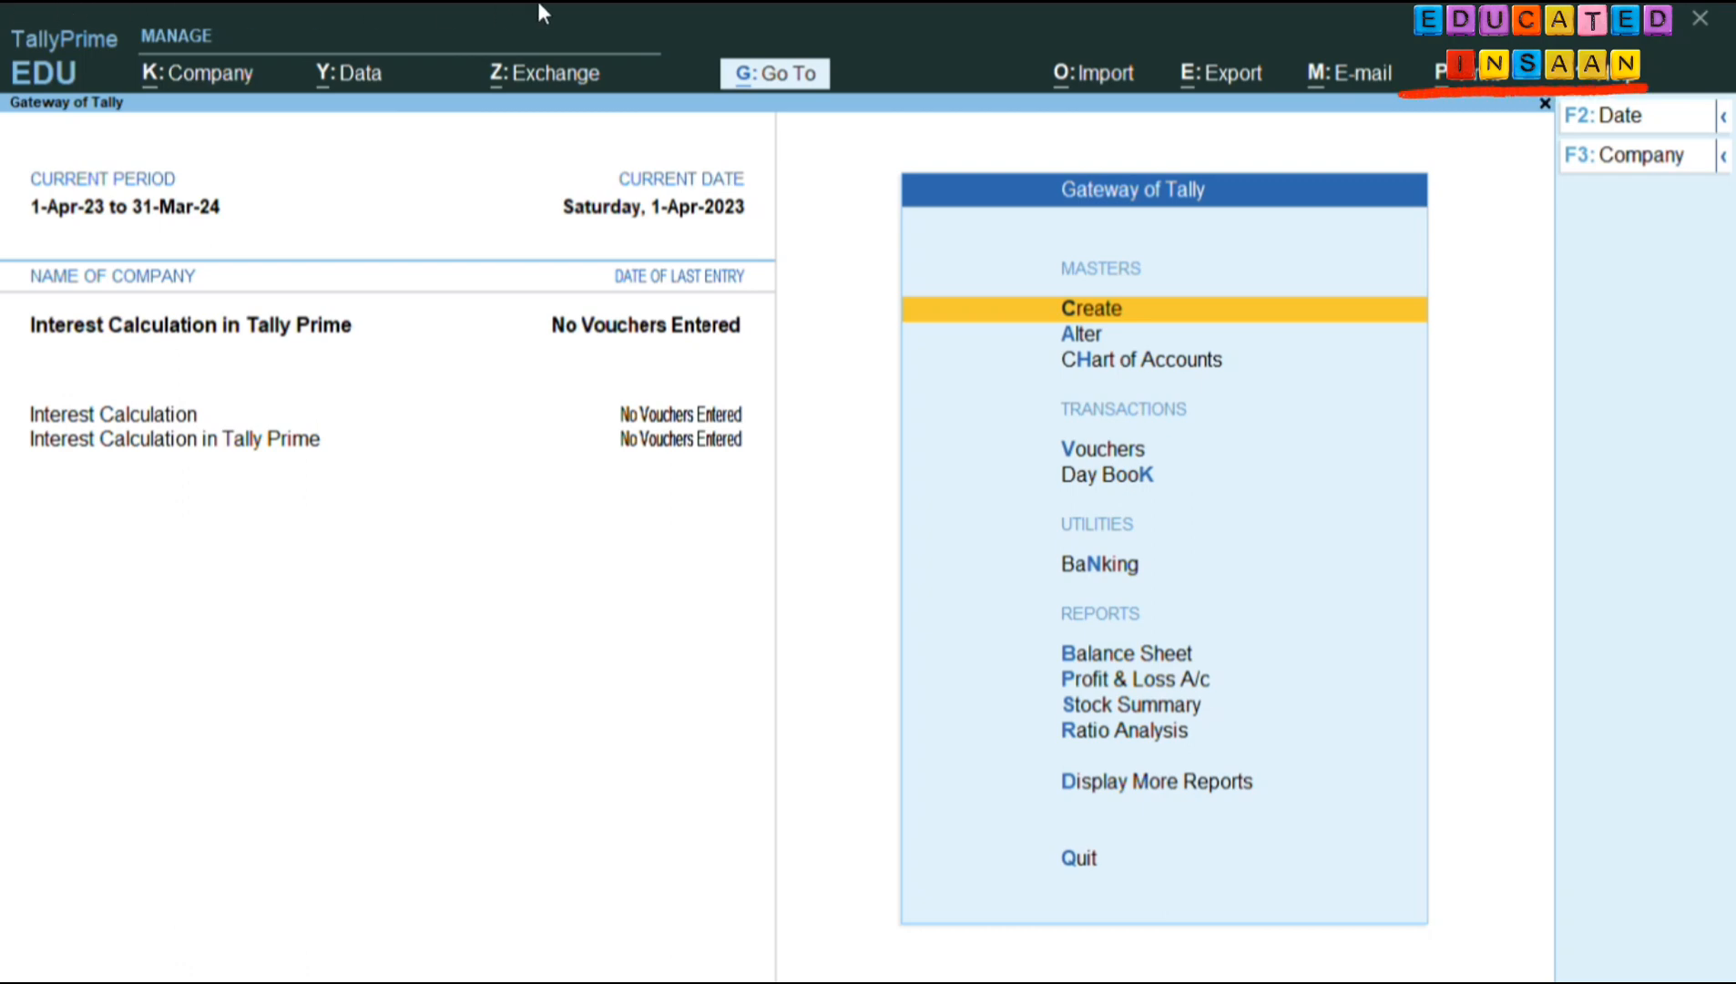
Enable Interest Calculation in the features of the company "Interest Calculation in Tally Prime" and save the settings.
key("F11")
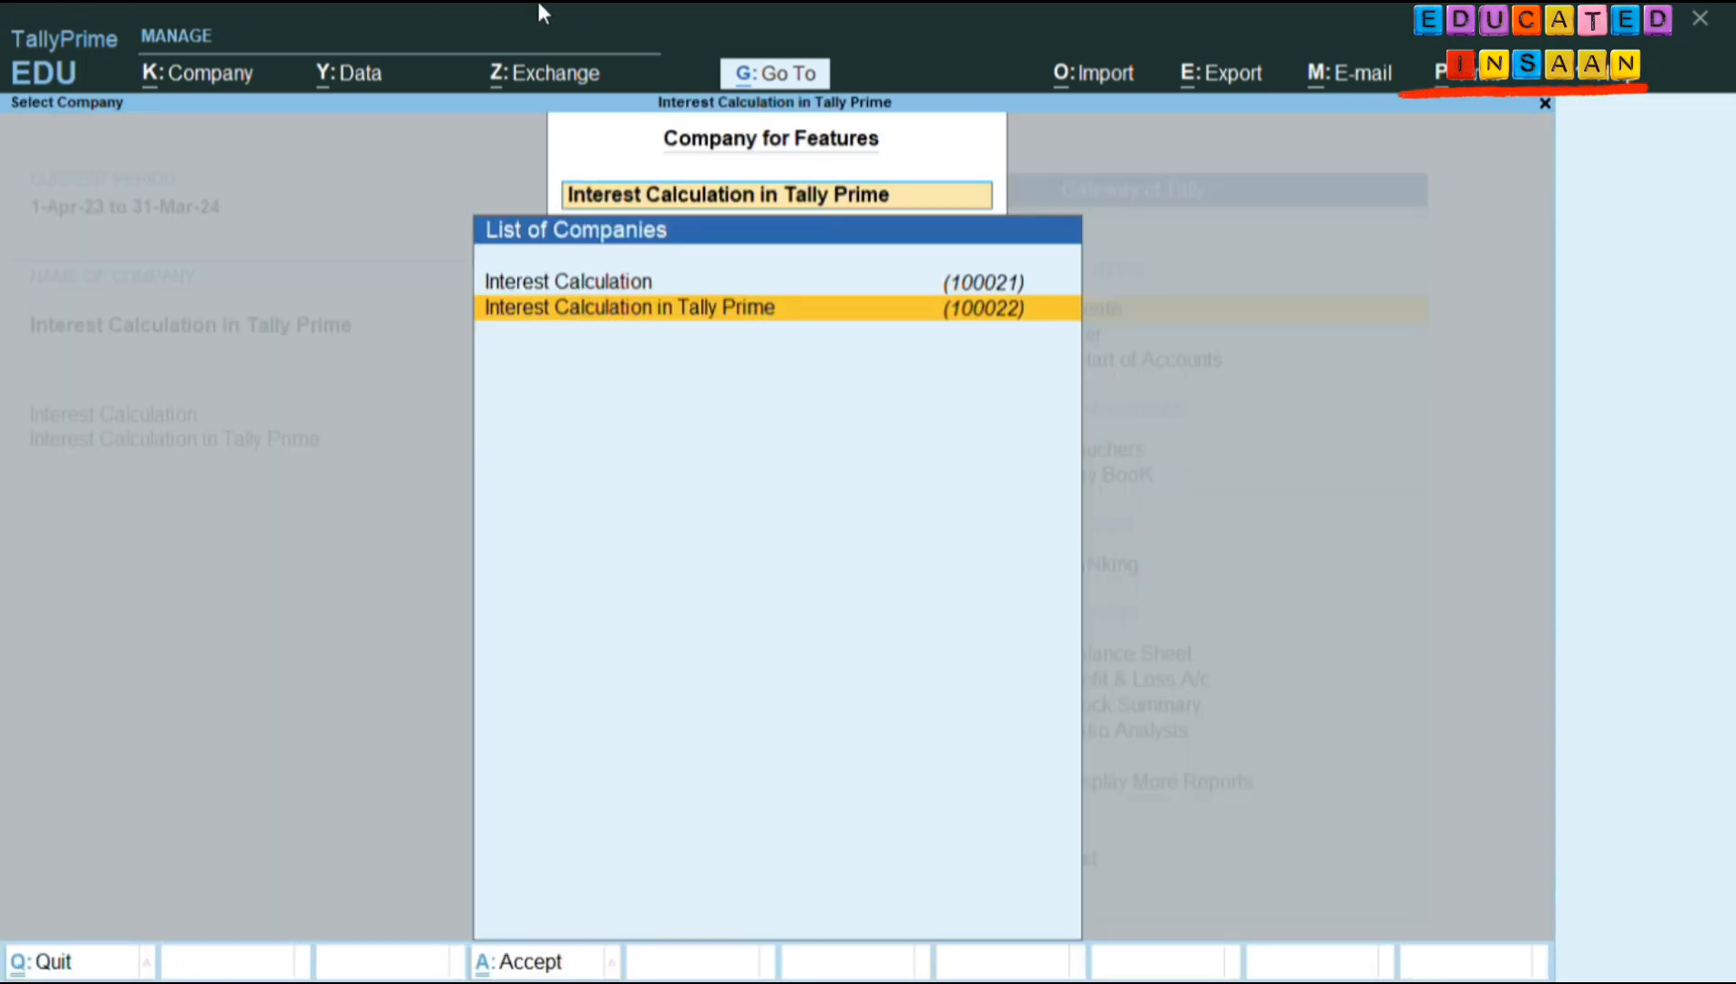
key("Return")
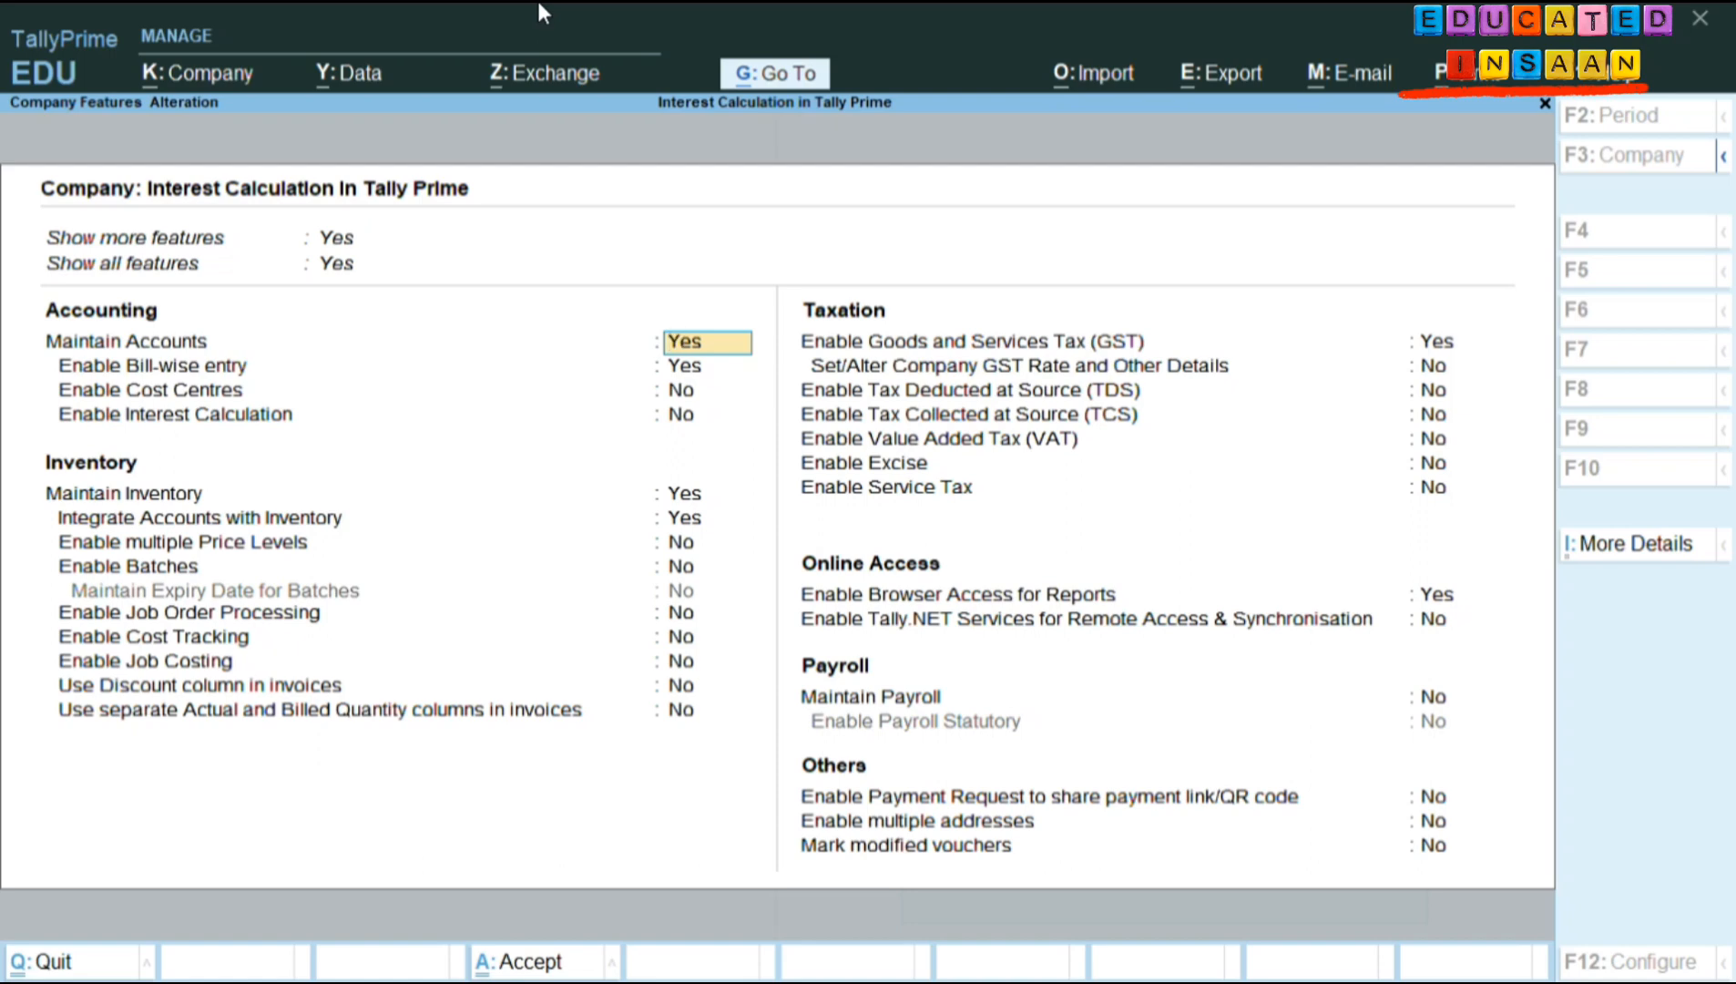
key("Return")
key("Return")
key("Return")
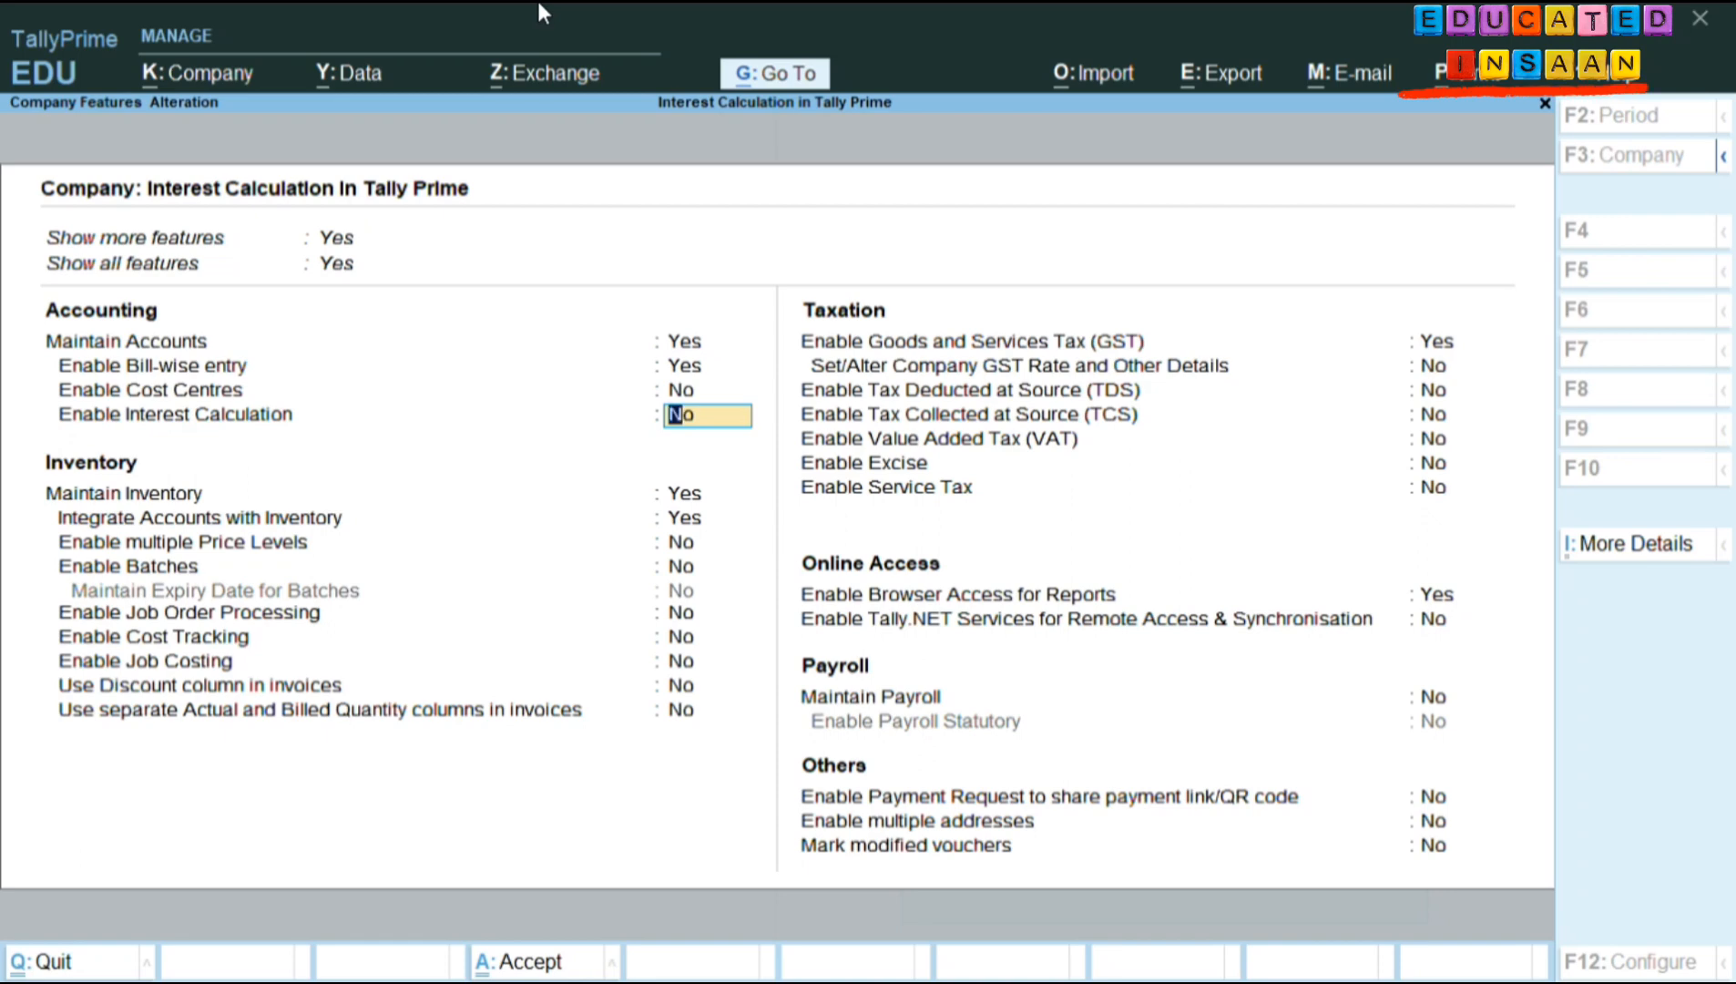
type("y")
key("Return")
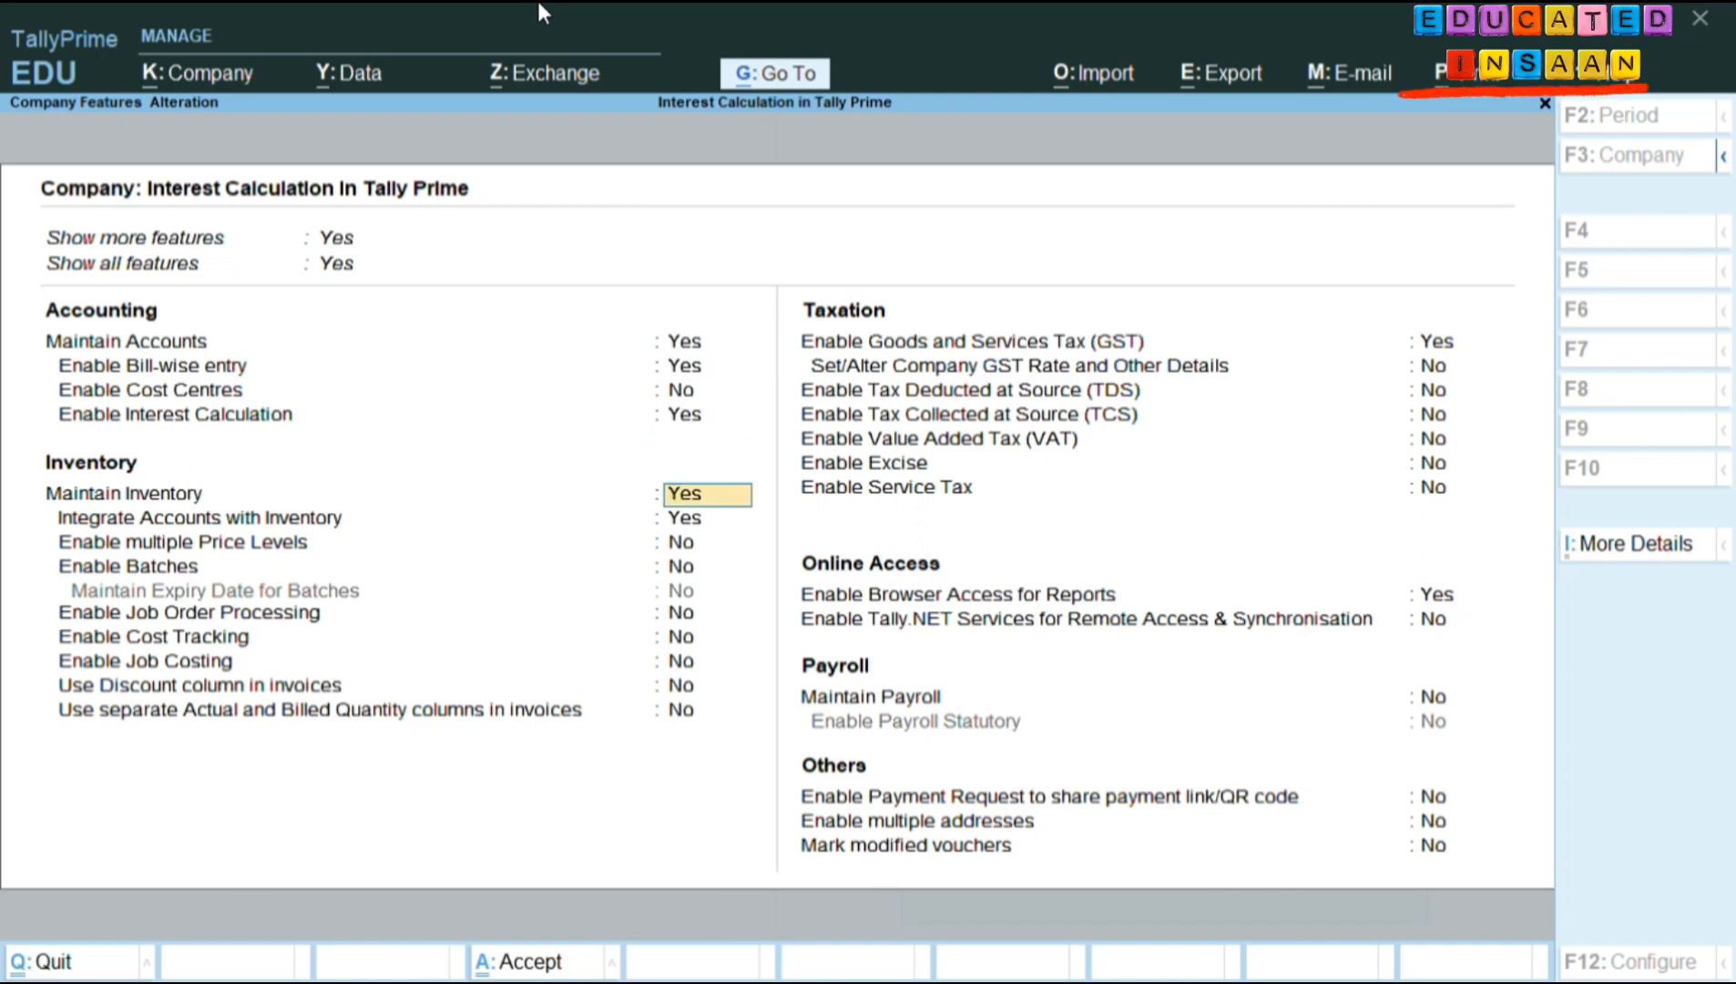
key("Return")
key("ctrl")
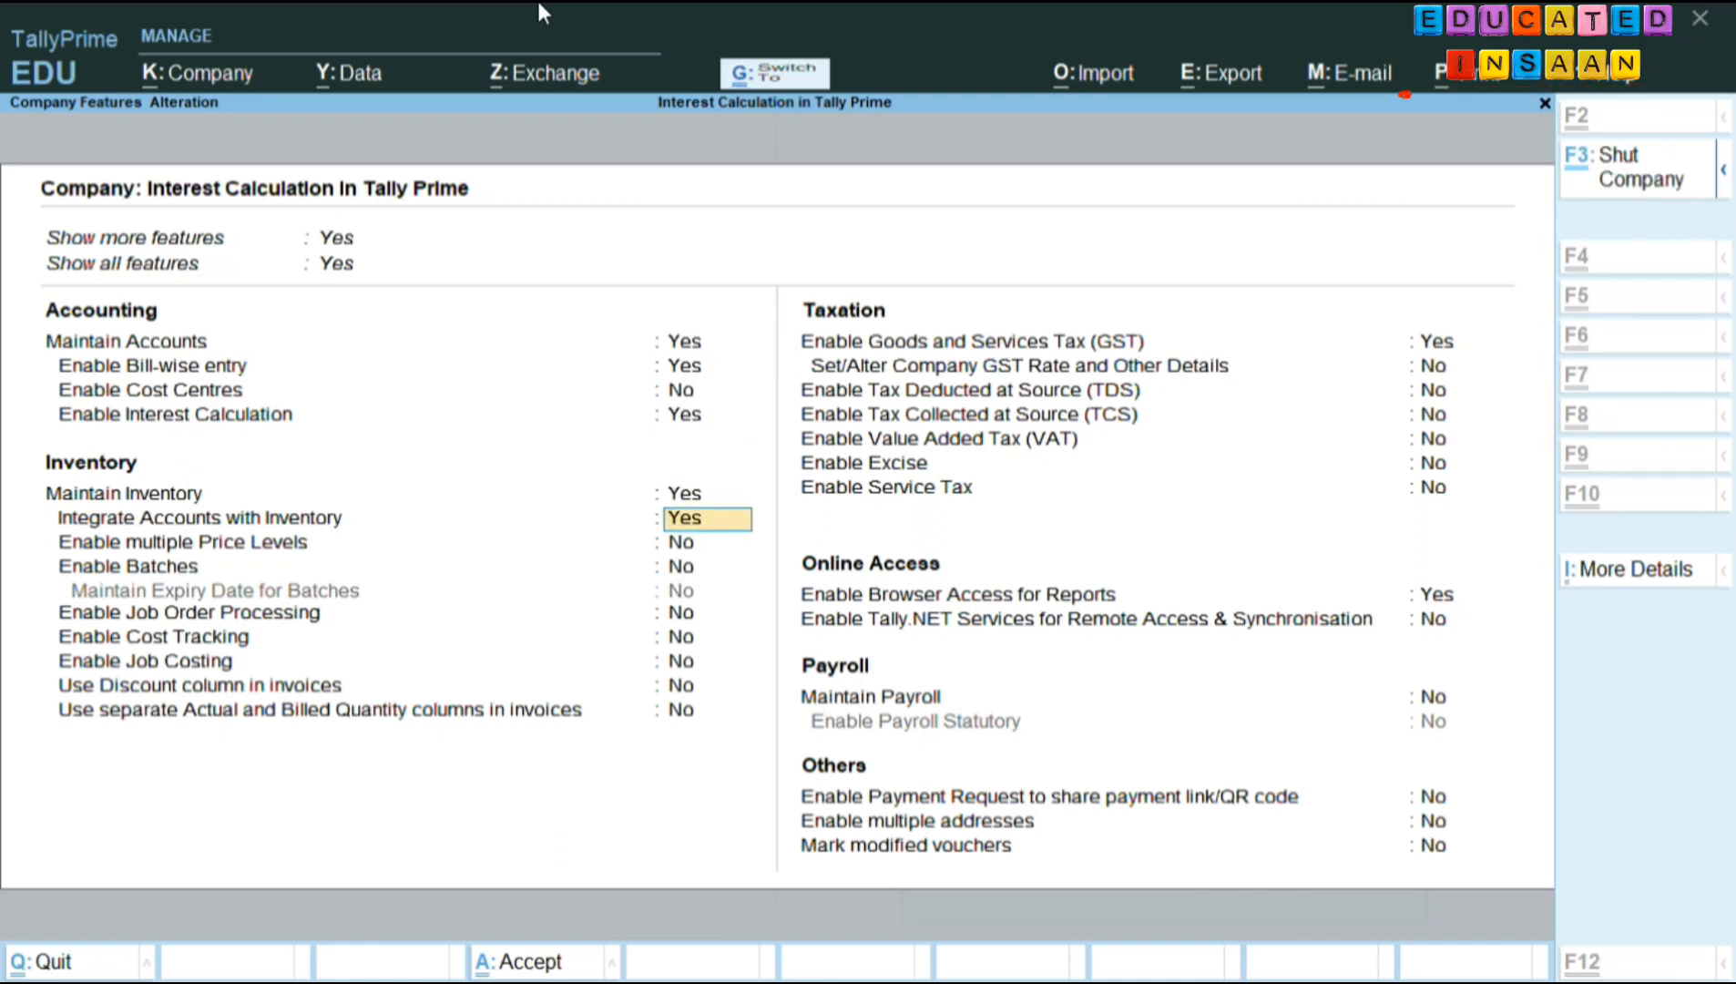
key("ctrl+a")
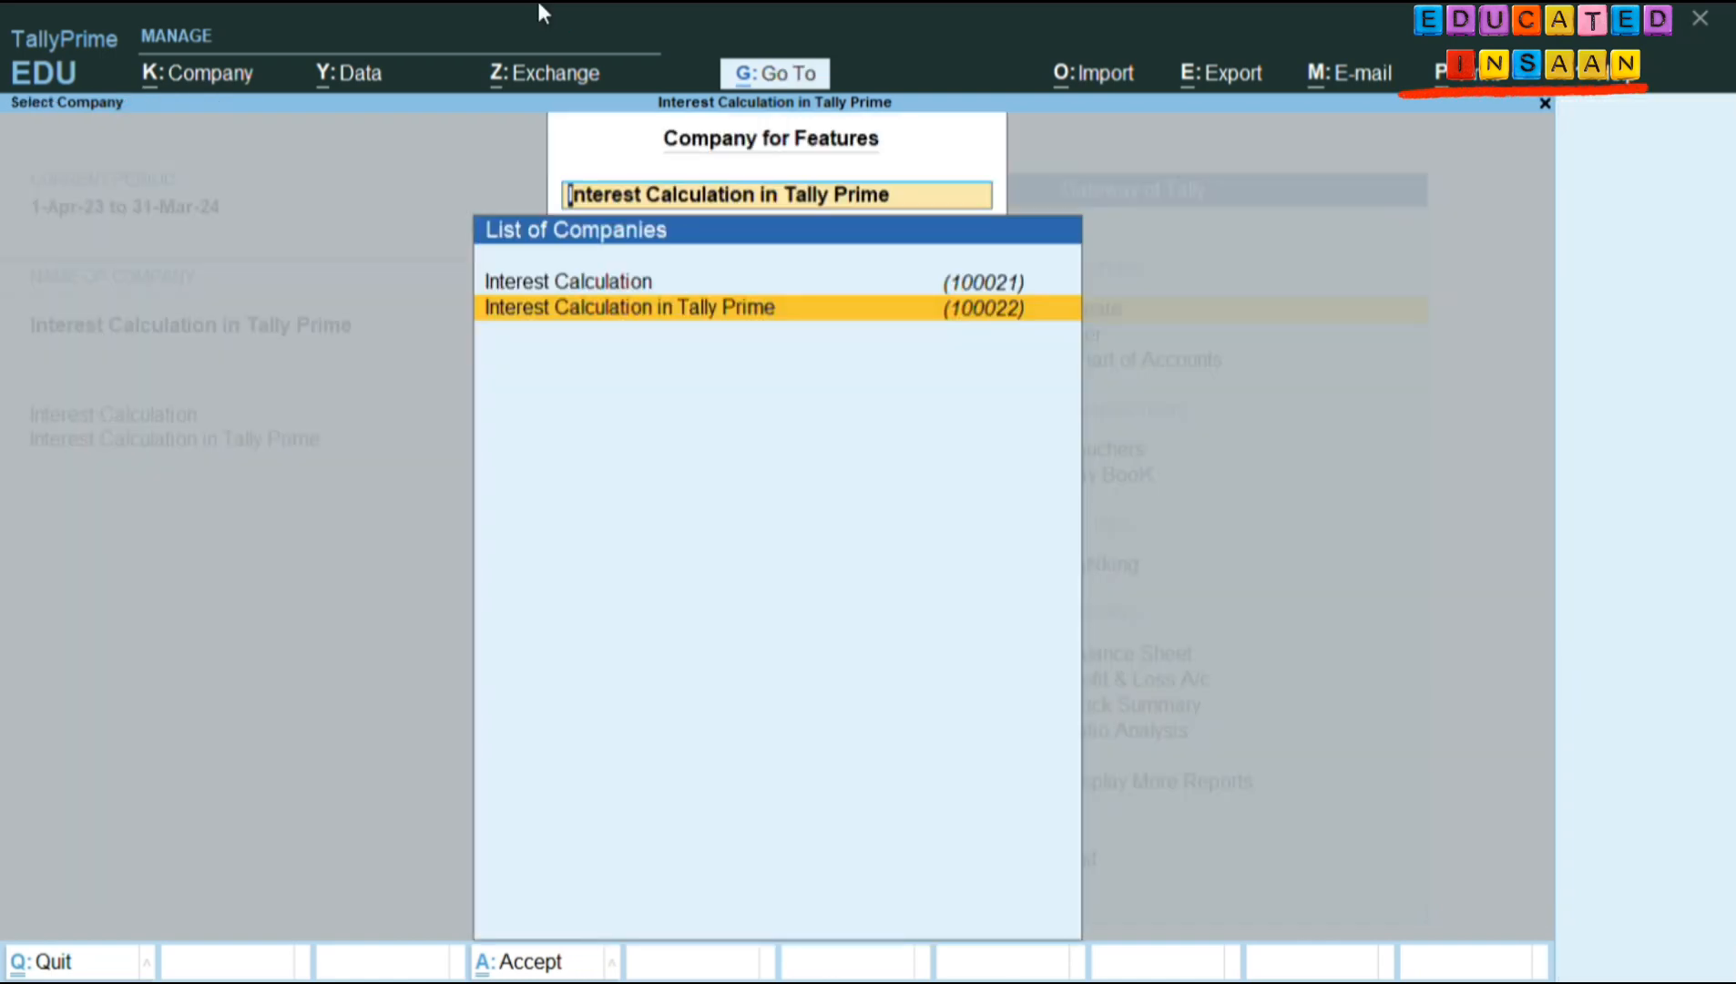
key("Escape")
key("Escape")
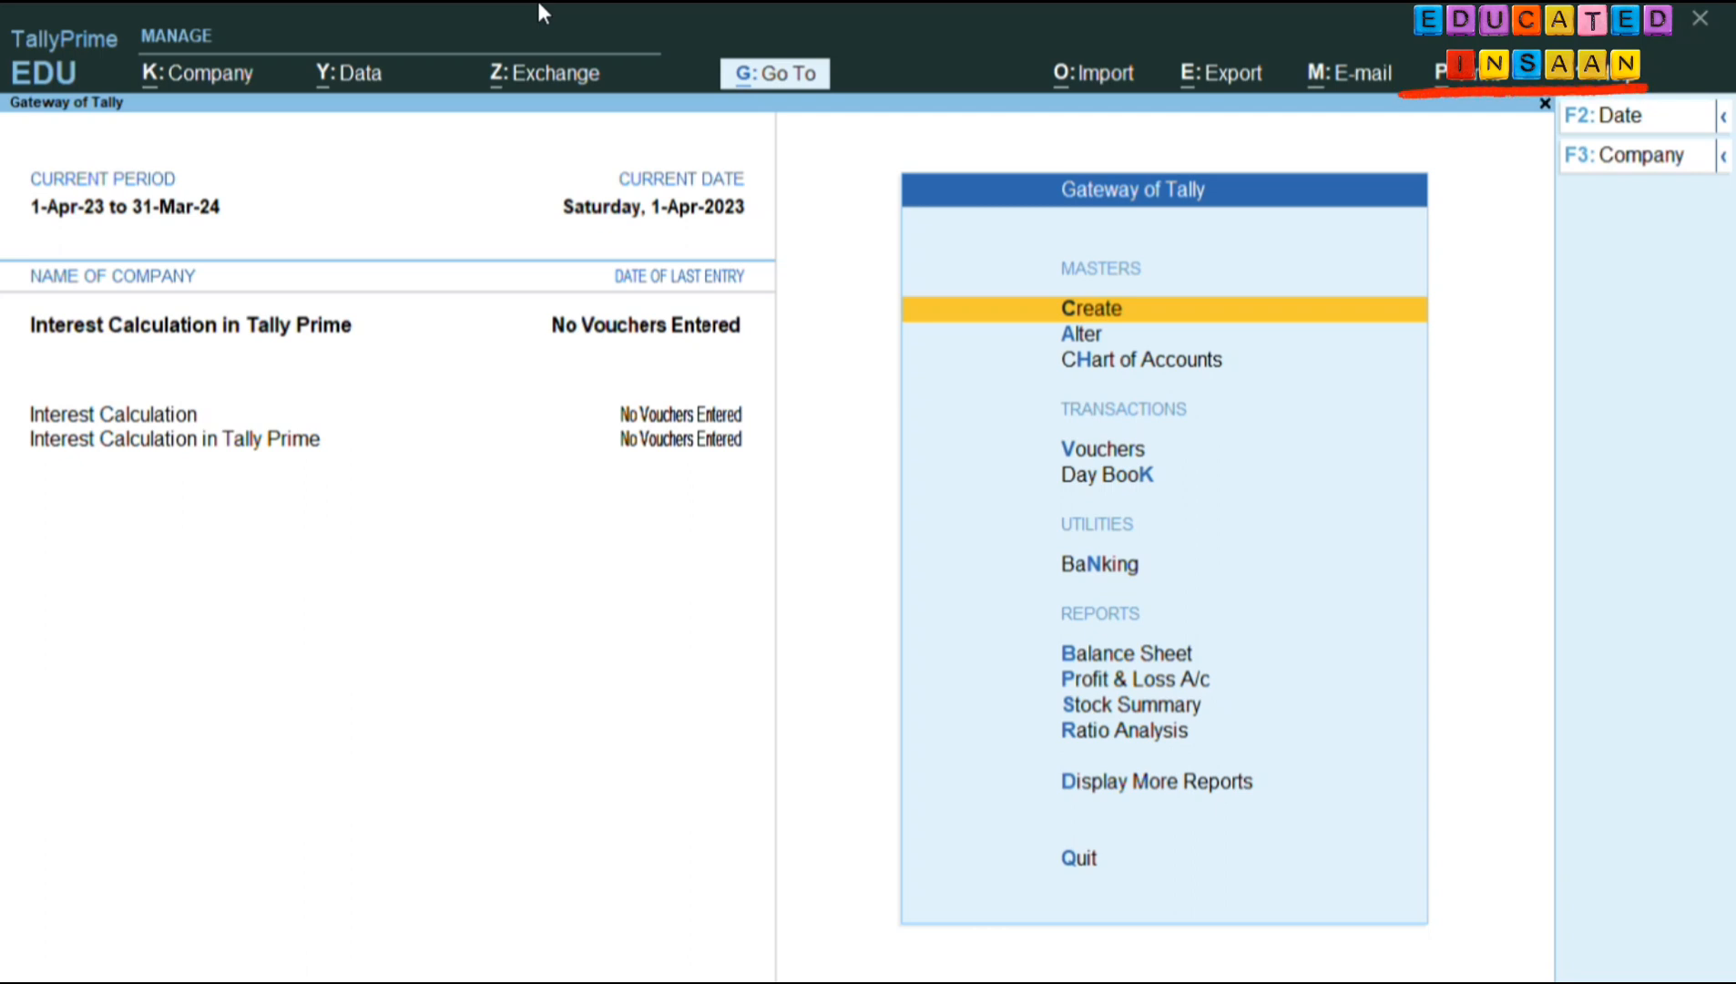
Start a new ledger and enter the first customer's name, leaving the alias blank.
key("Return")
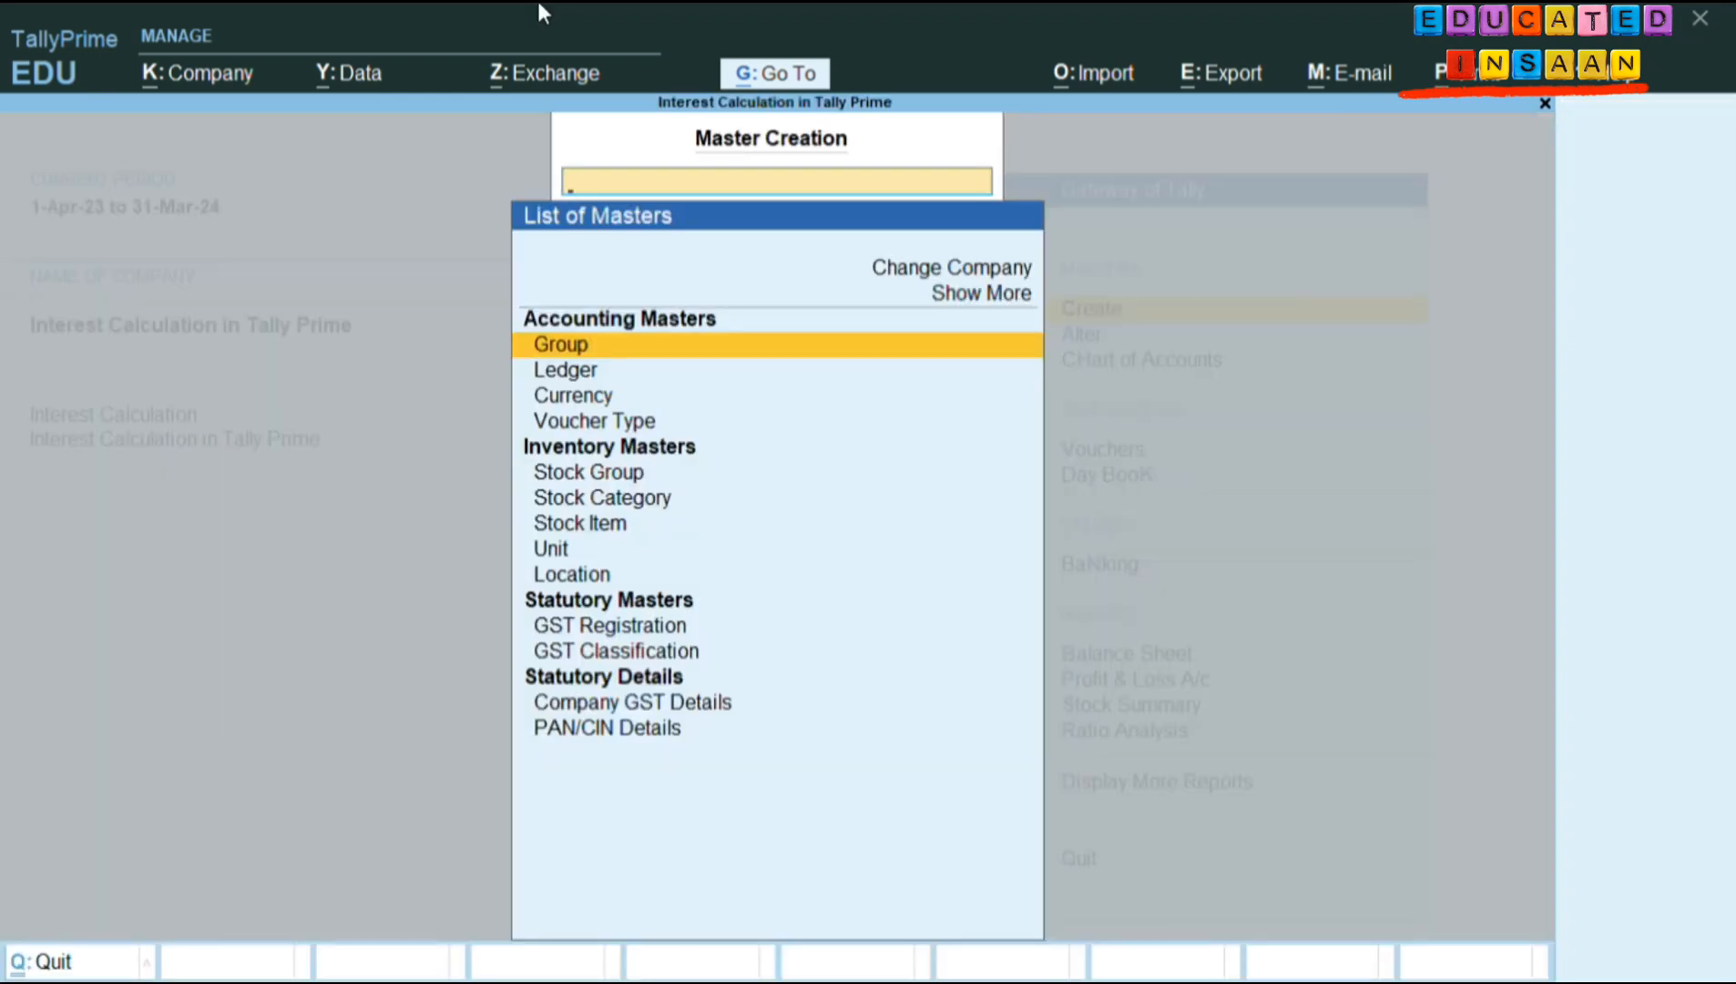
key("Down")
key("Return")
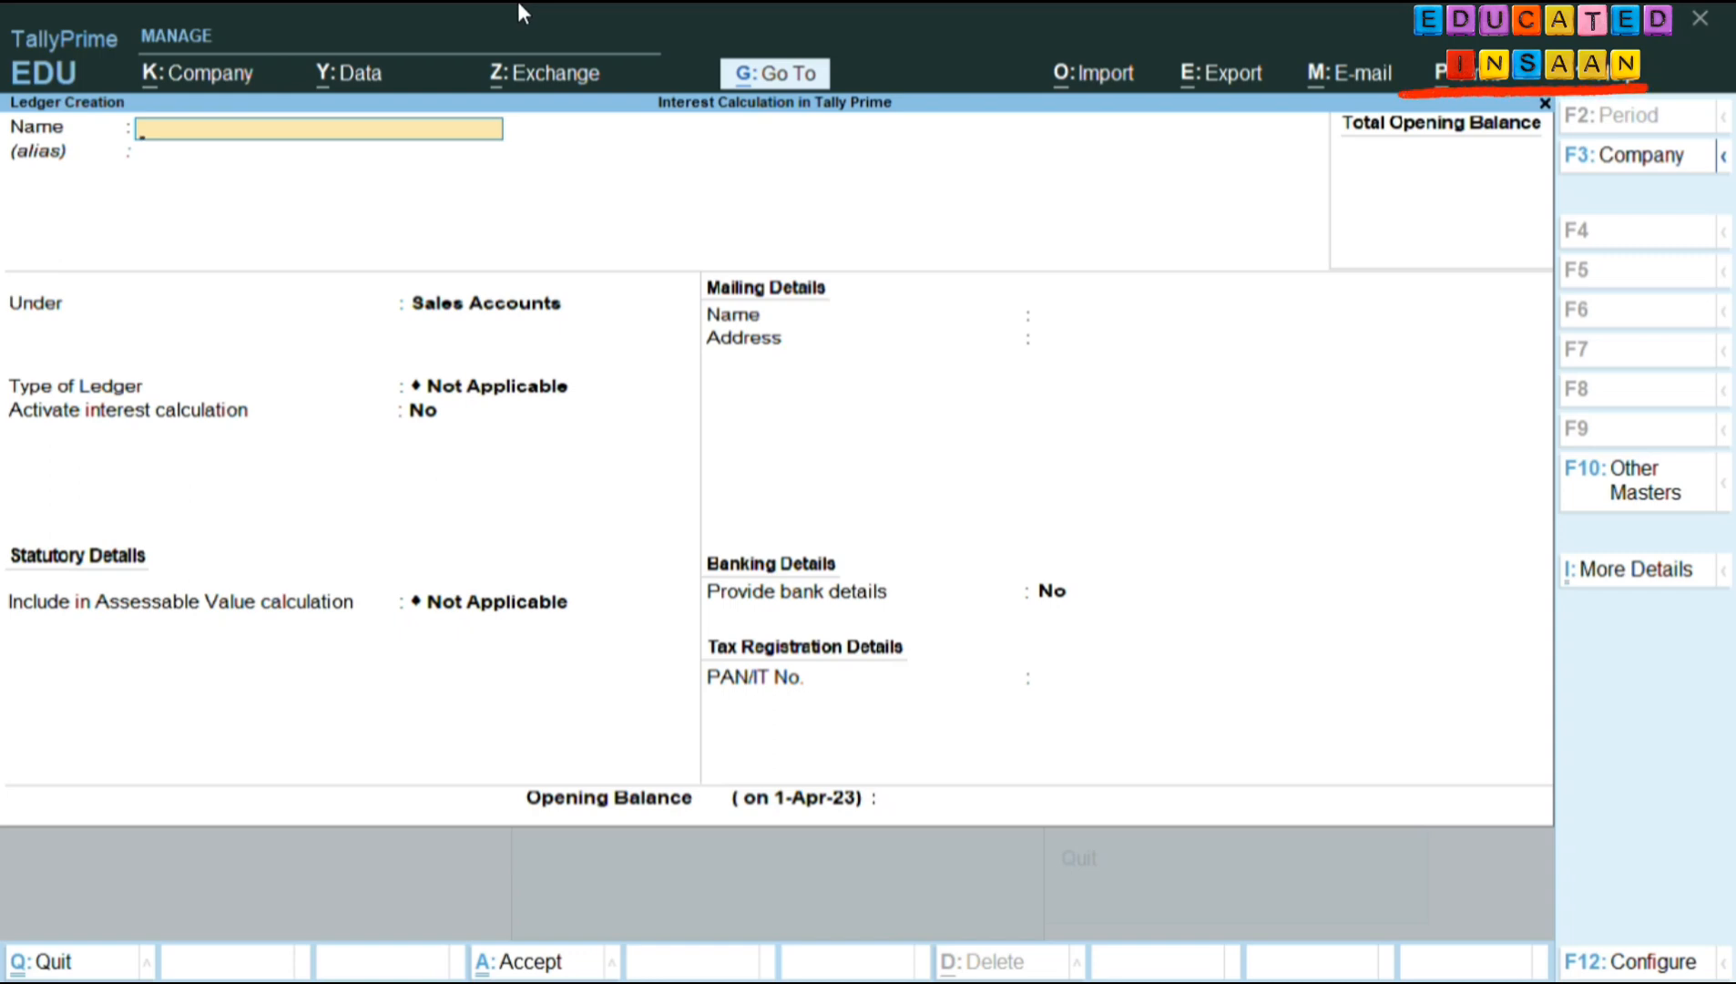
type("Mro.")
key("BackSpace")
type(".")
type(" Ras")
key("BackSpace")
key("BackSpace")
key("BackSpace")
key("BackSpace")
key("BackSpace")
key("BackSpace")
key("BackSpace")
type("Mr. Ravi")
key("Return")
key("Return")
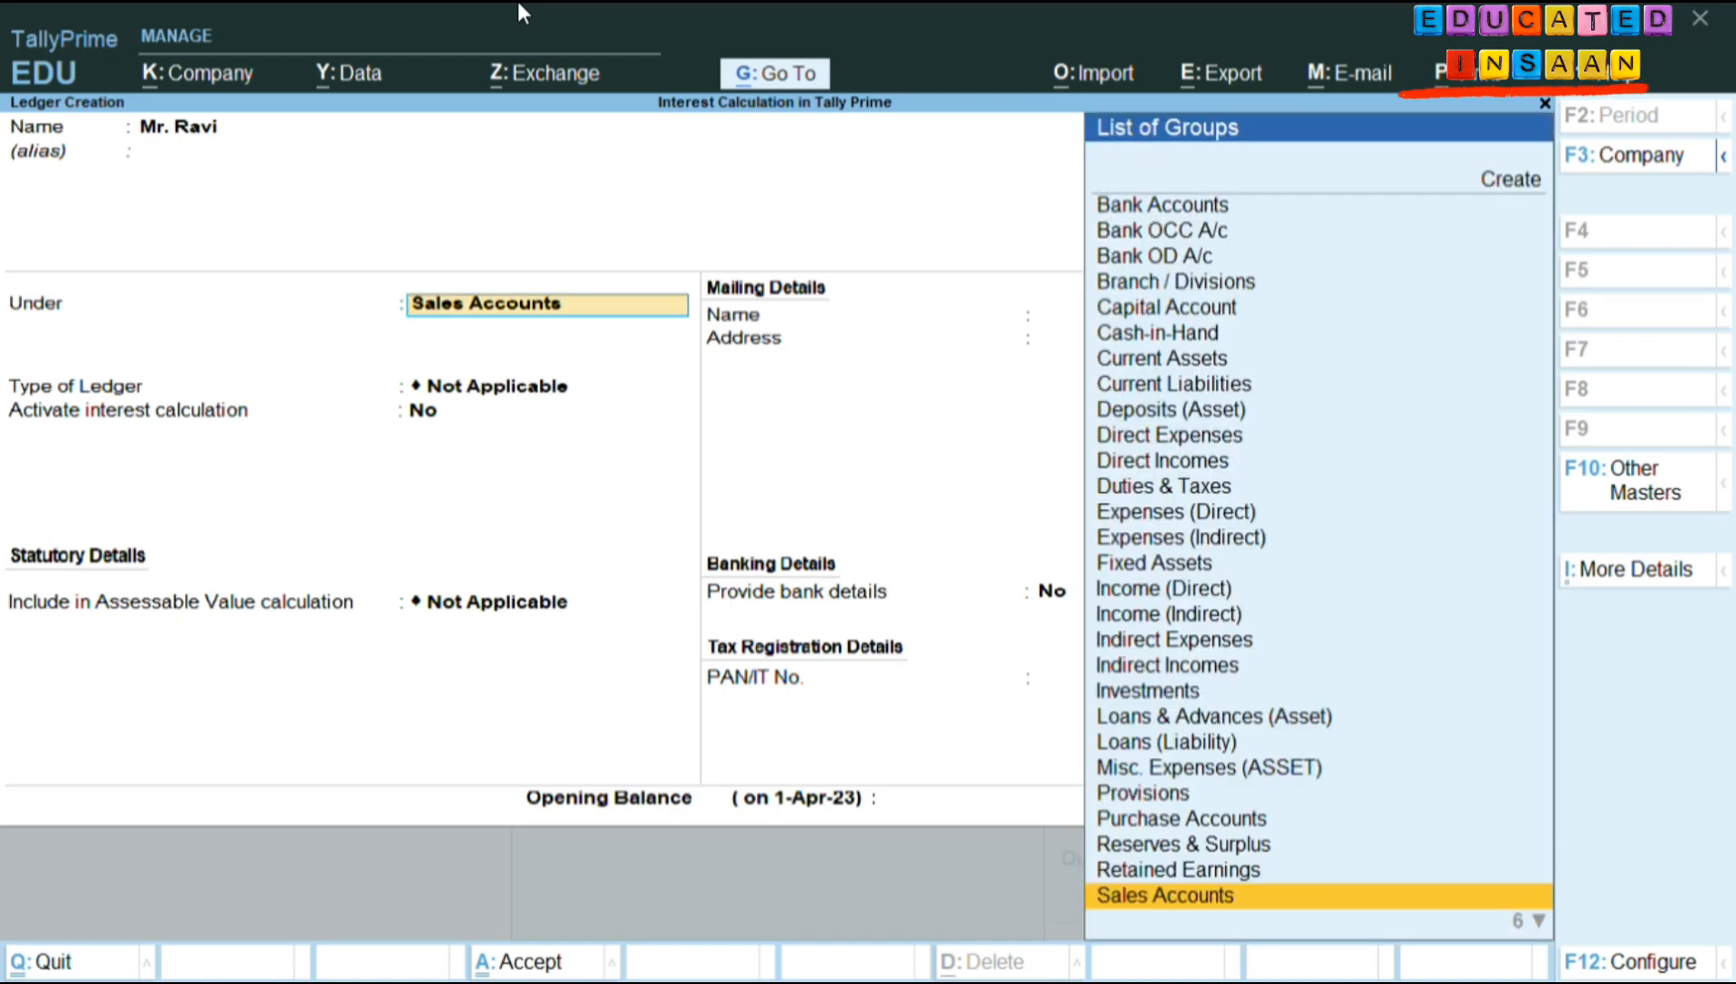
Place the customer ledger under Sundry Debtors and keep bill-by-bill balances set to Yes.
type("Su")
key("Down")
key("Down")
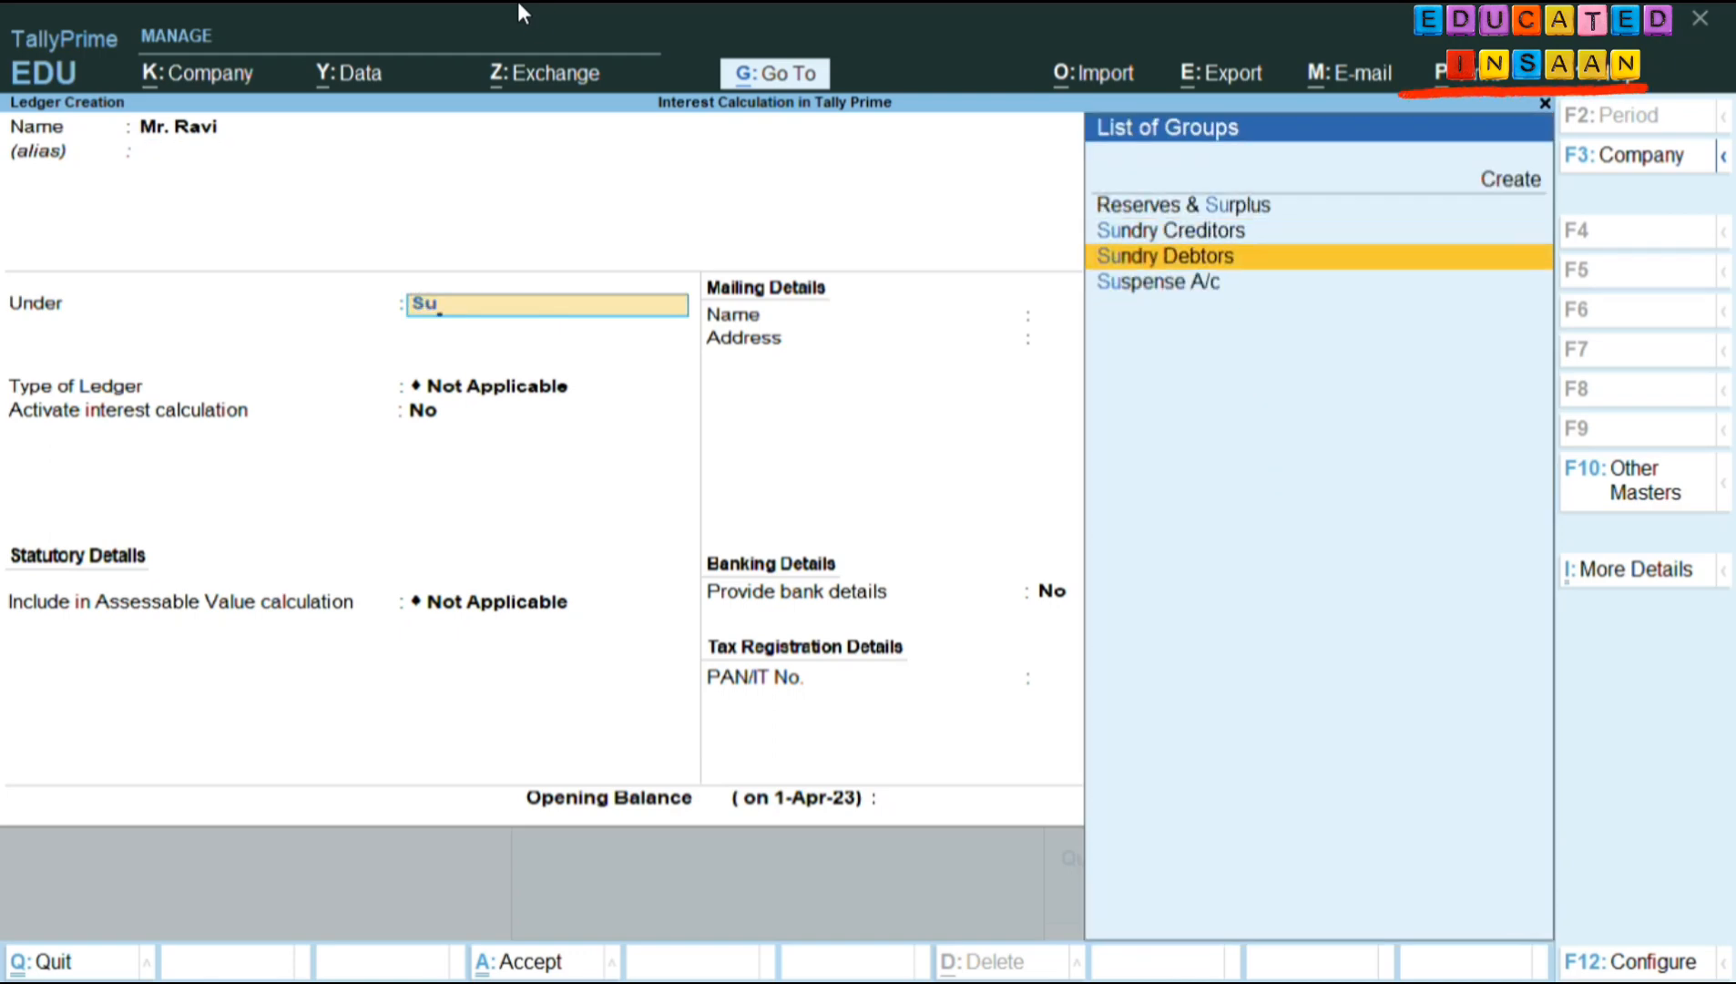
key("Return")
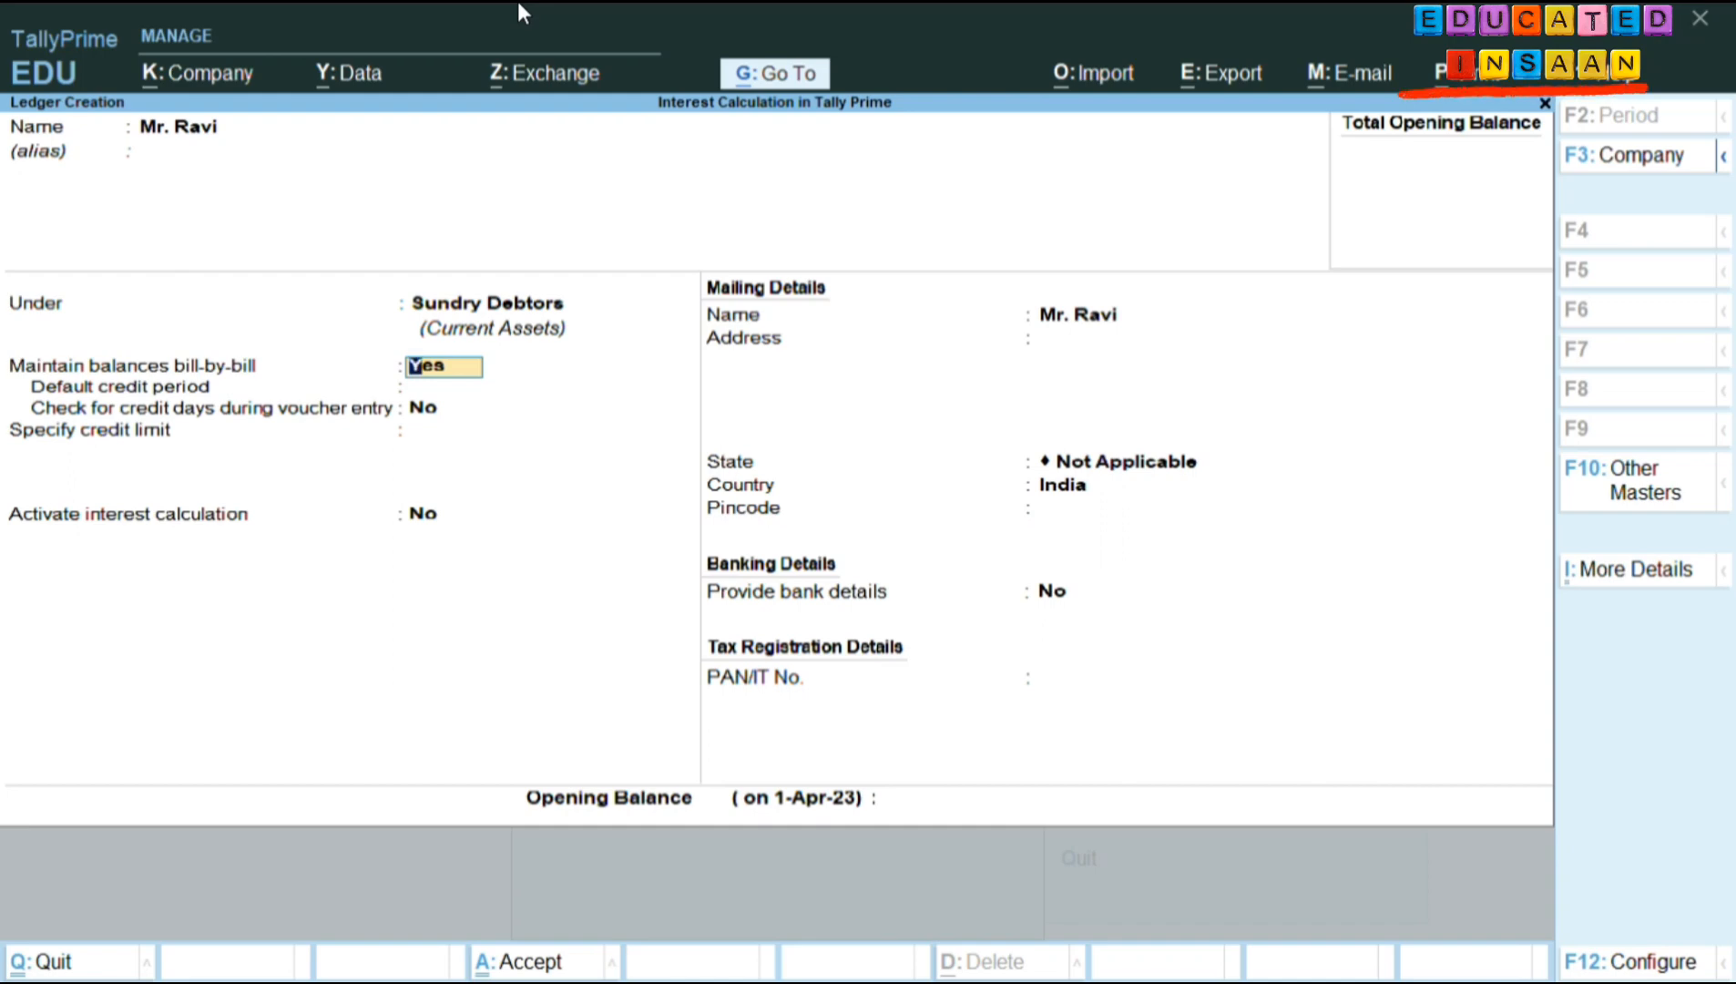
key("Return")
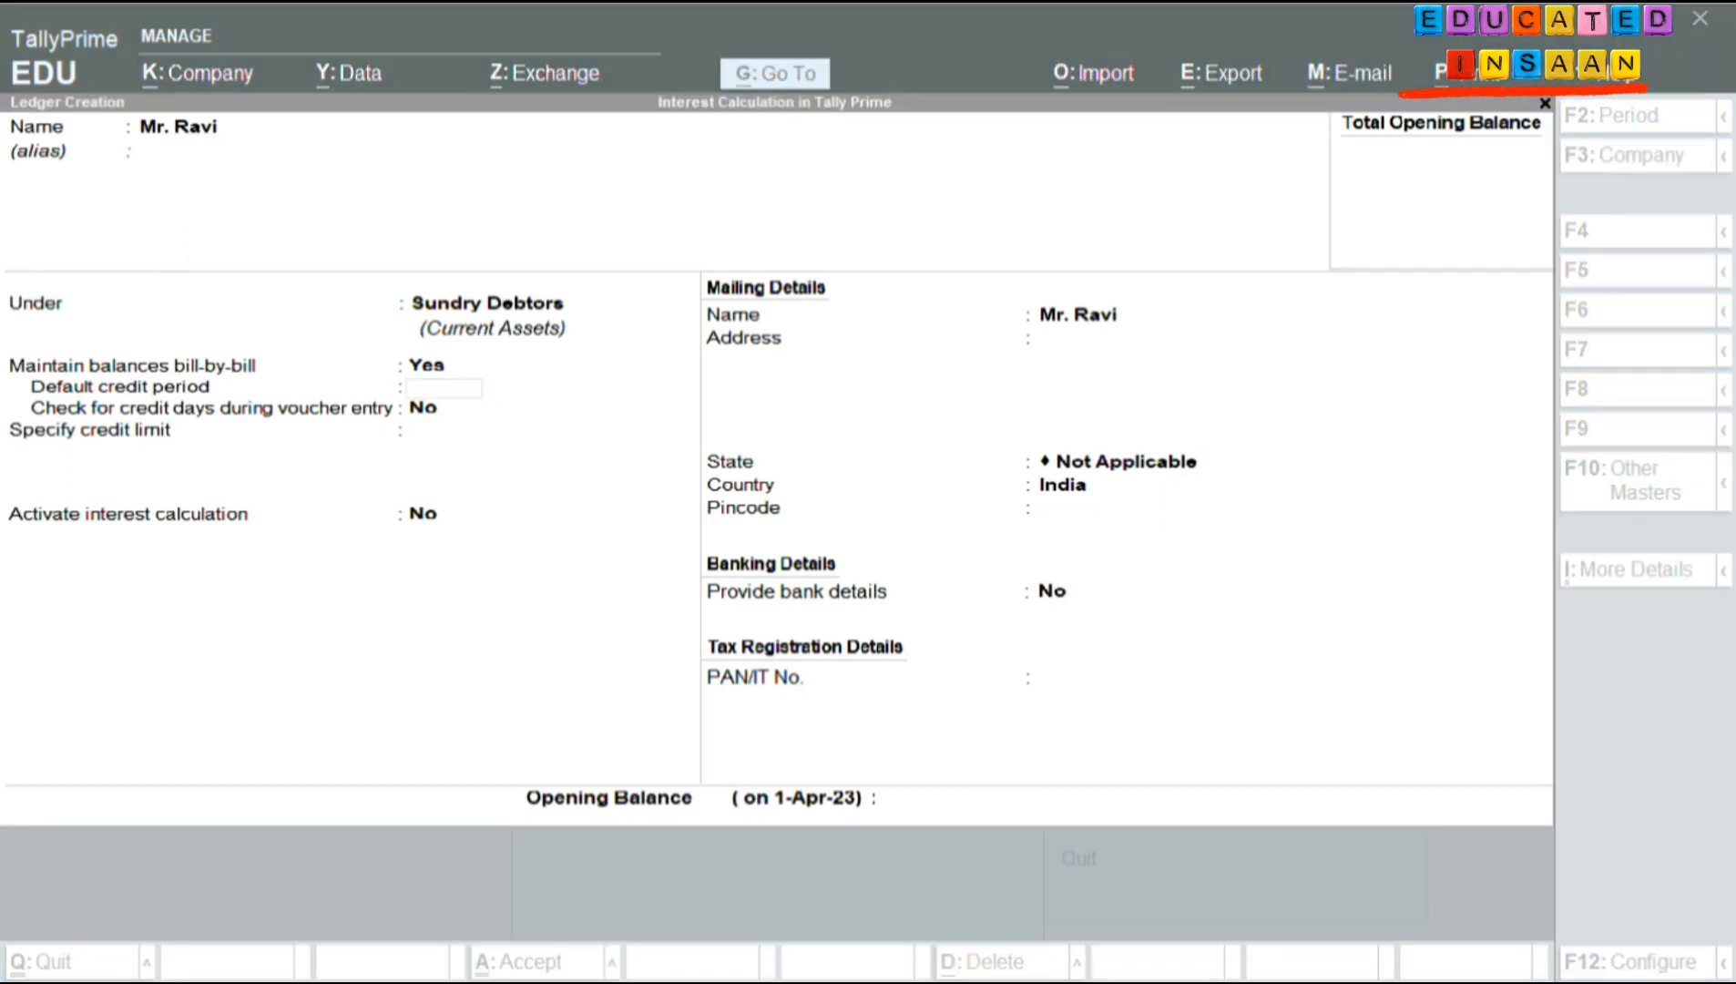
Set the default credit period to 30 days and enable the credit days check during voucher entry.
left_click(520, 6)
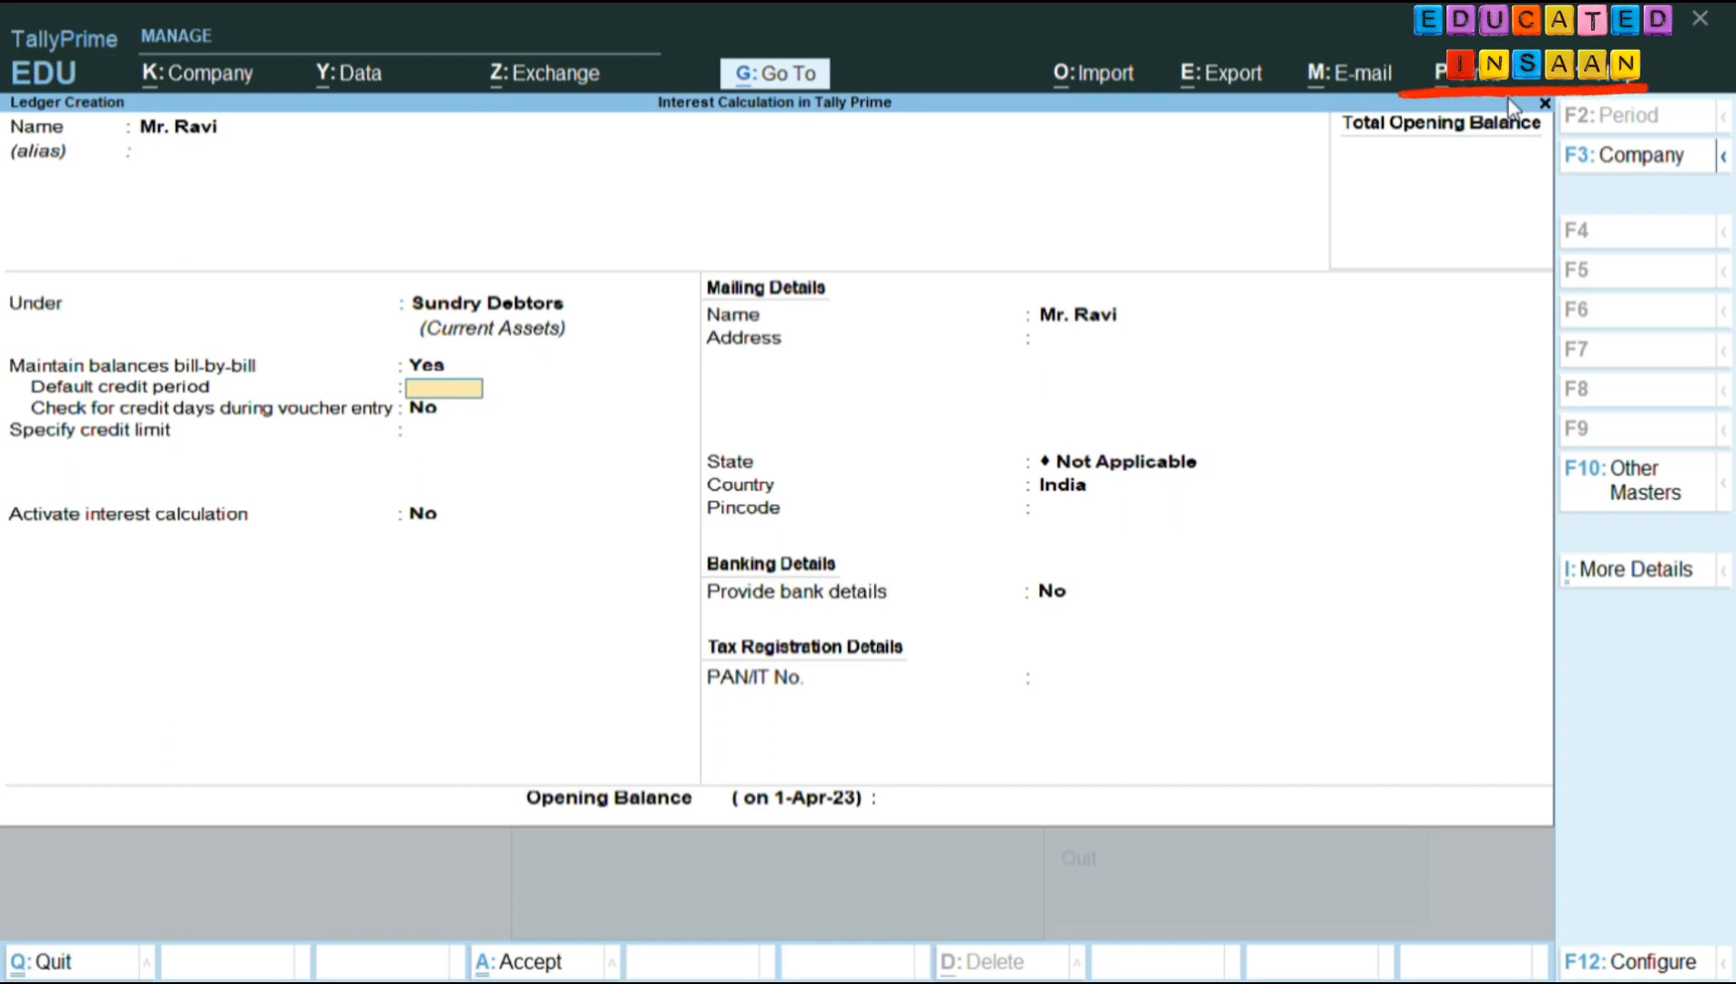
type("30")
key("Return")
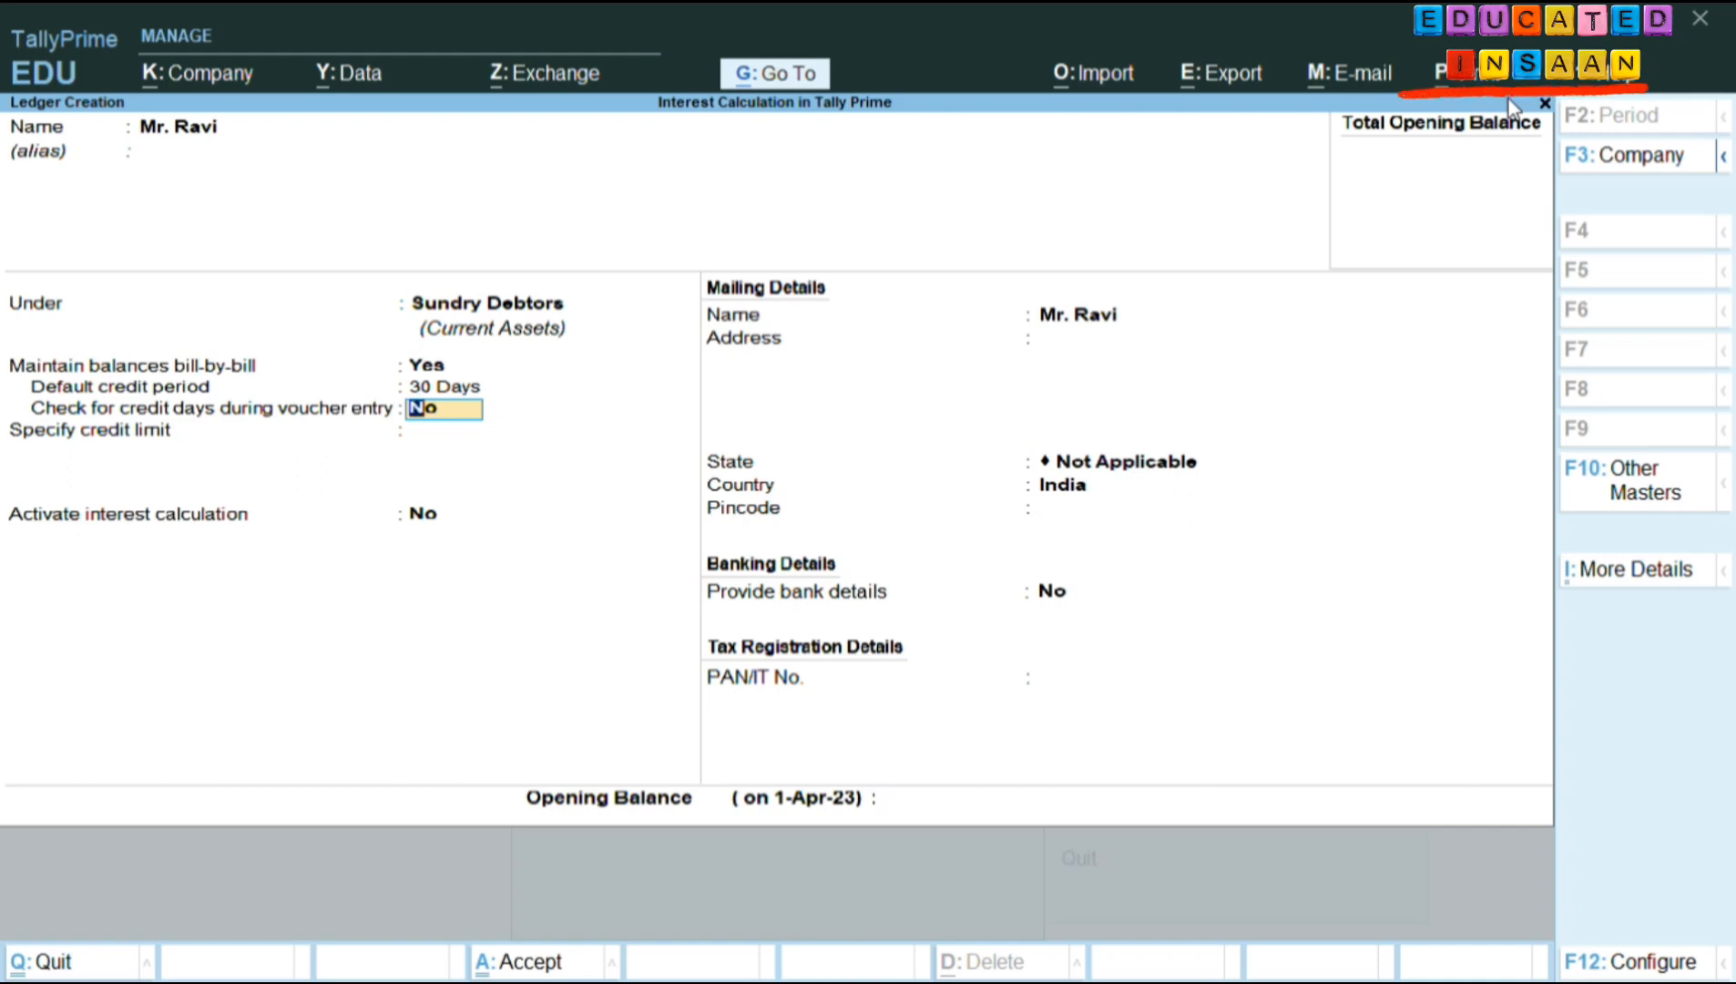
type("y")
key("Return")
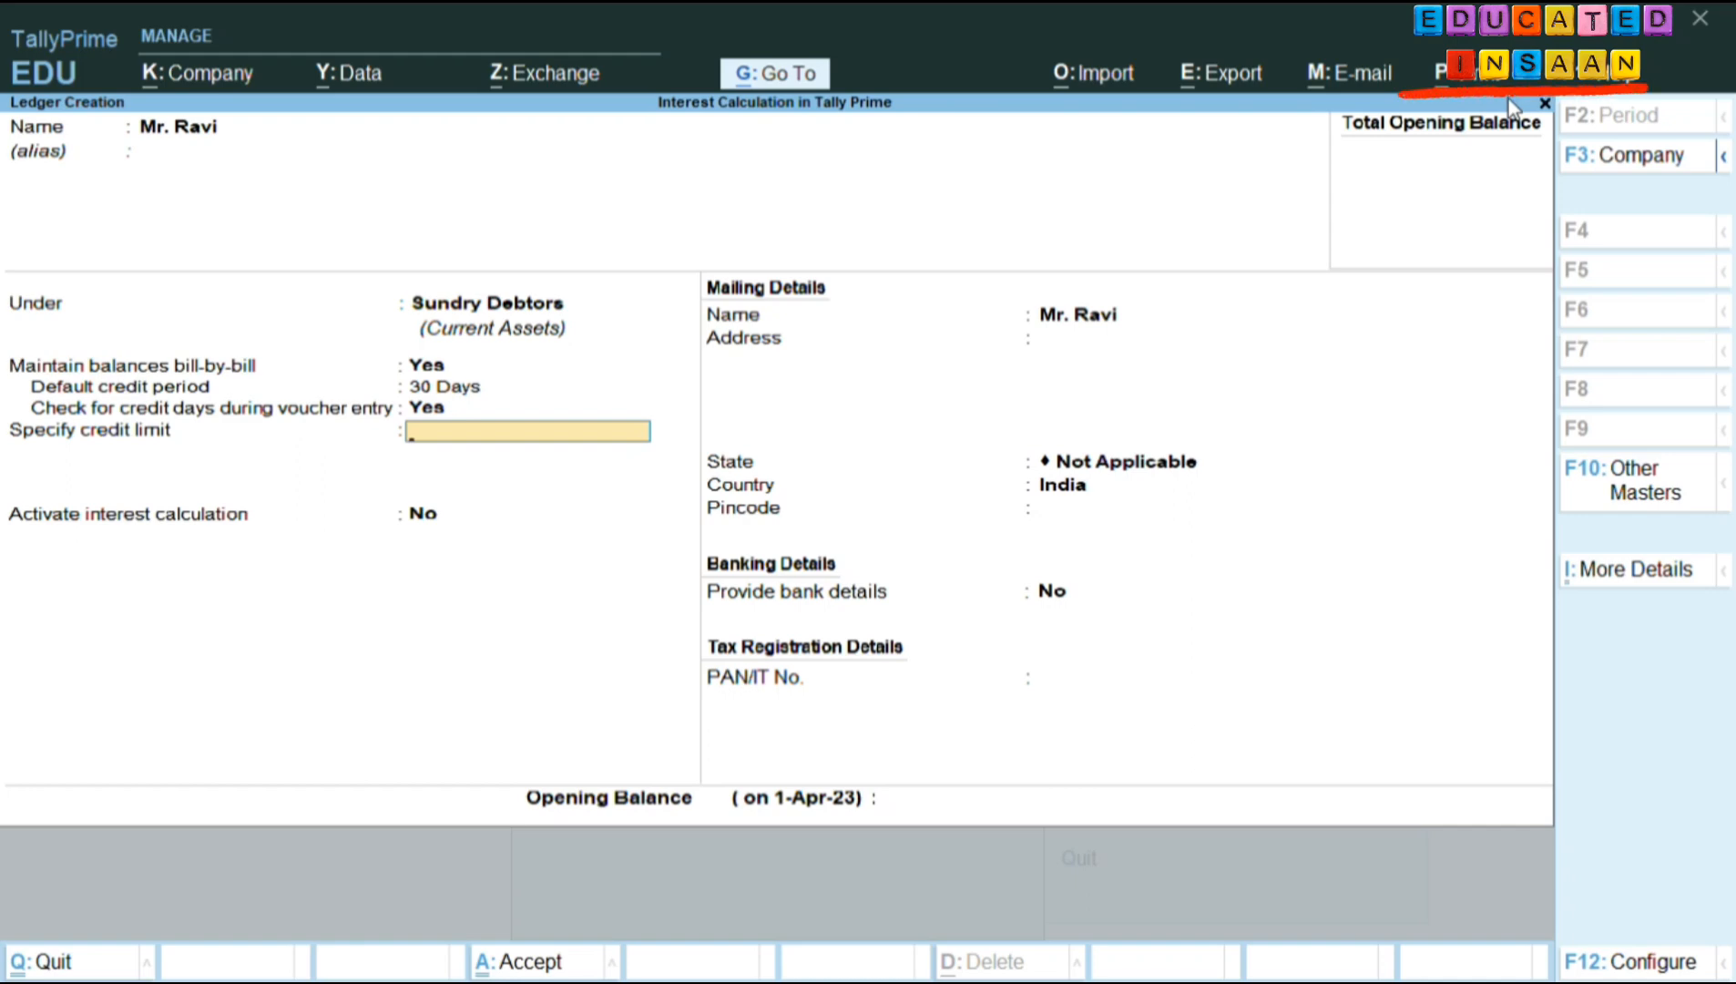
Check the Provide Credit Limits option in the ledger configuration and return to the ledger without changes.
key("F12")
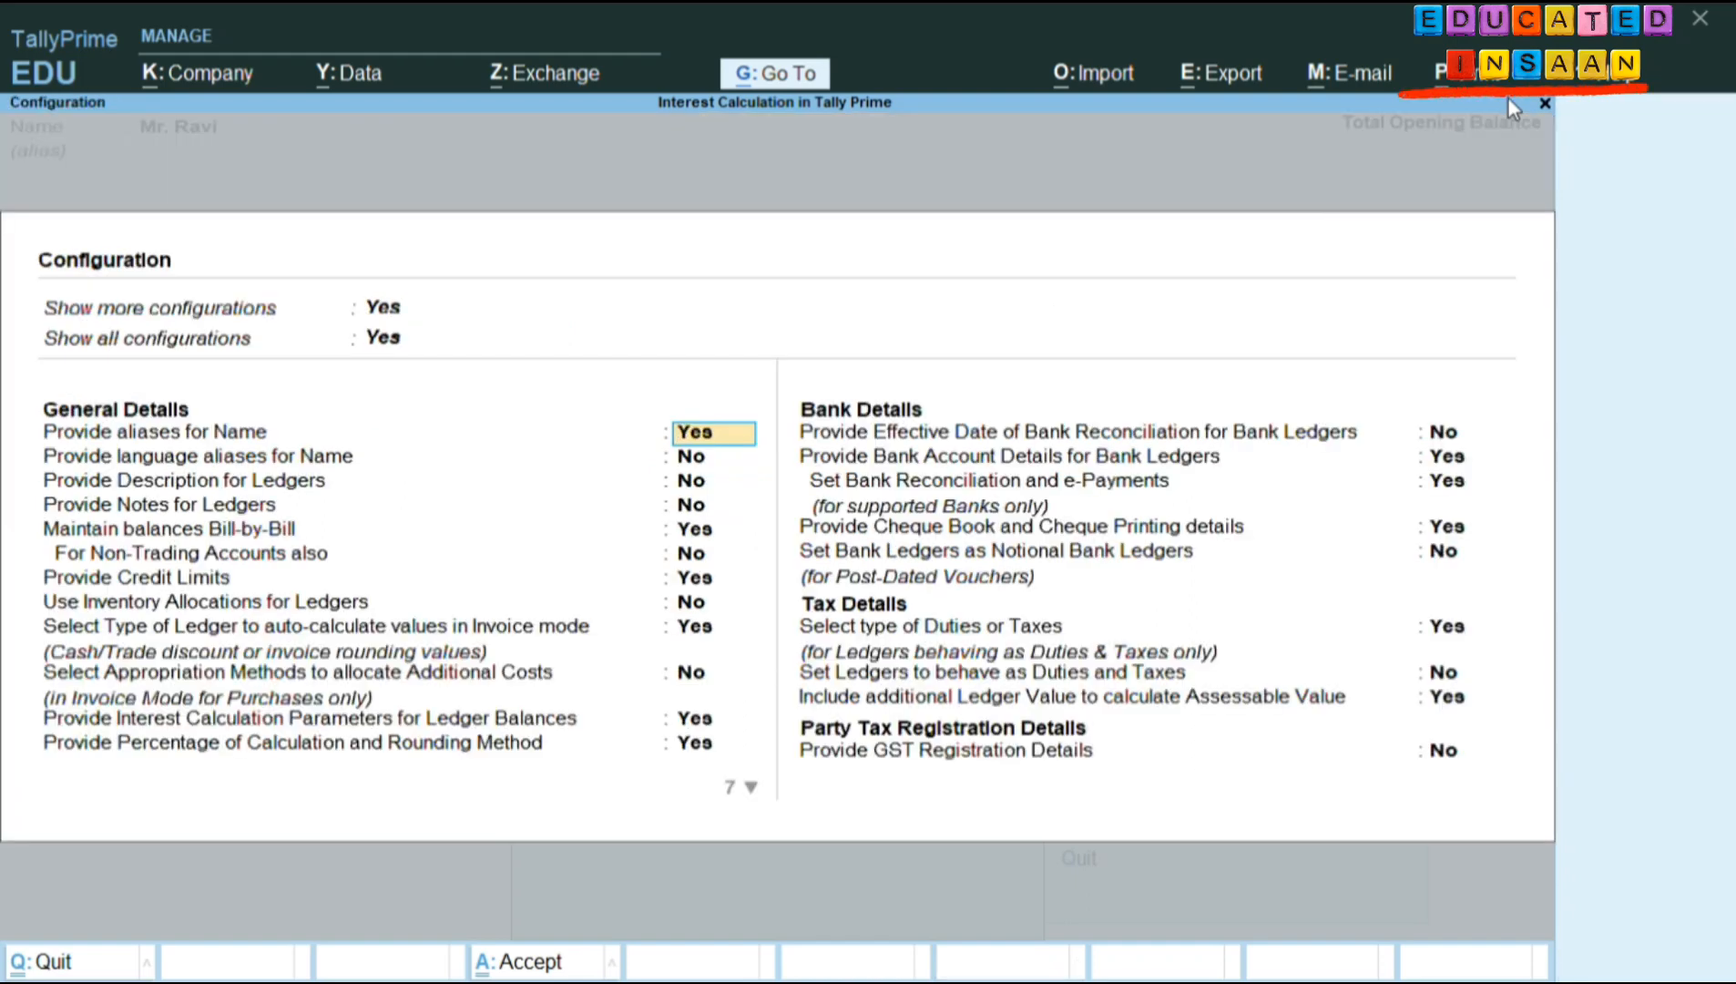
key("Return")
key("Return")
key("Return")
key("Return")
key("Return")
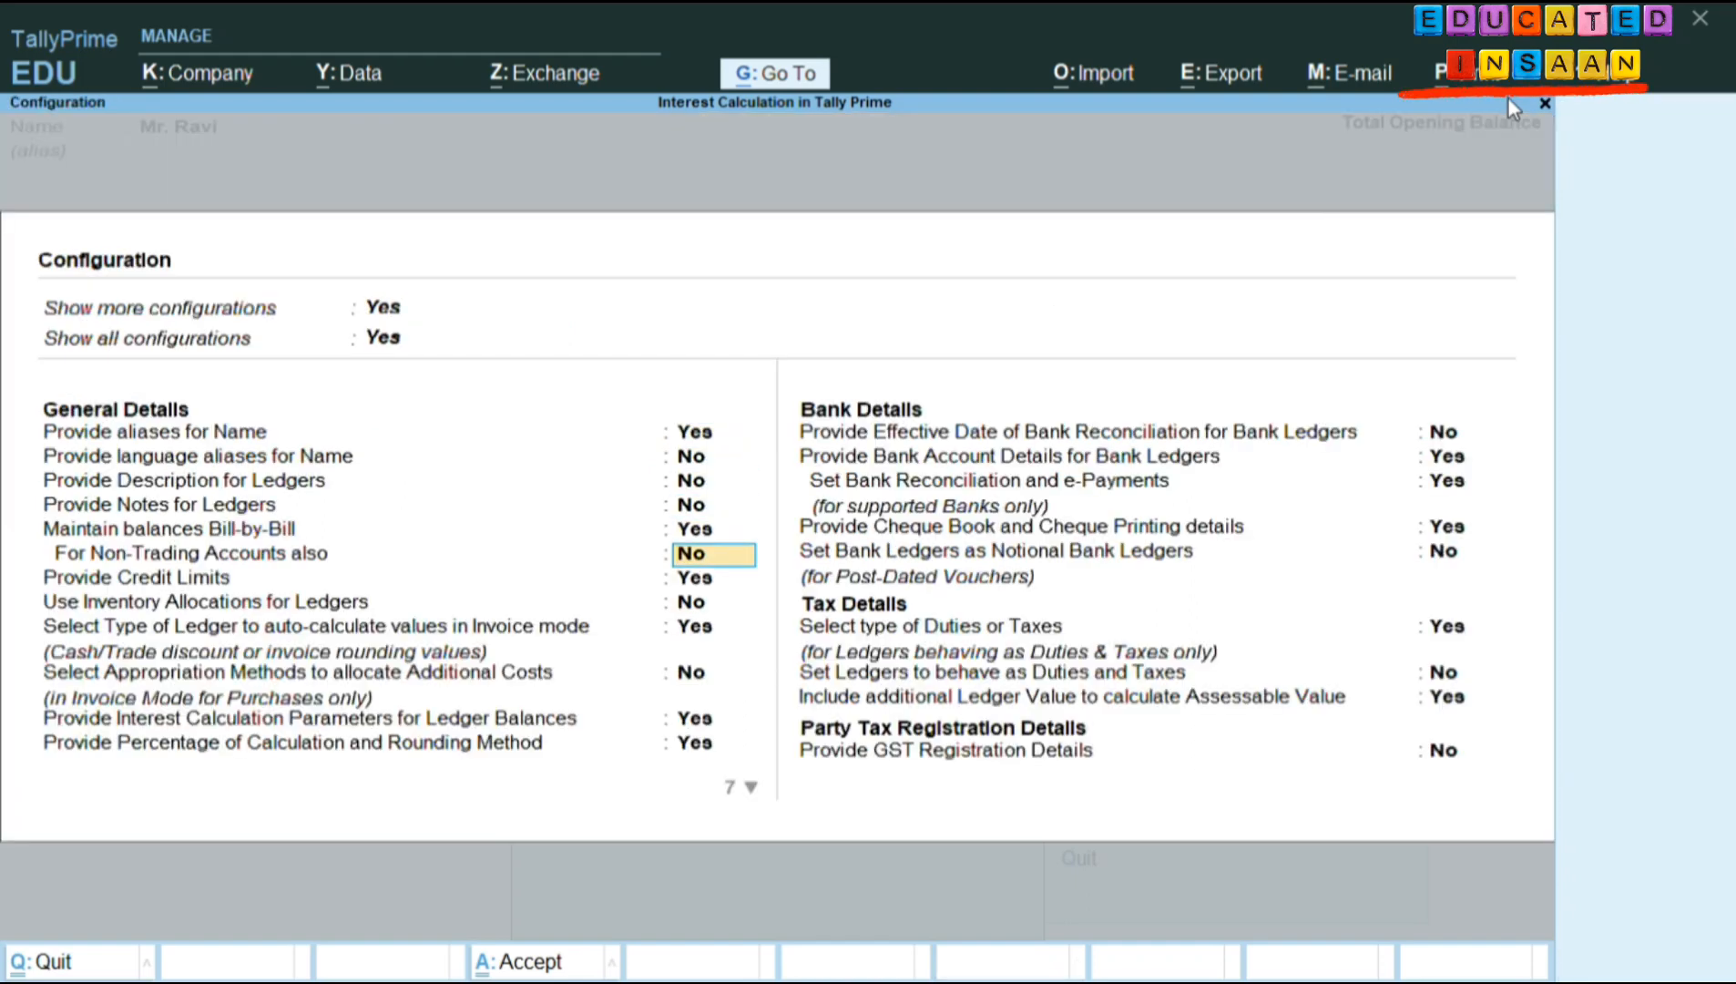
key("Return")
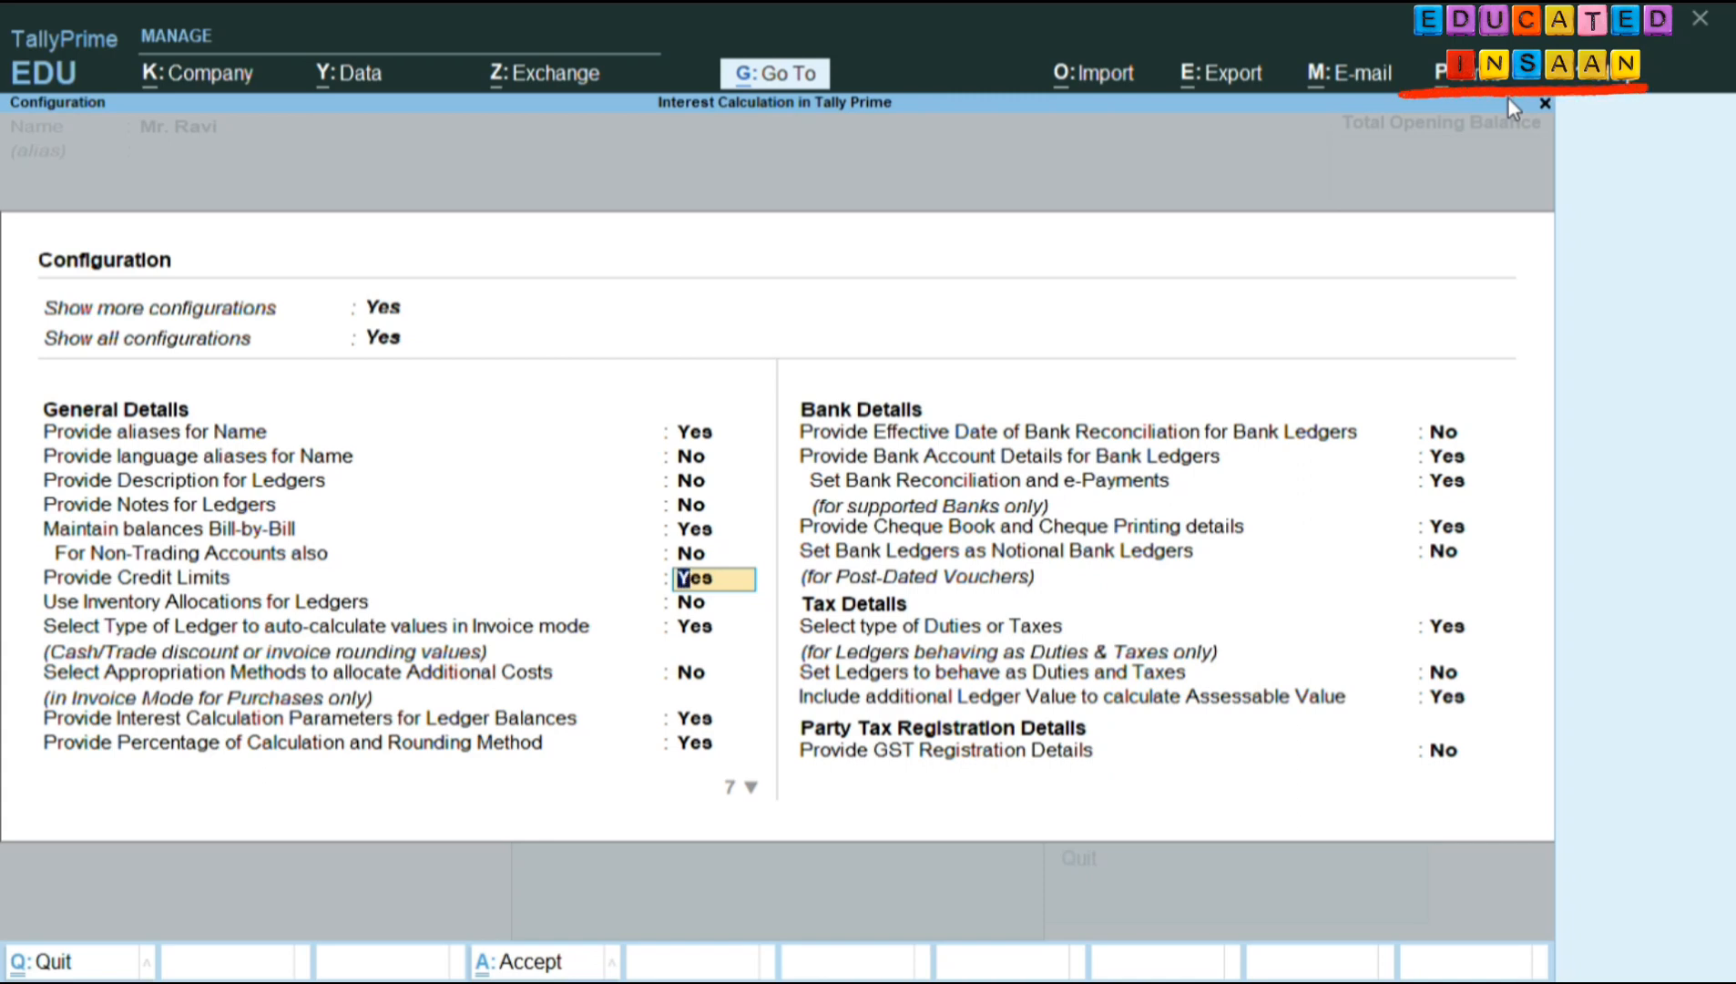
key("BackSpace")
key("Escape")
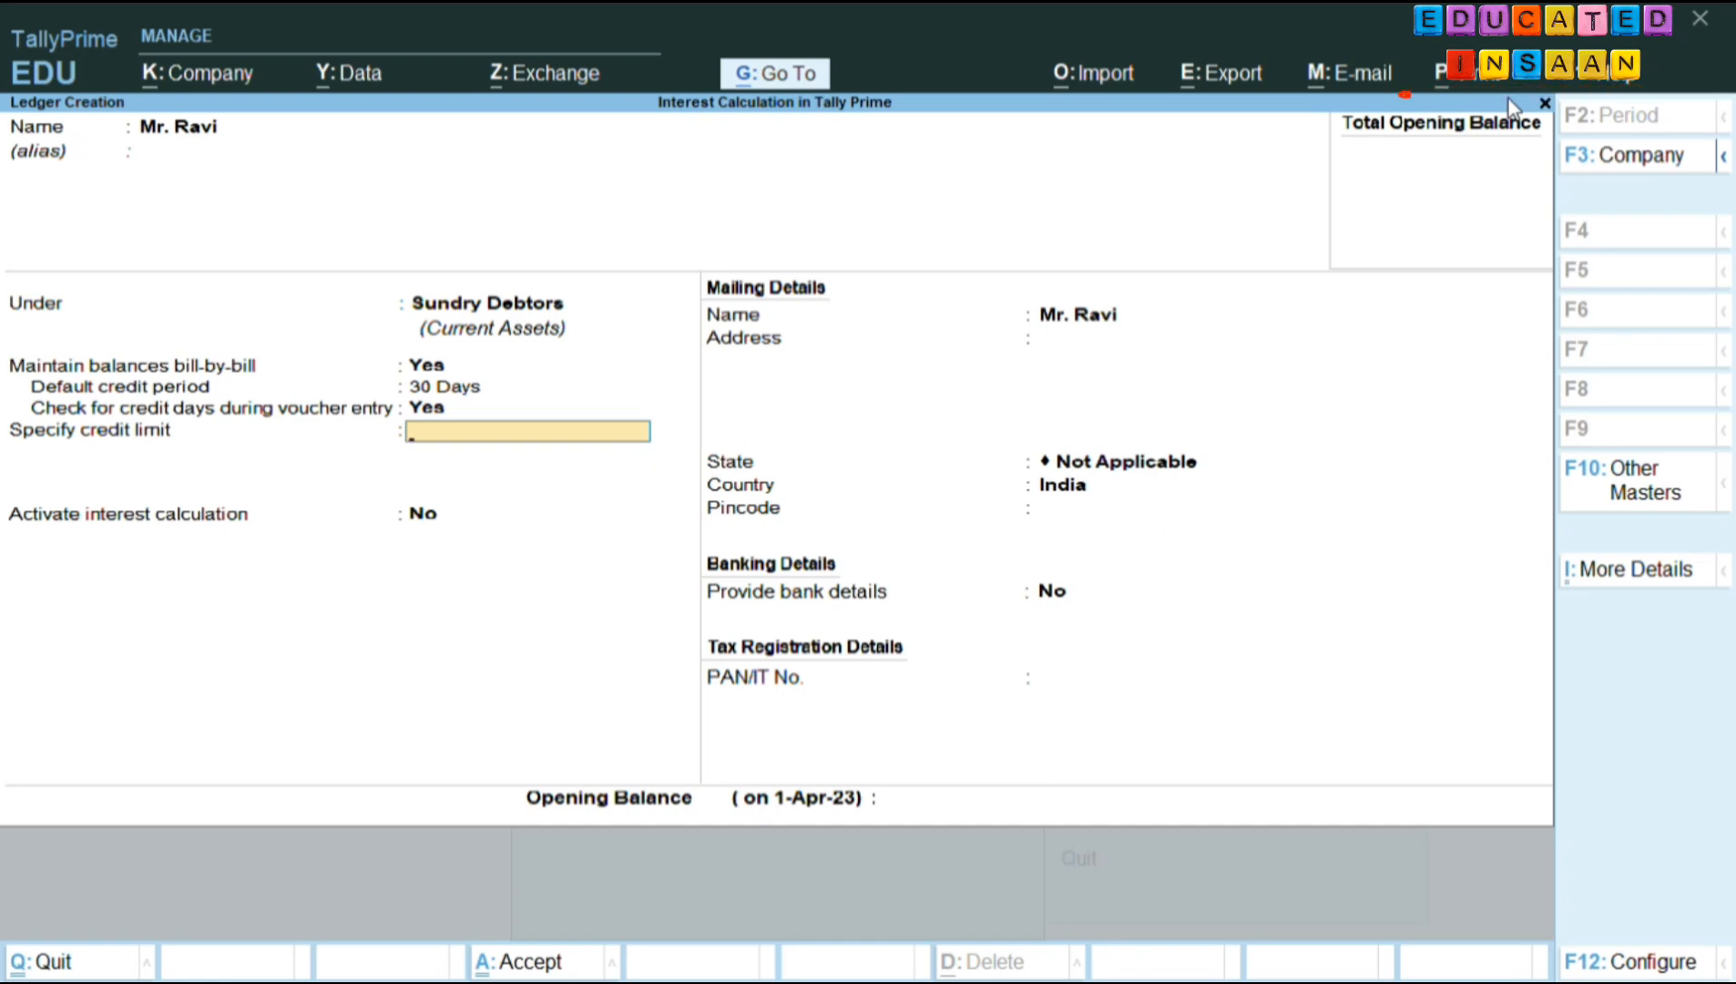
Set the customer's credit limit to 30000 and keep the override using post-dated transactions at No.
type("3000")
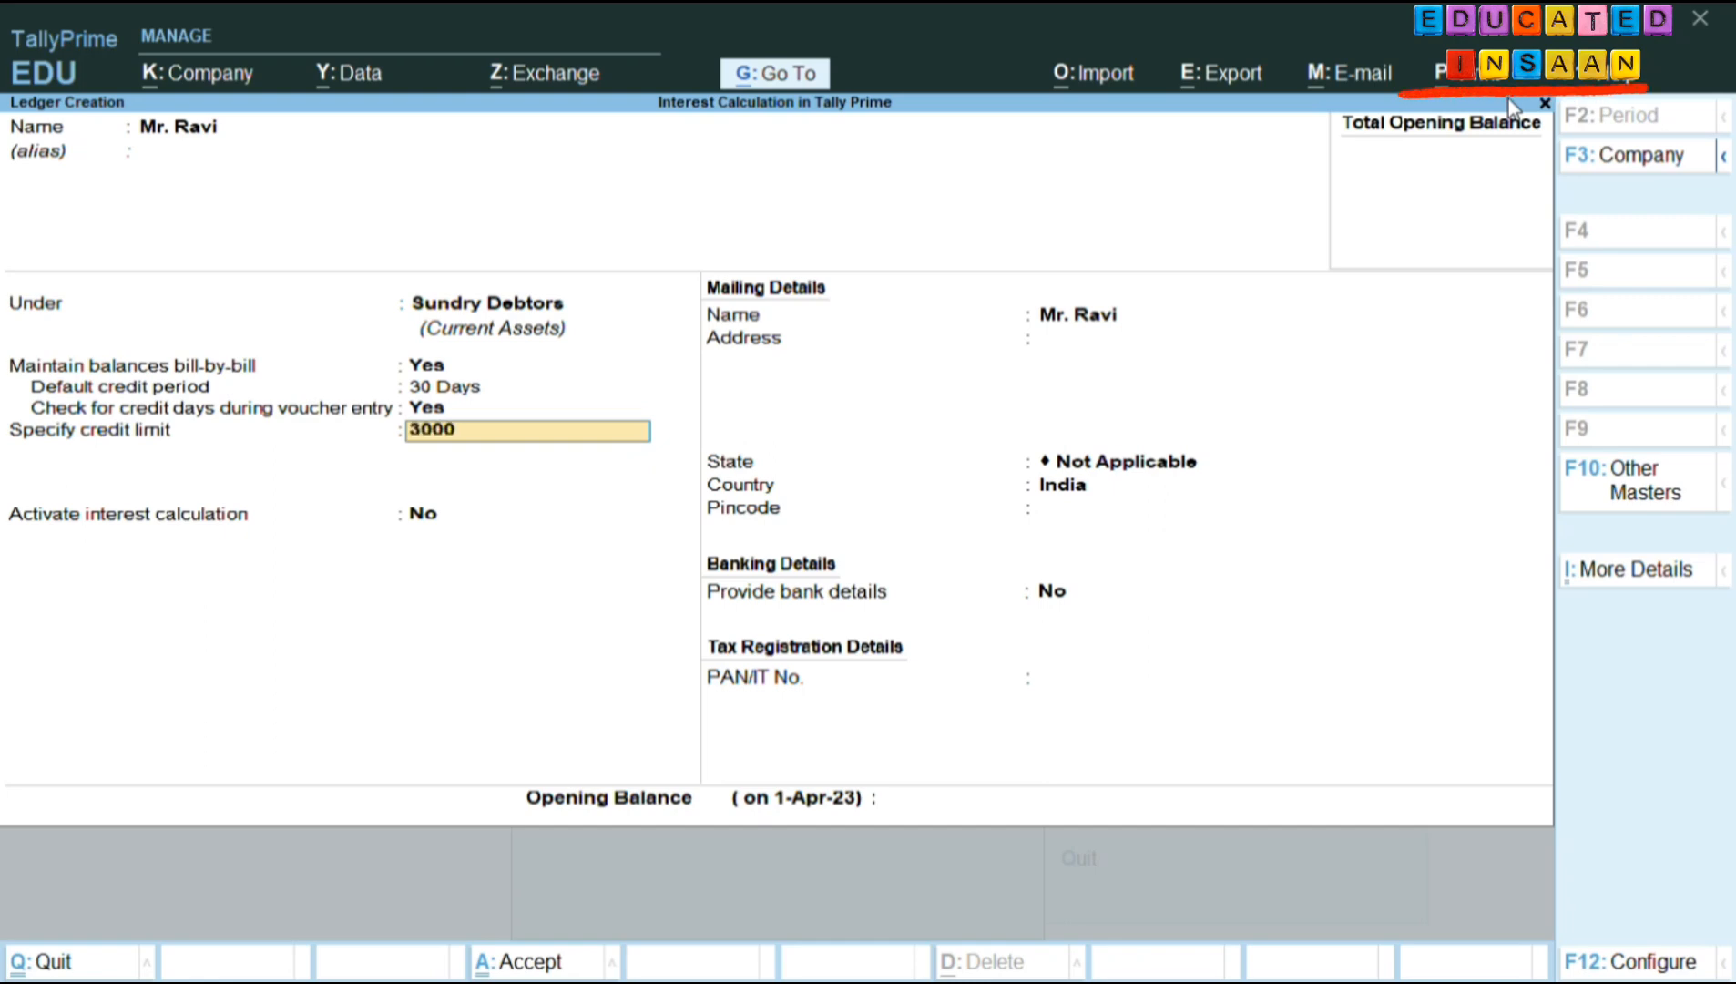
type("0")
key("Return")
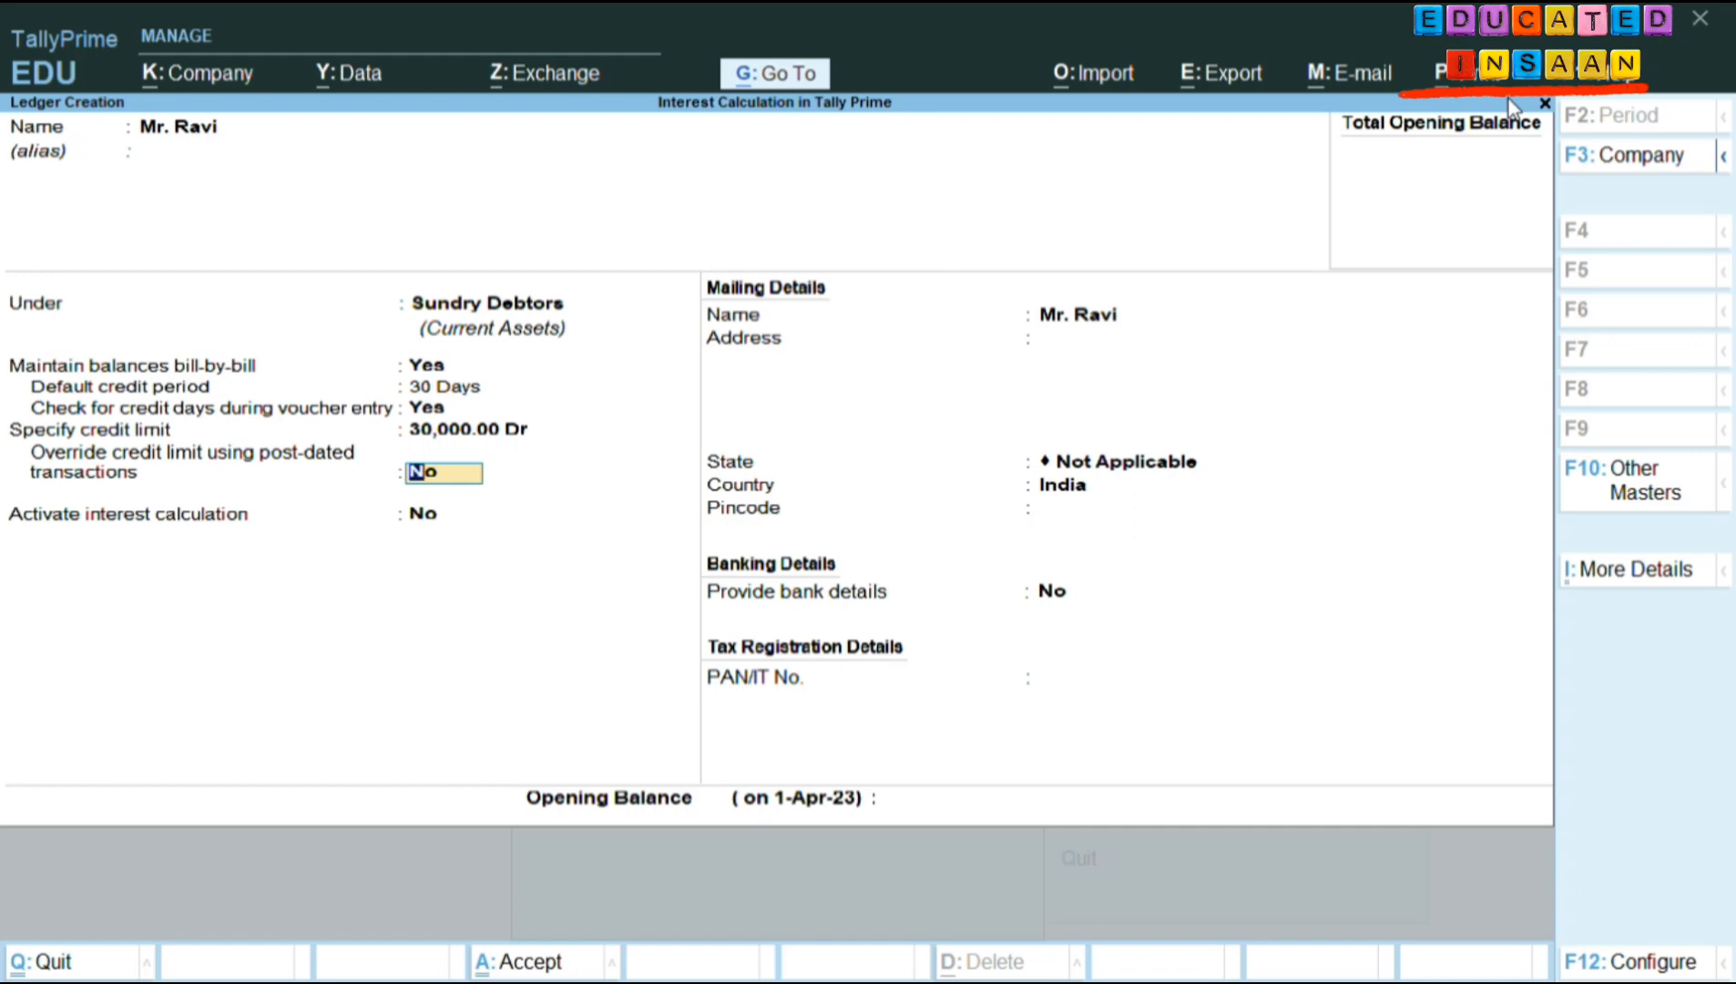
key("Return")
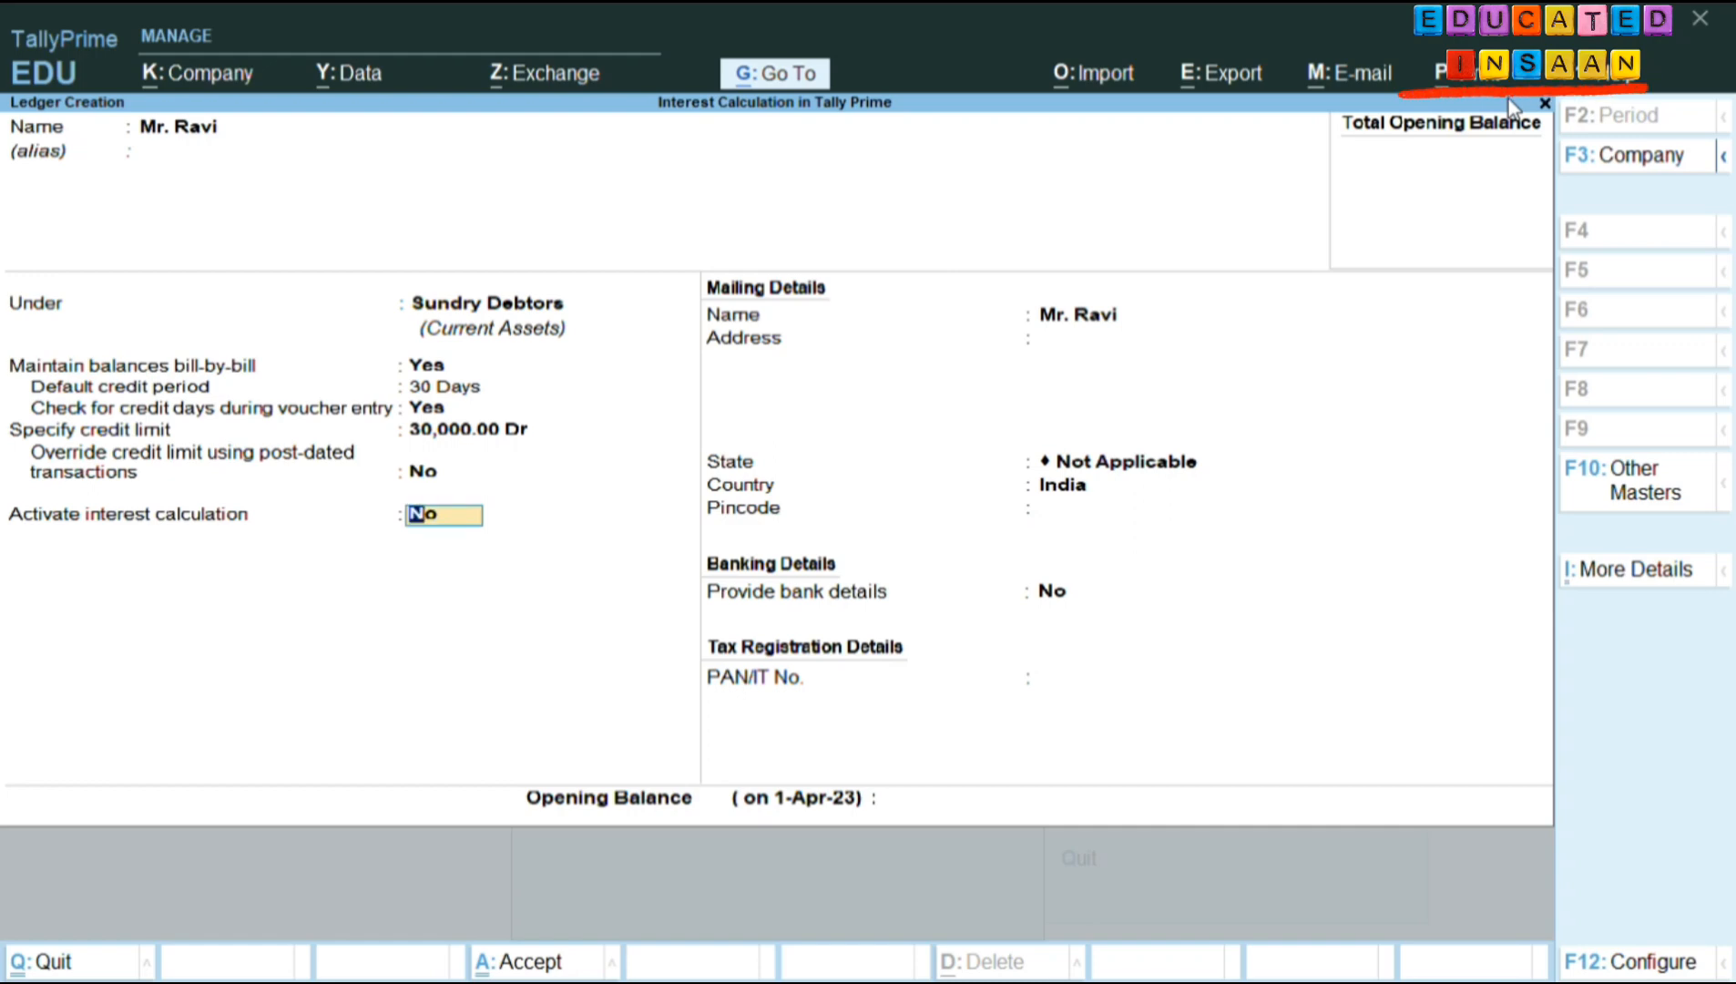
Keep interest calculation at No, state at Not Applicable and country at India, and save the customer ledger.
key("Return")
key("Return")
key("Return")
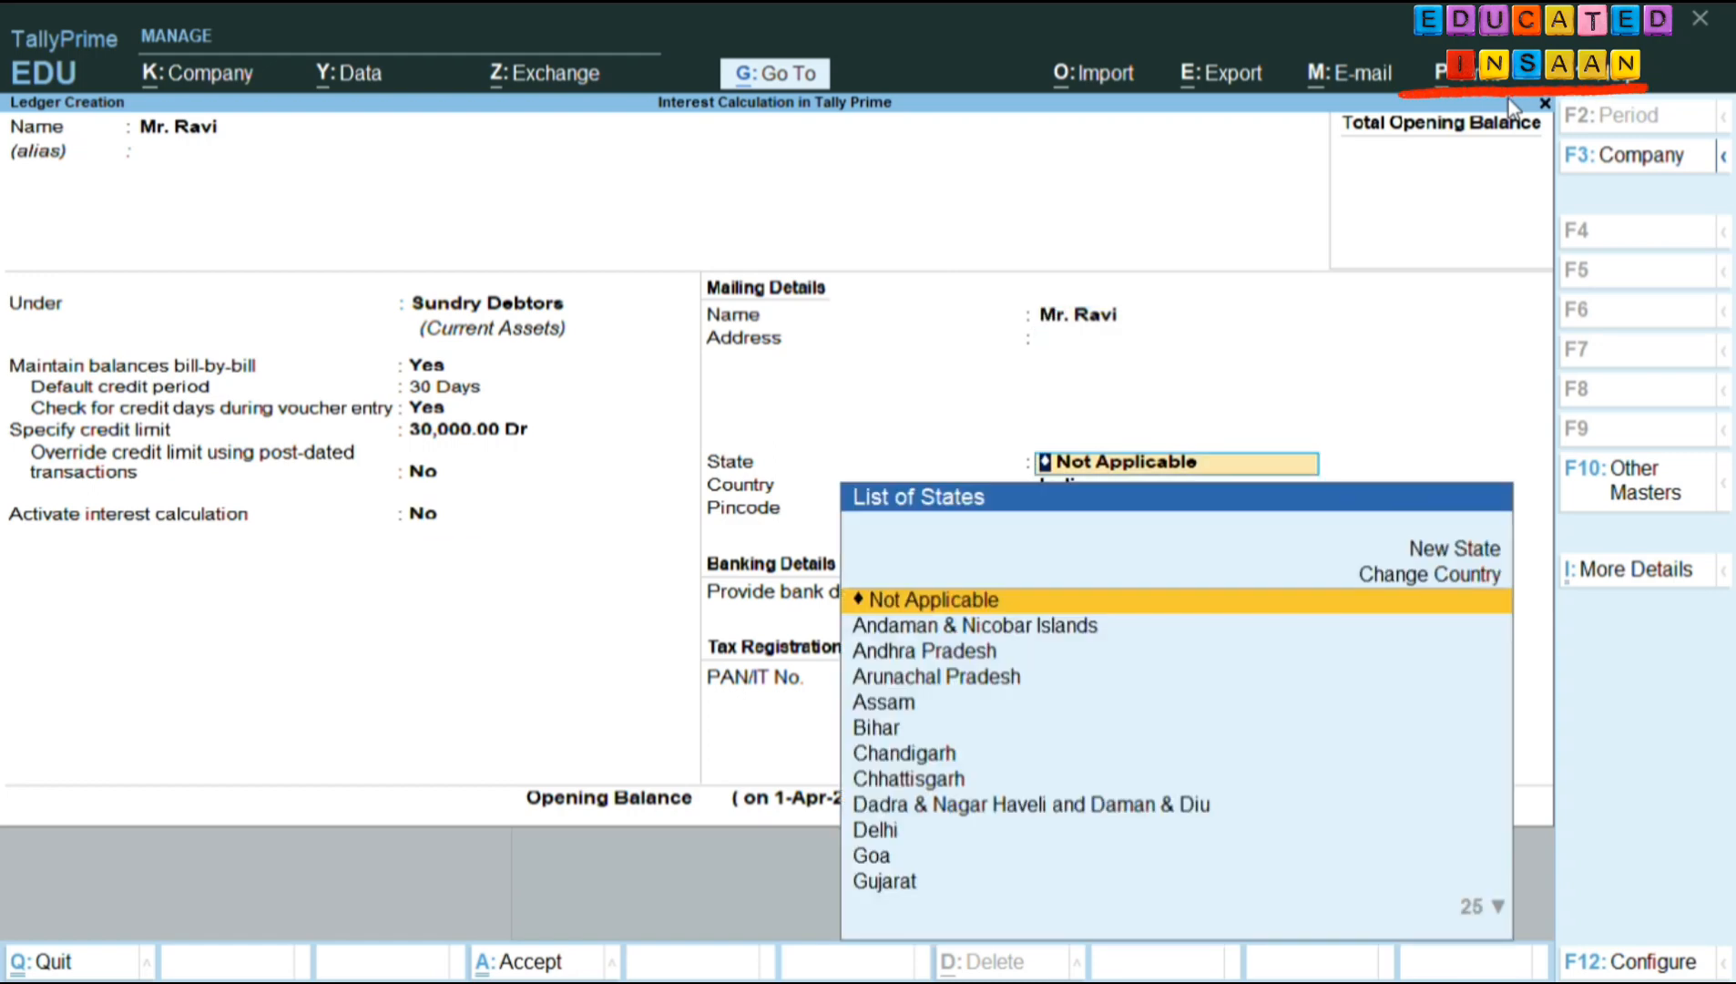
key("Return")
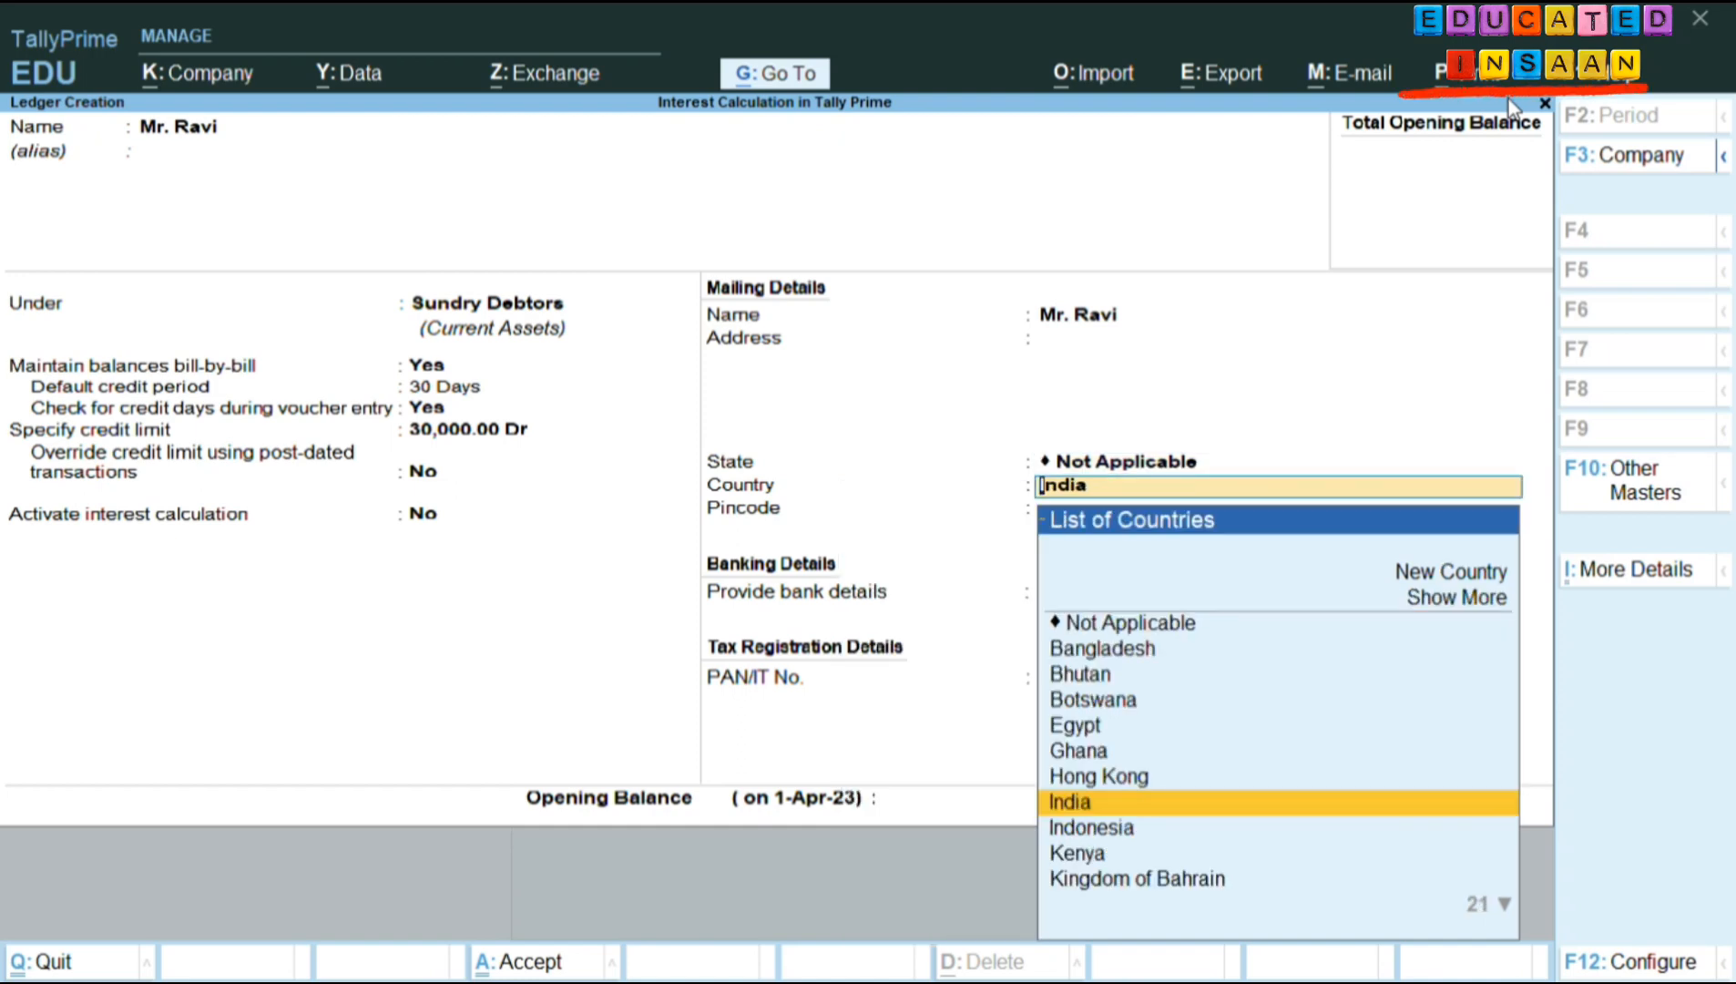
key("Return")
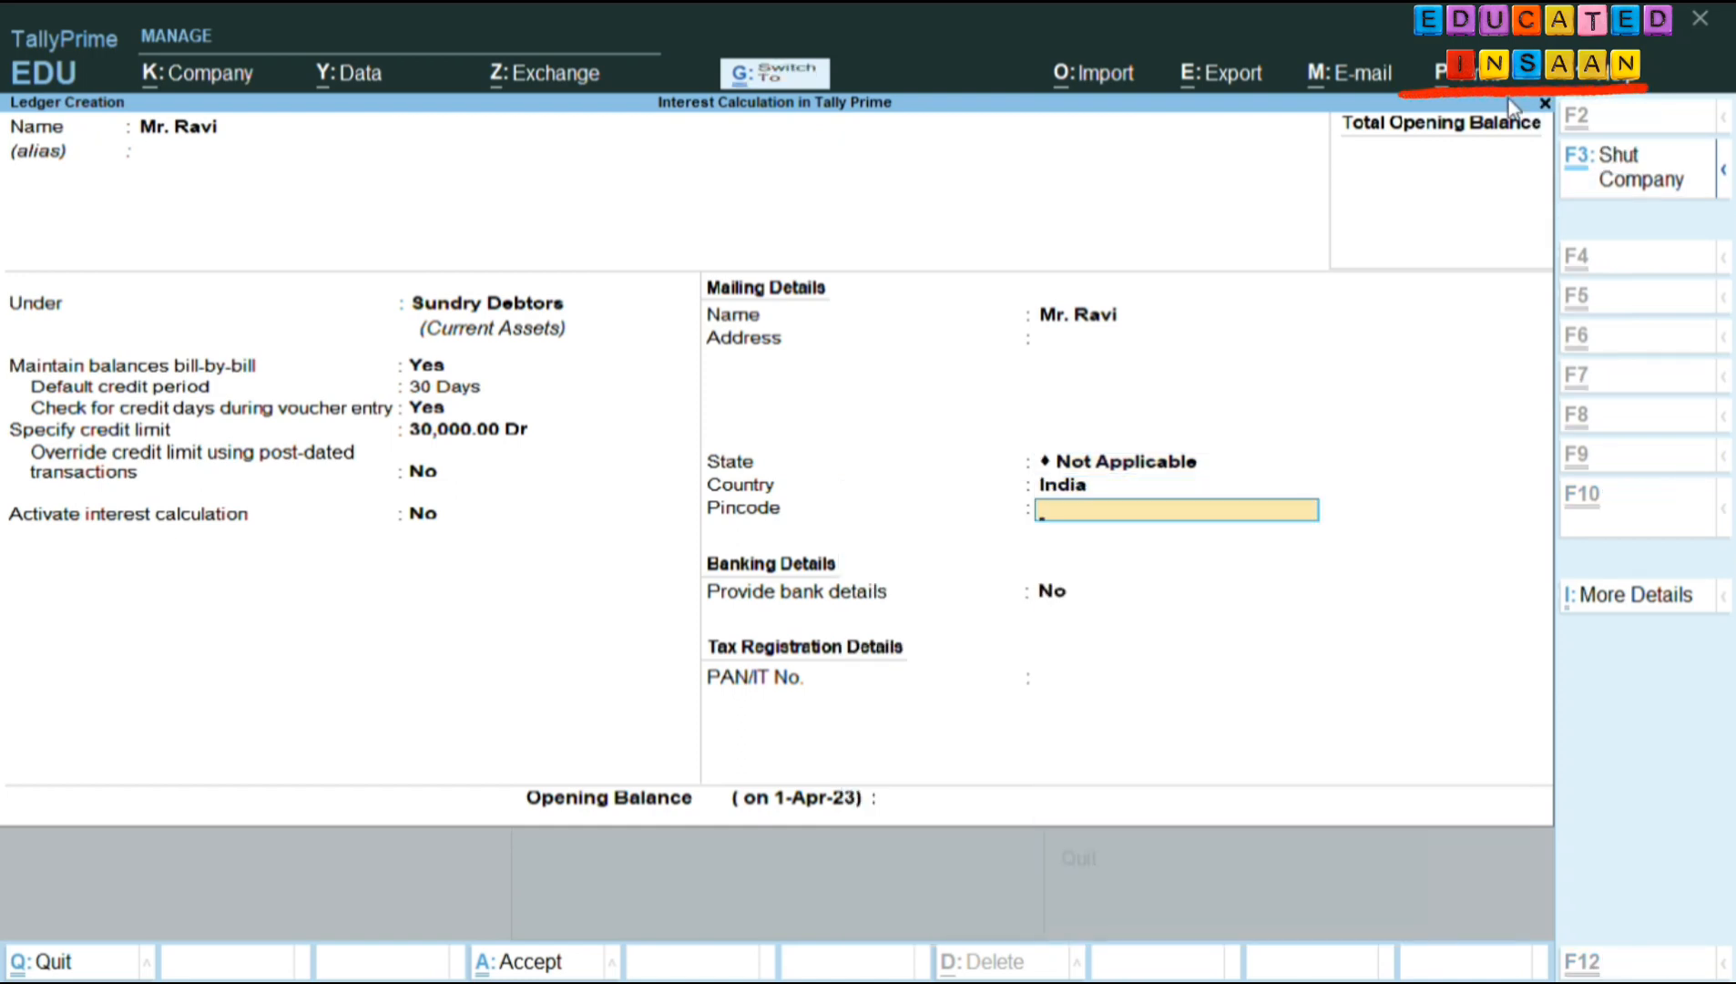
key("ctrl+a")
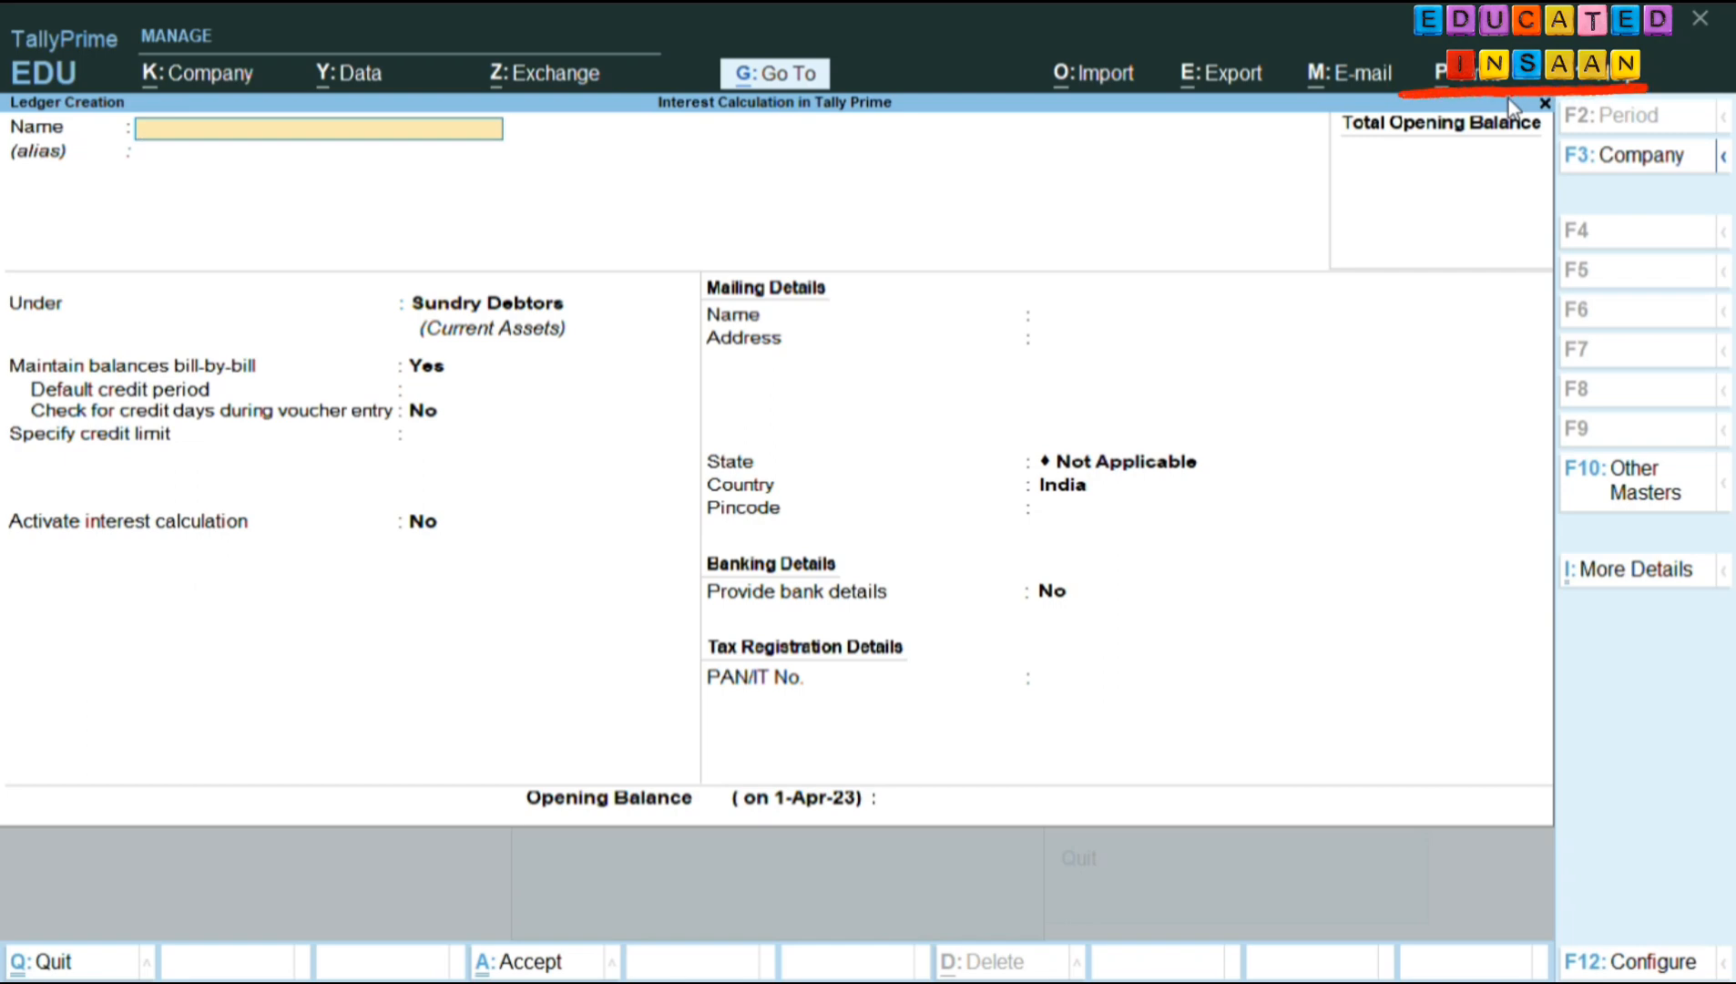
Enter the second customer's name for a new ledger under Sundry Debtors, keeping bill-by-bill balances at Yes.
type("Mr. Shrivastav")
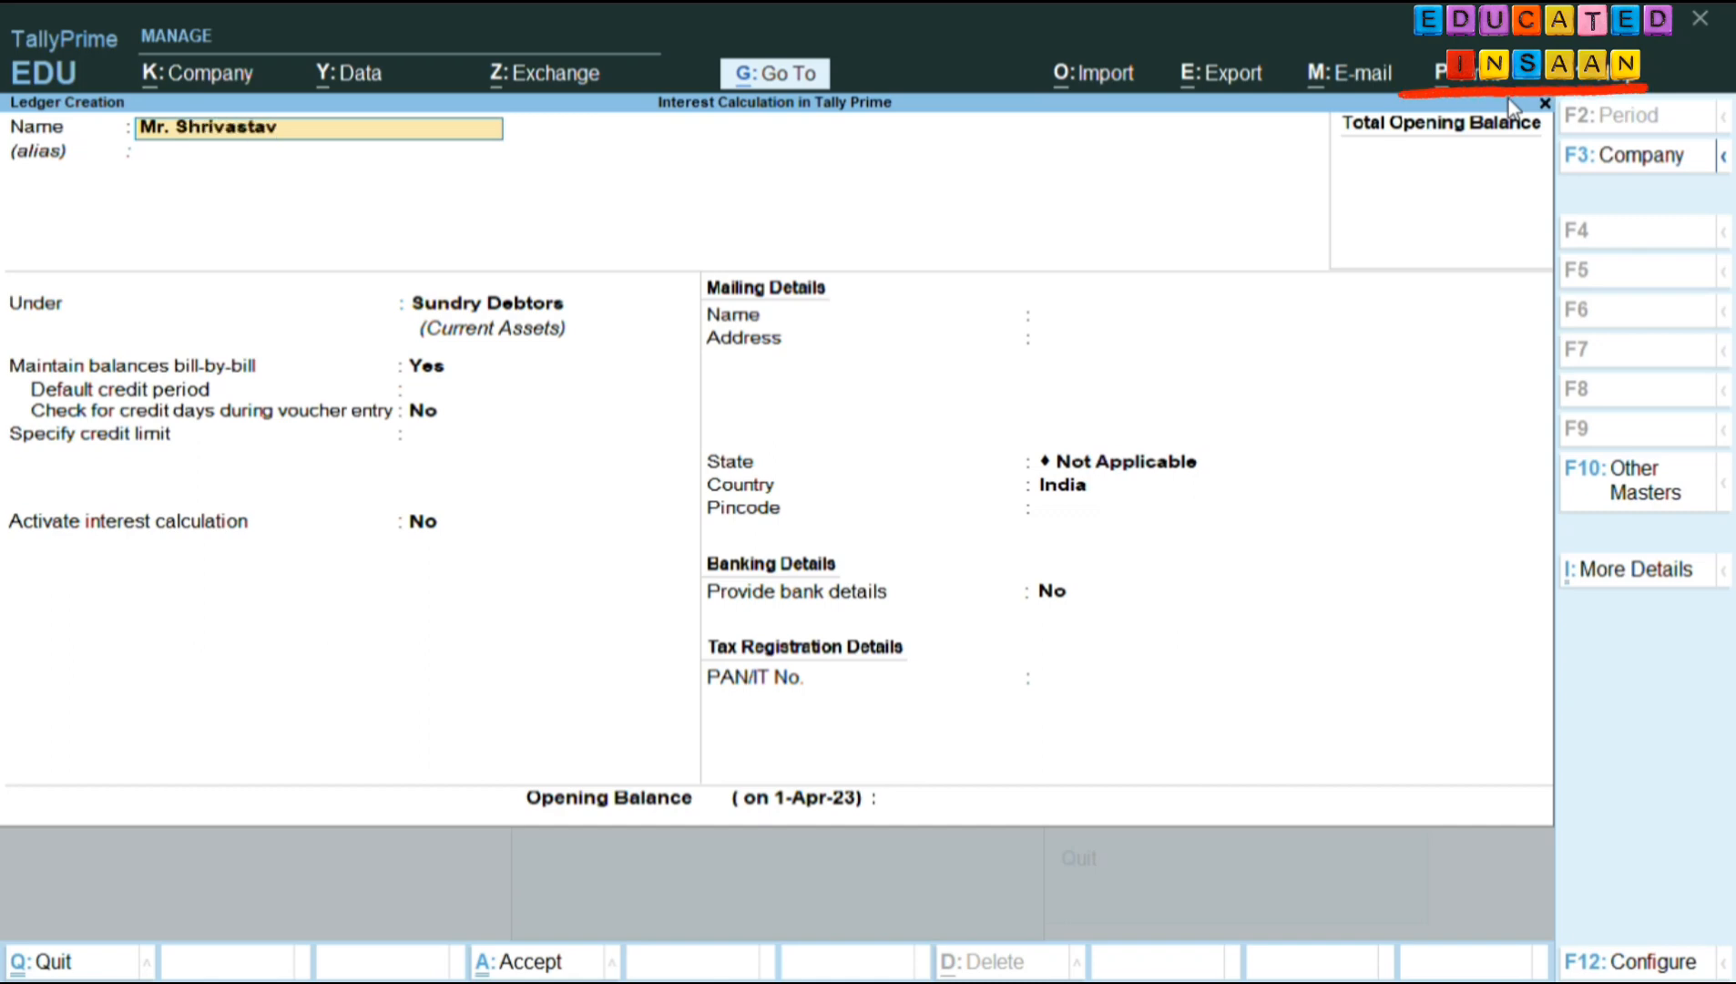
key("Return")
key("Return")
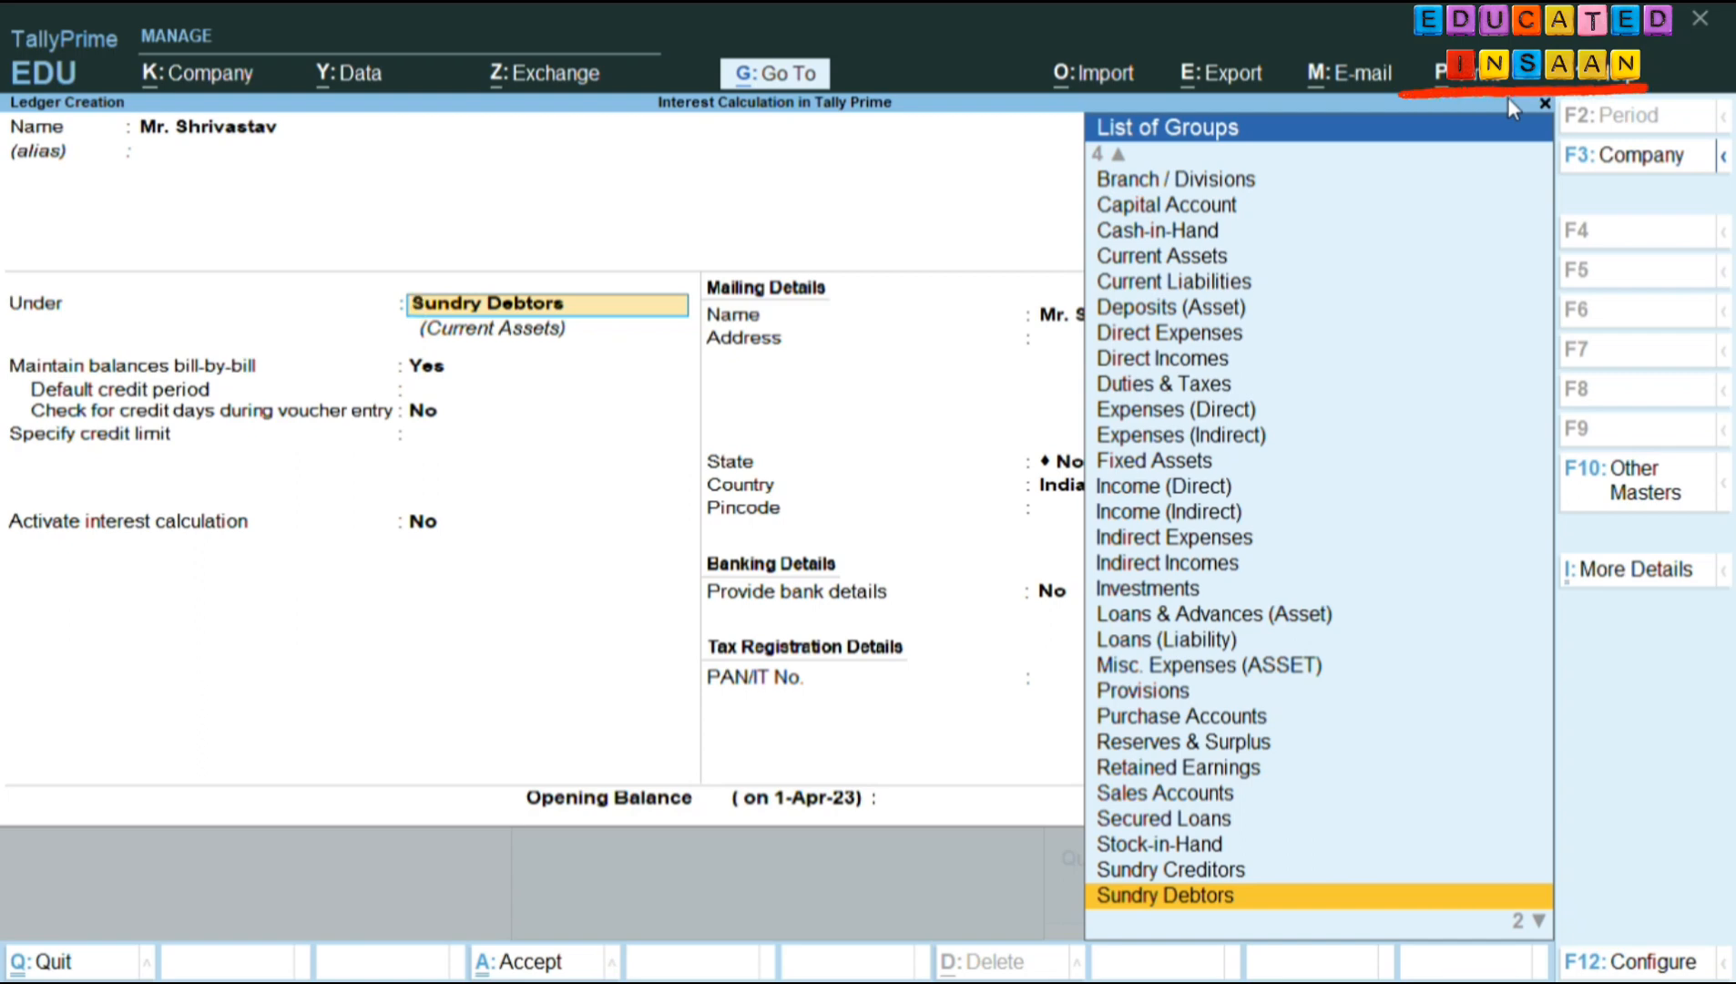
key("Return")
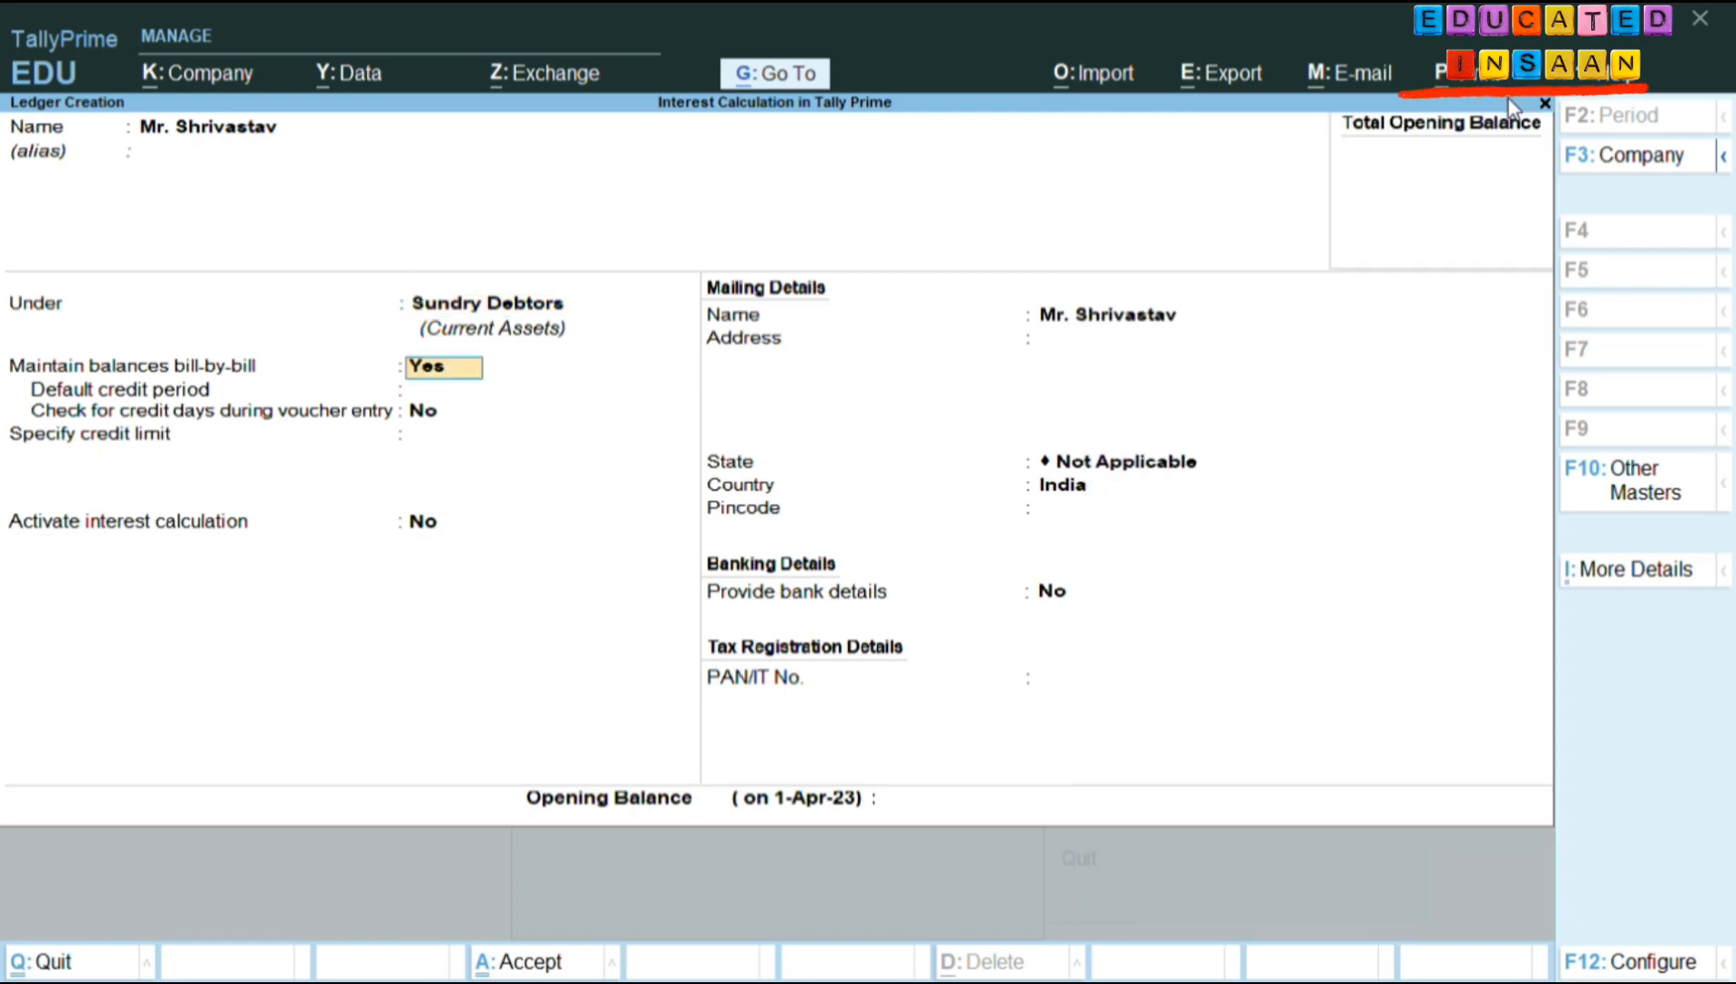
key("Return")
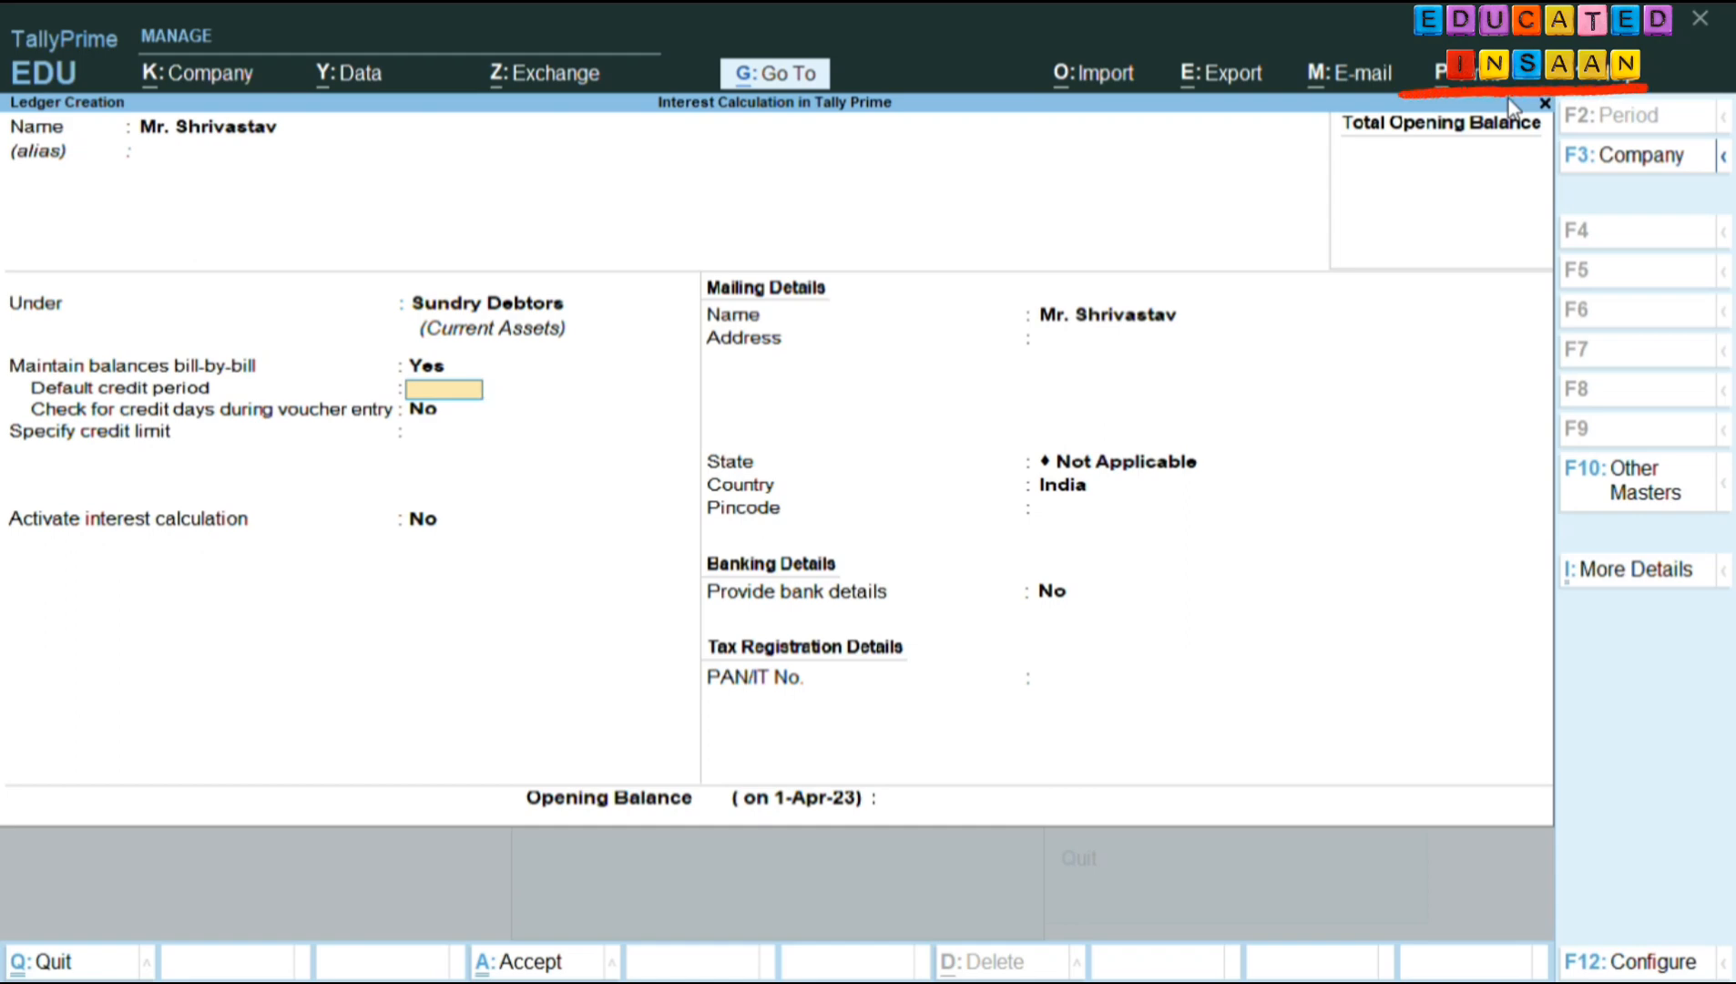
Leave the default credit period blank, set the credit days check to Yes and credit limit to 30000, and save the second customer's ledger.
key("Return")
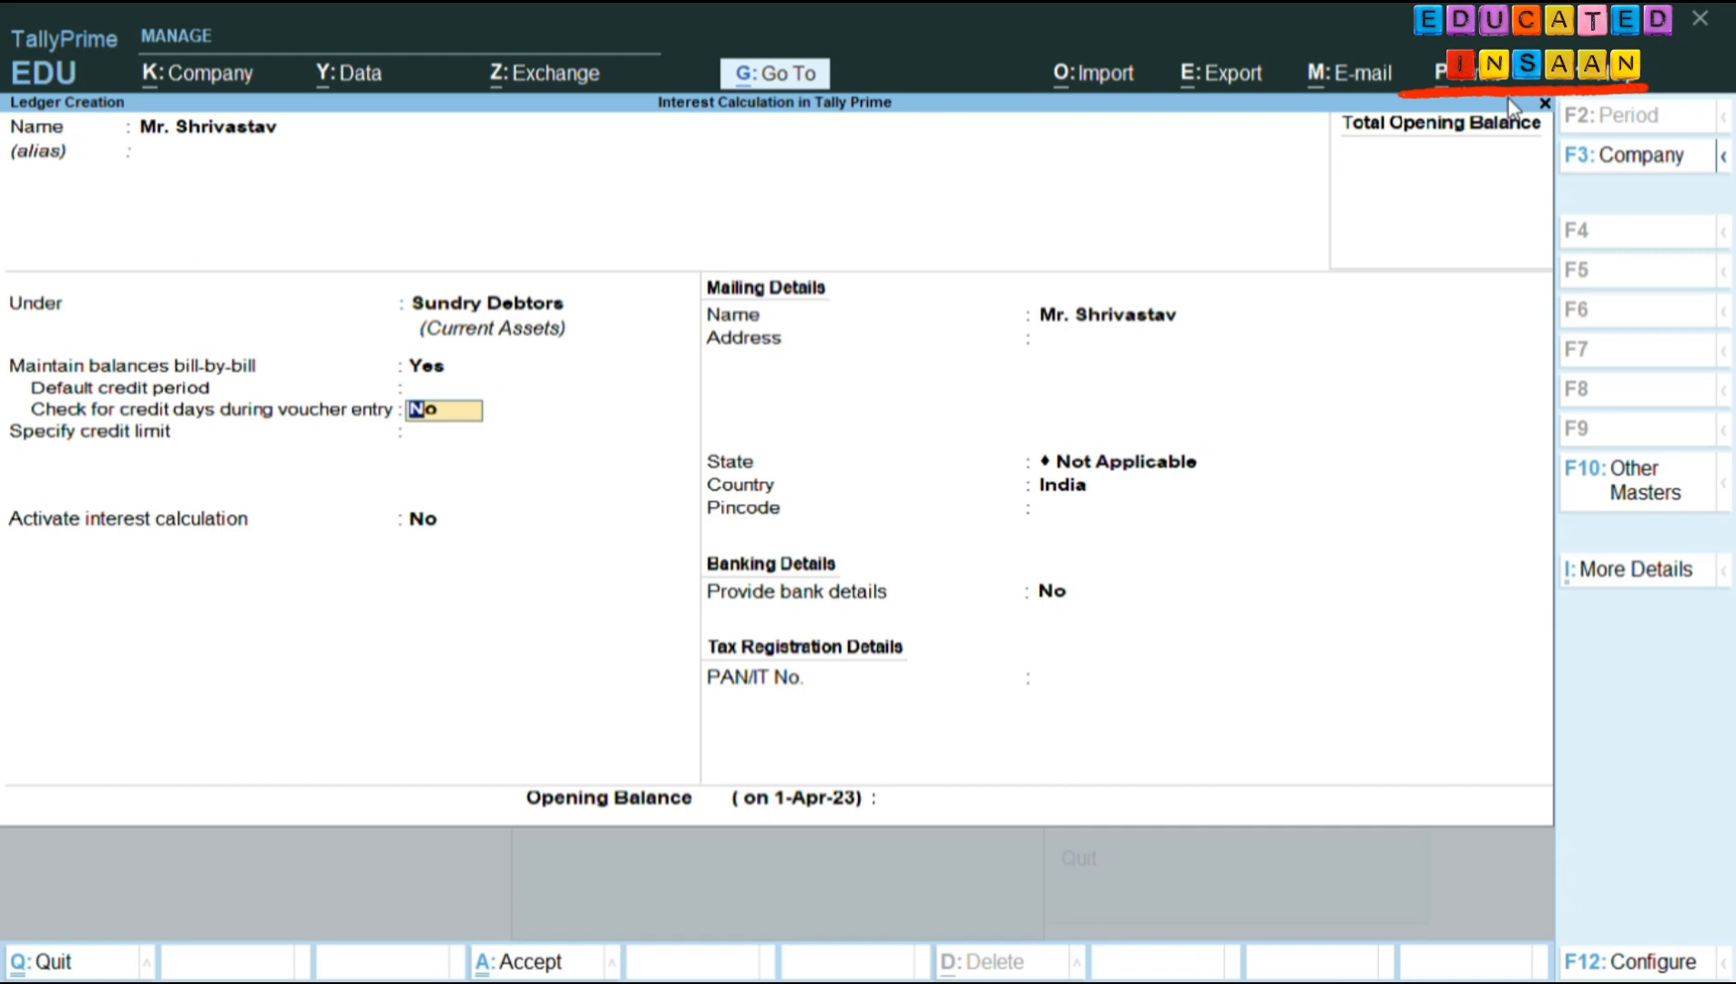
type("y")
key("Return")
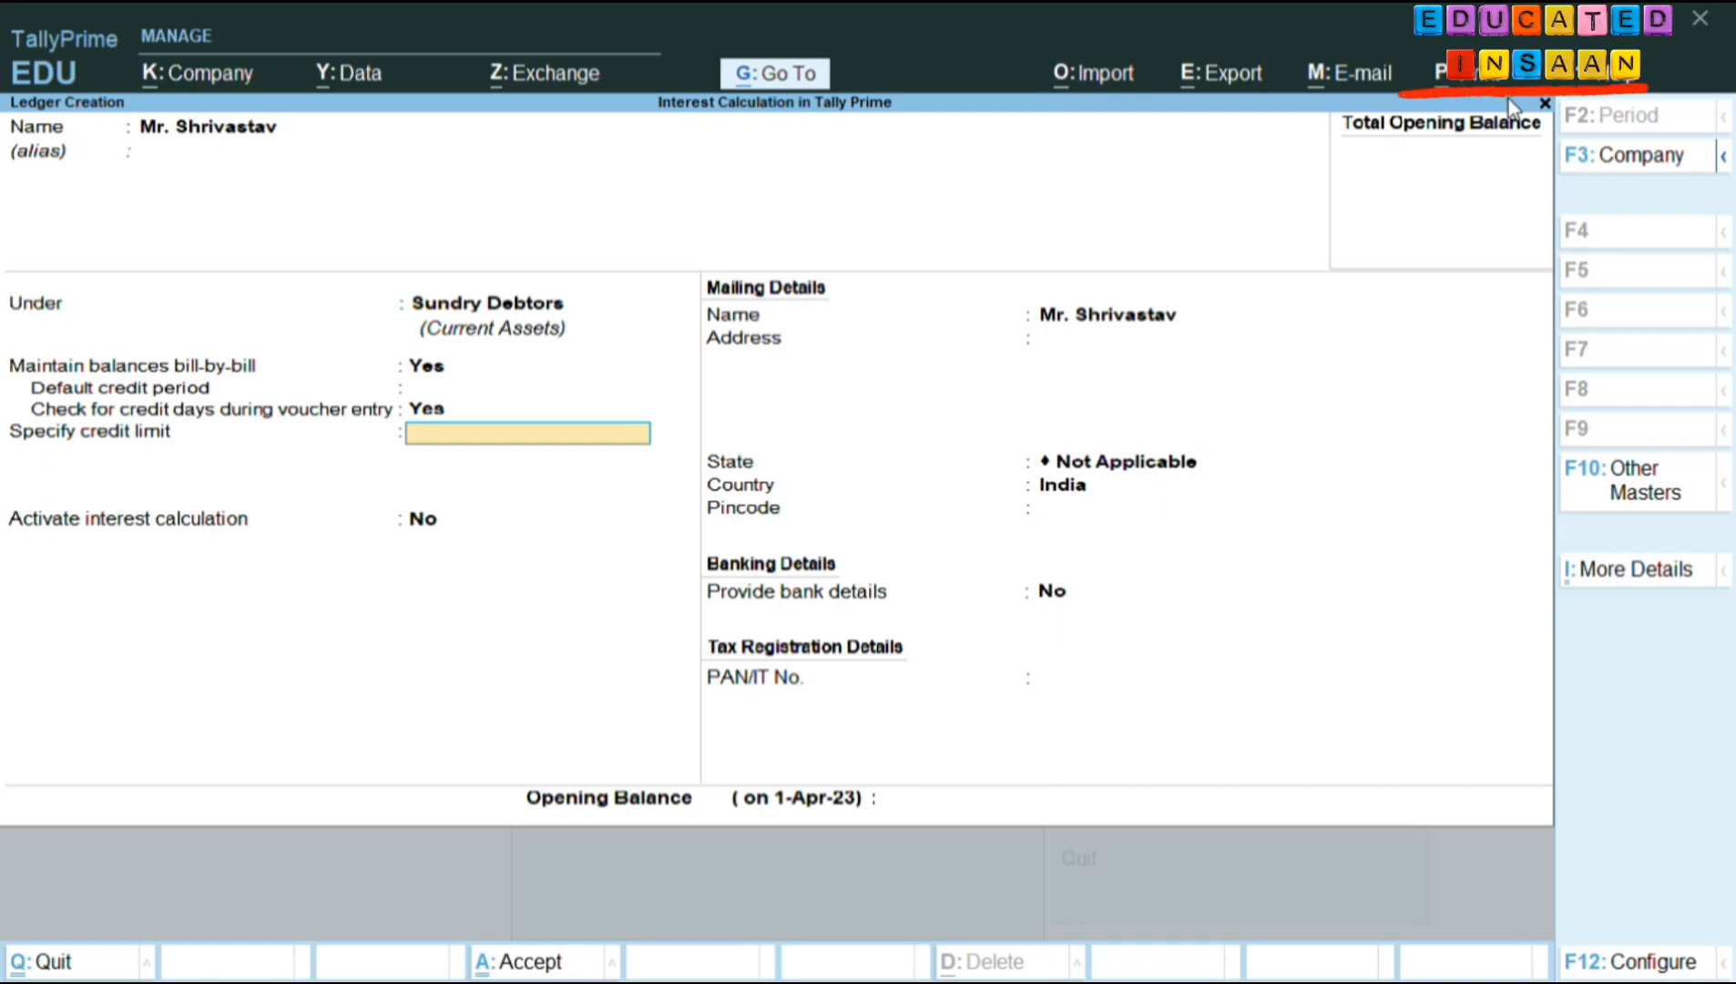
type("30000")
key("Return")
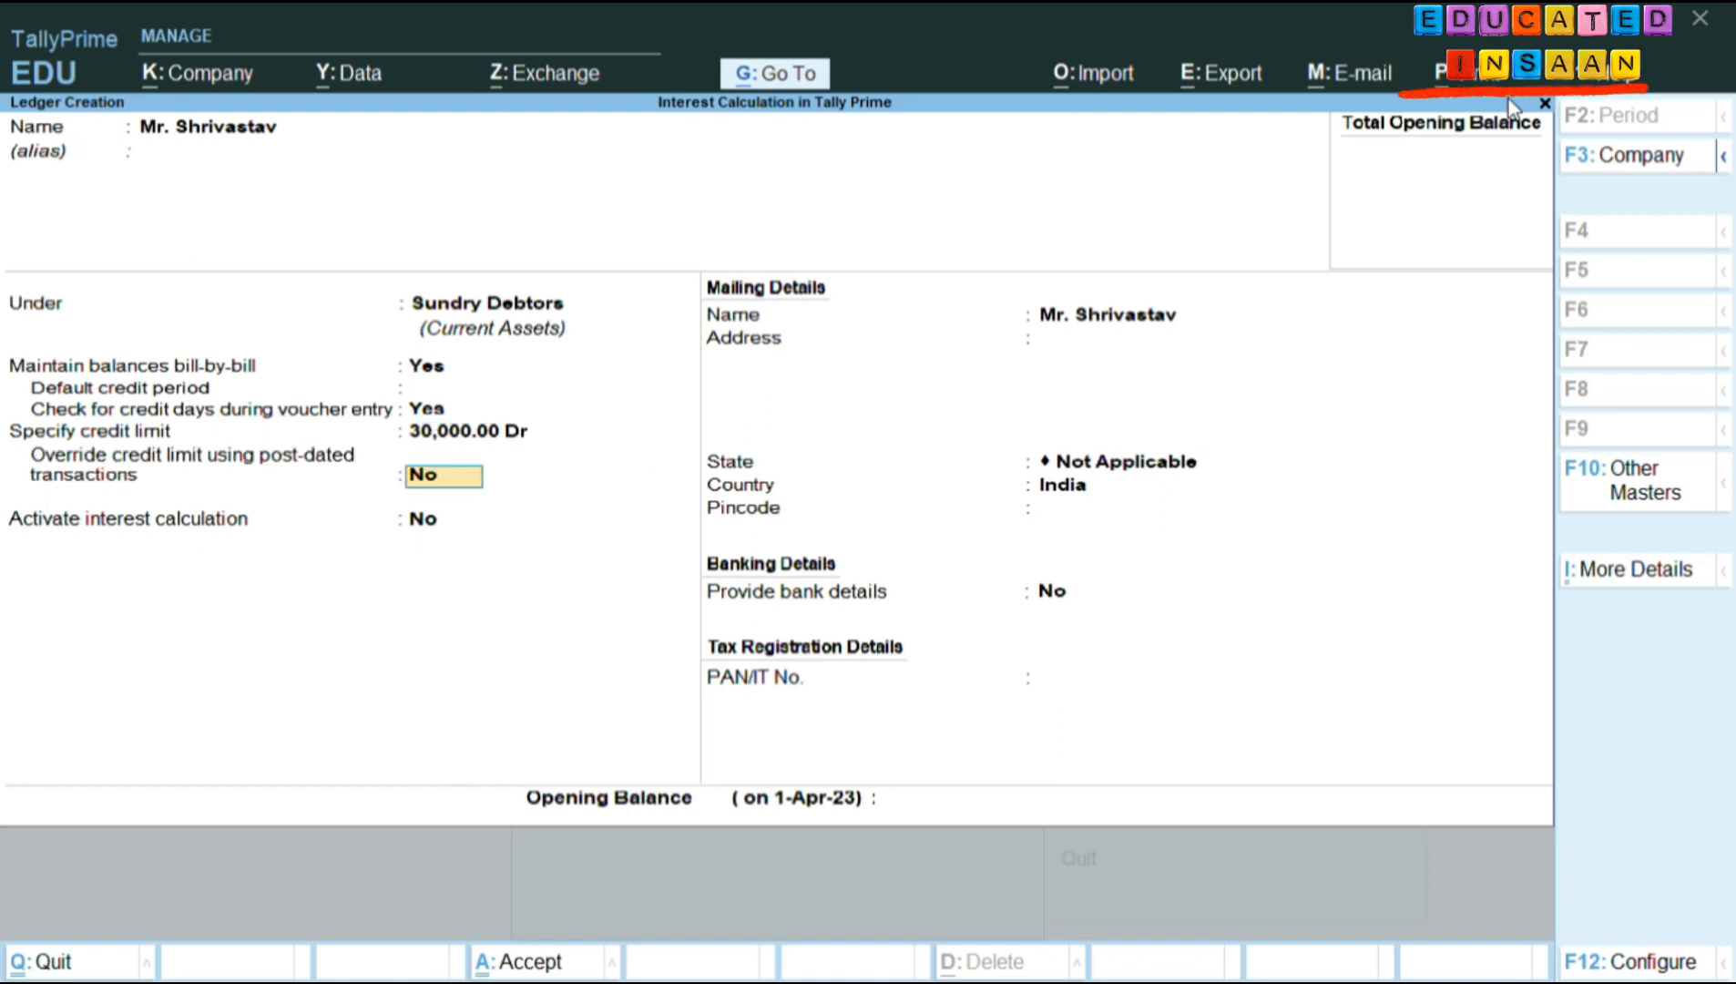
key("ctrl")
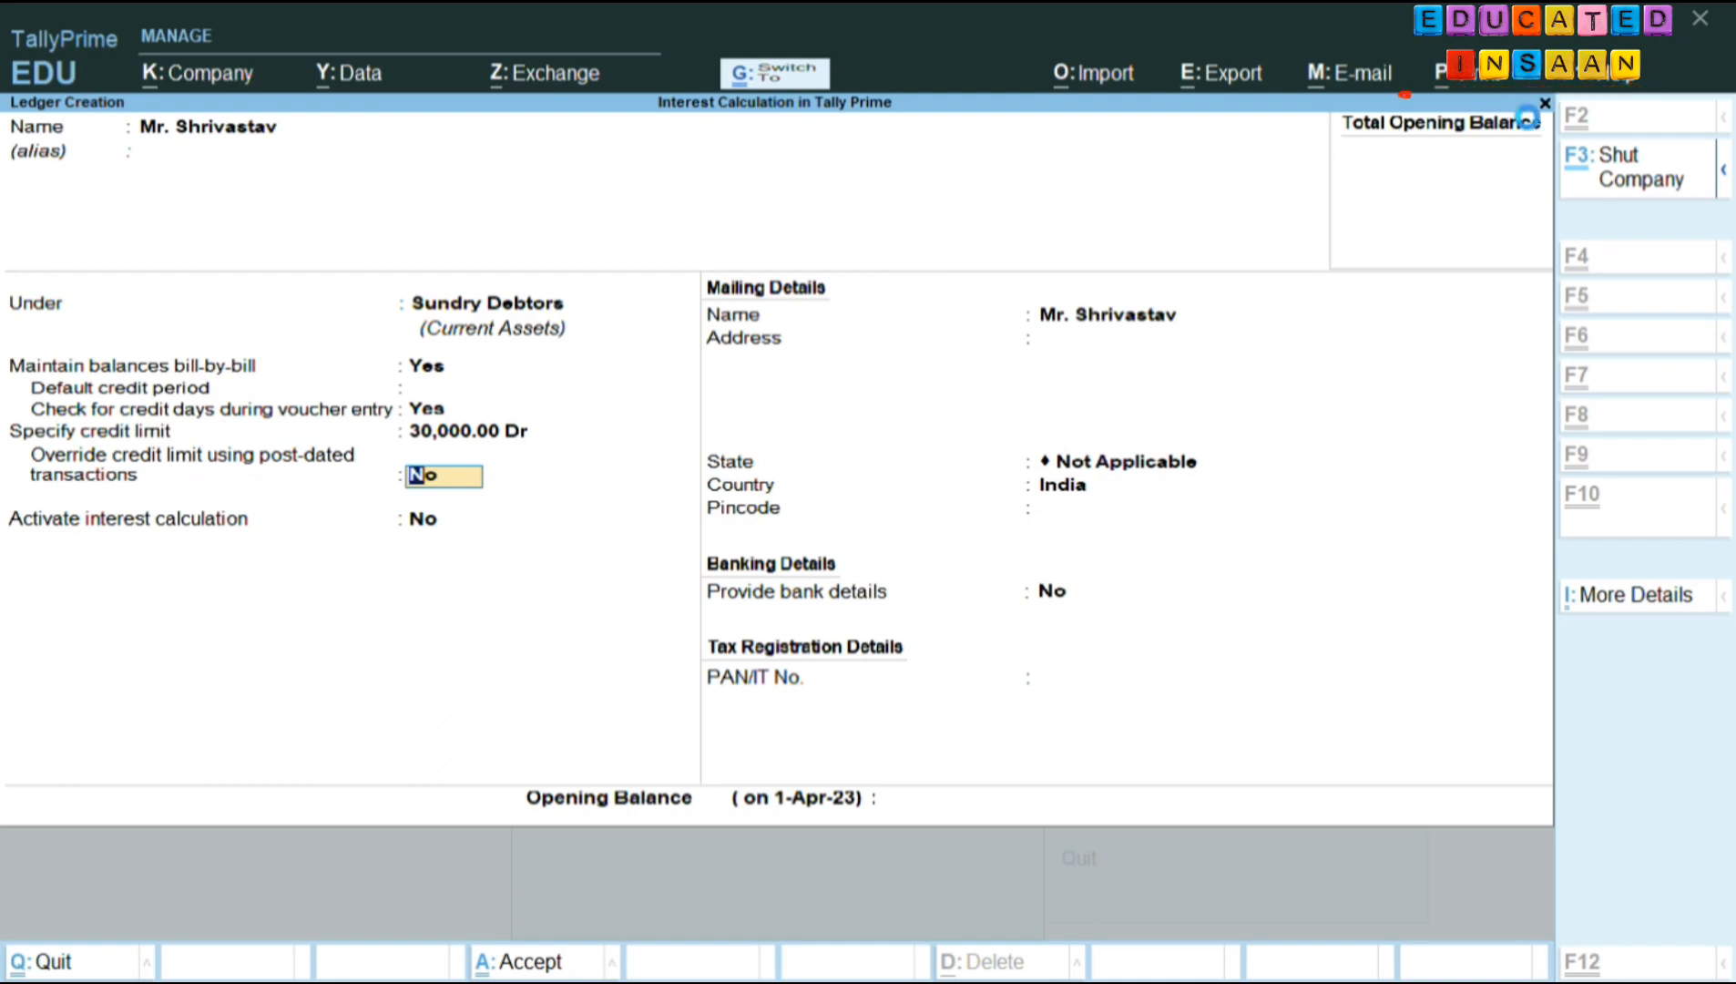
key("ctrl+a")
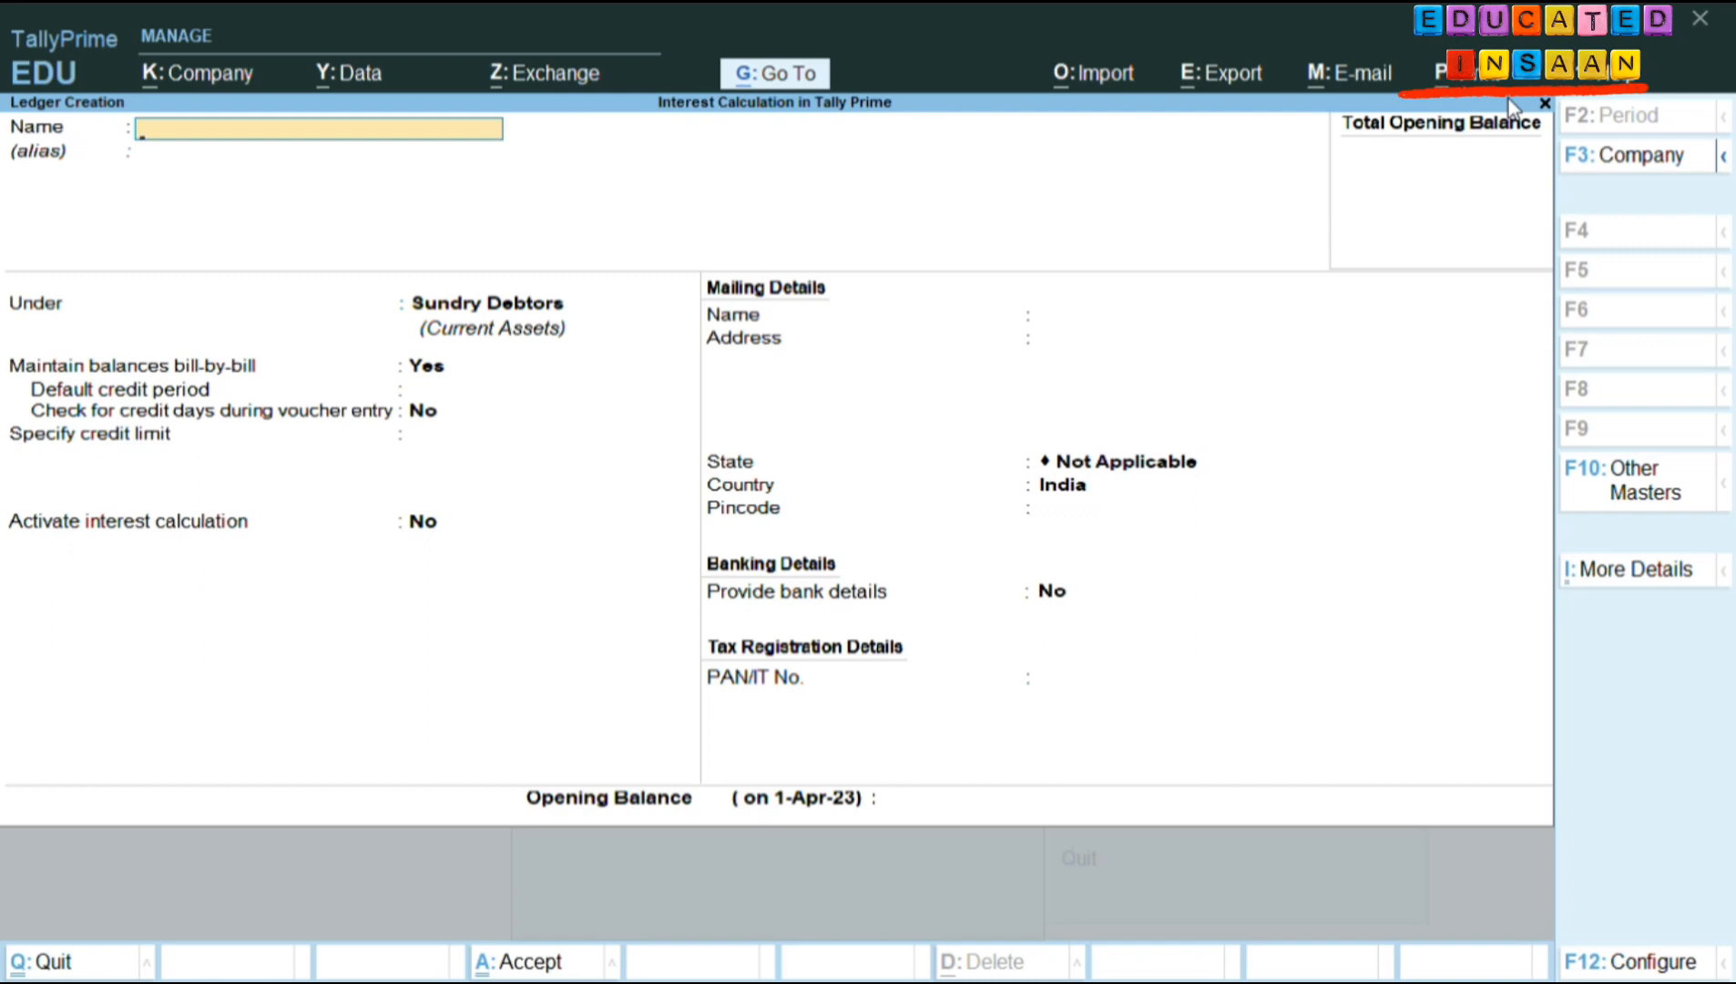
Enter the third customer's name under Sundry Debtors, keeping bill-by-bill balances at Yes and the credit days check at No.
type("Mr. Akhilesh")
key("Return")
key("Return")
key("Return")
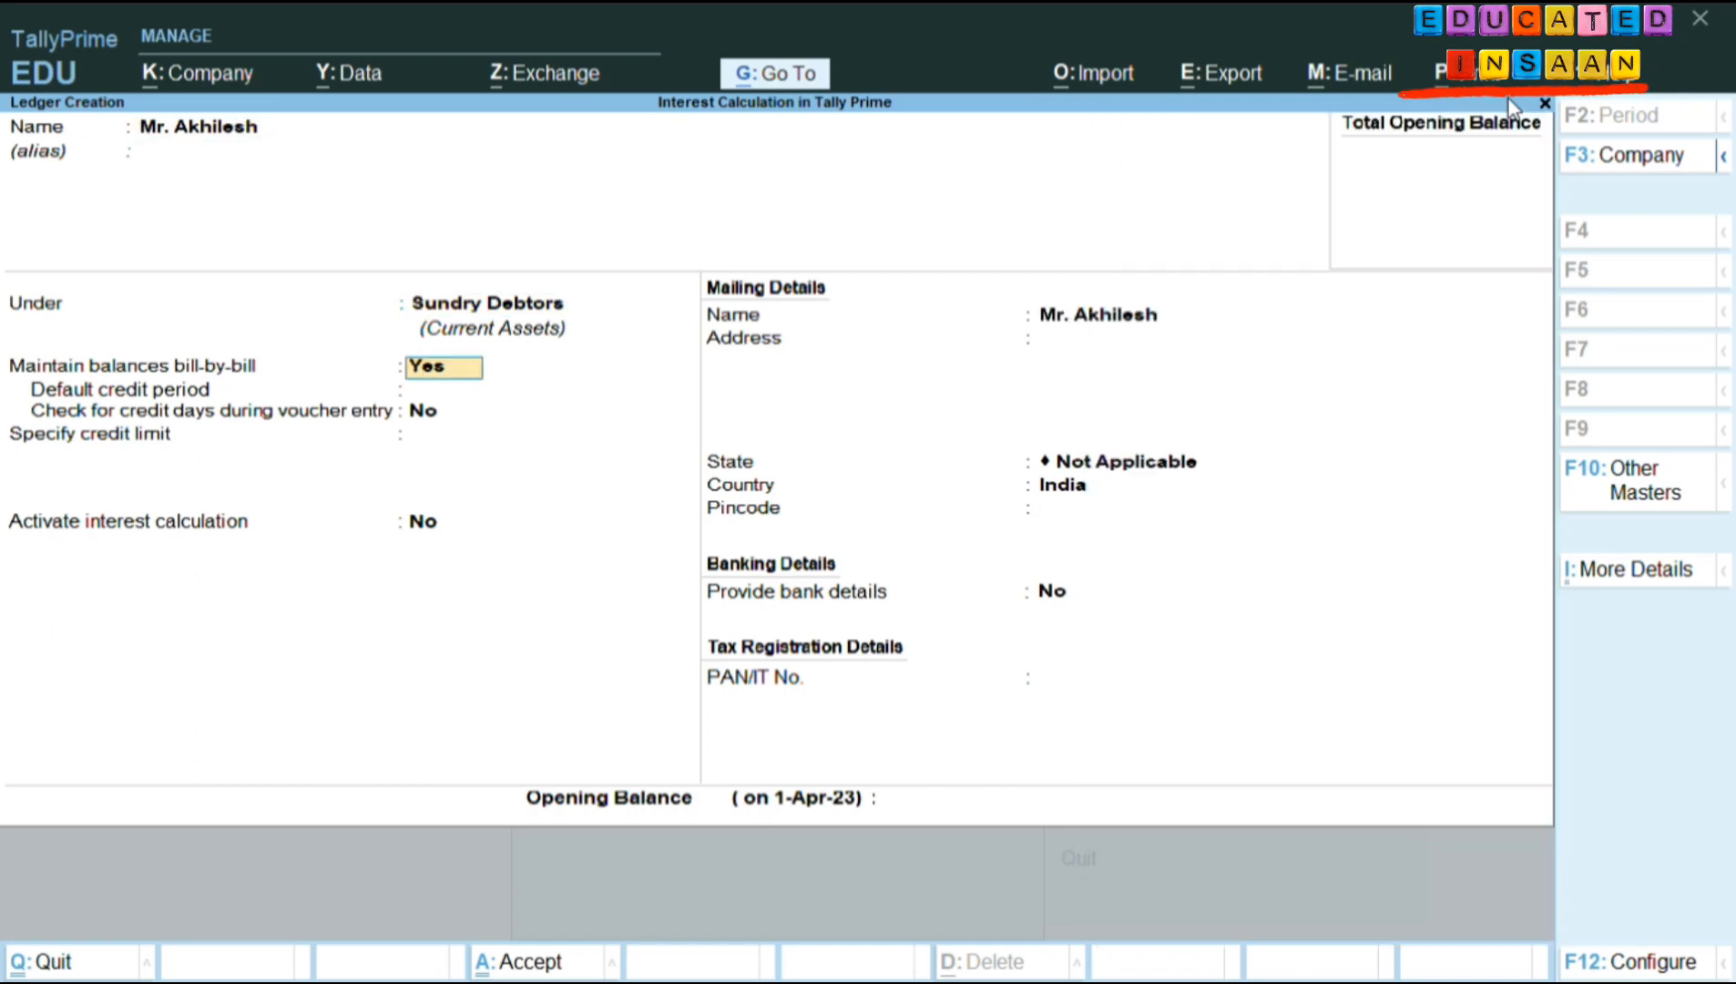
key("Return")
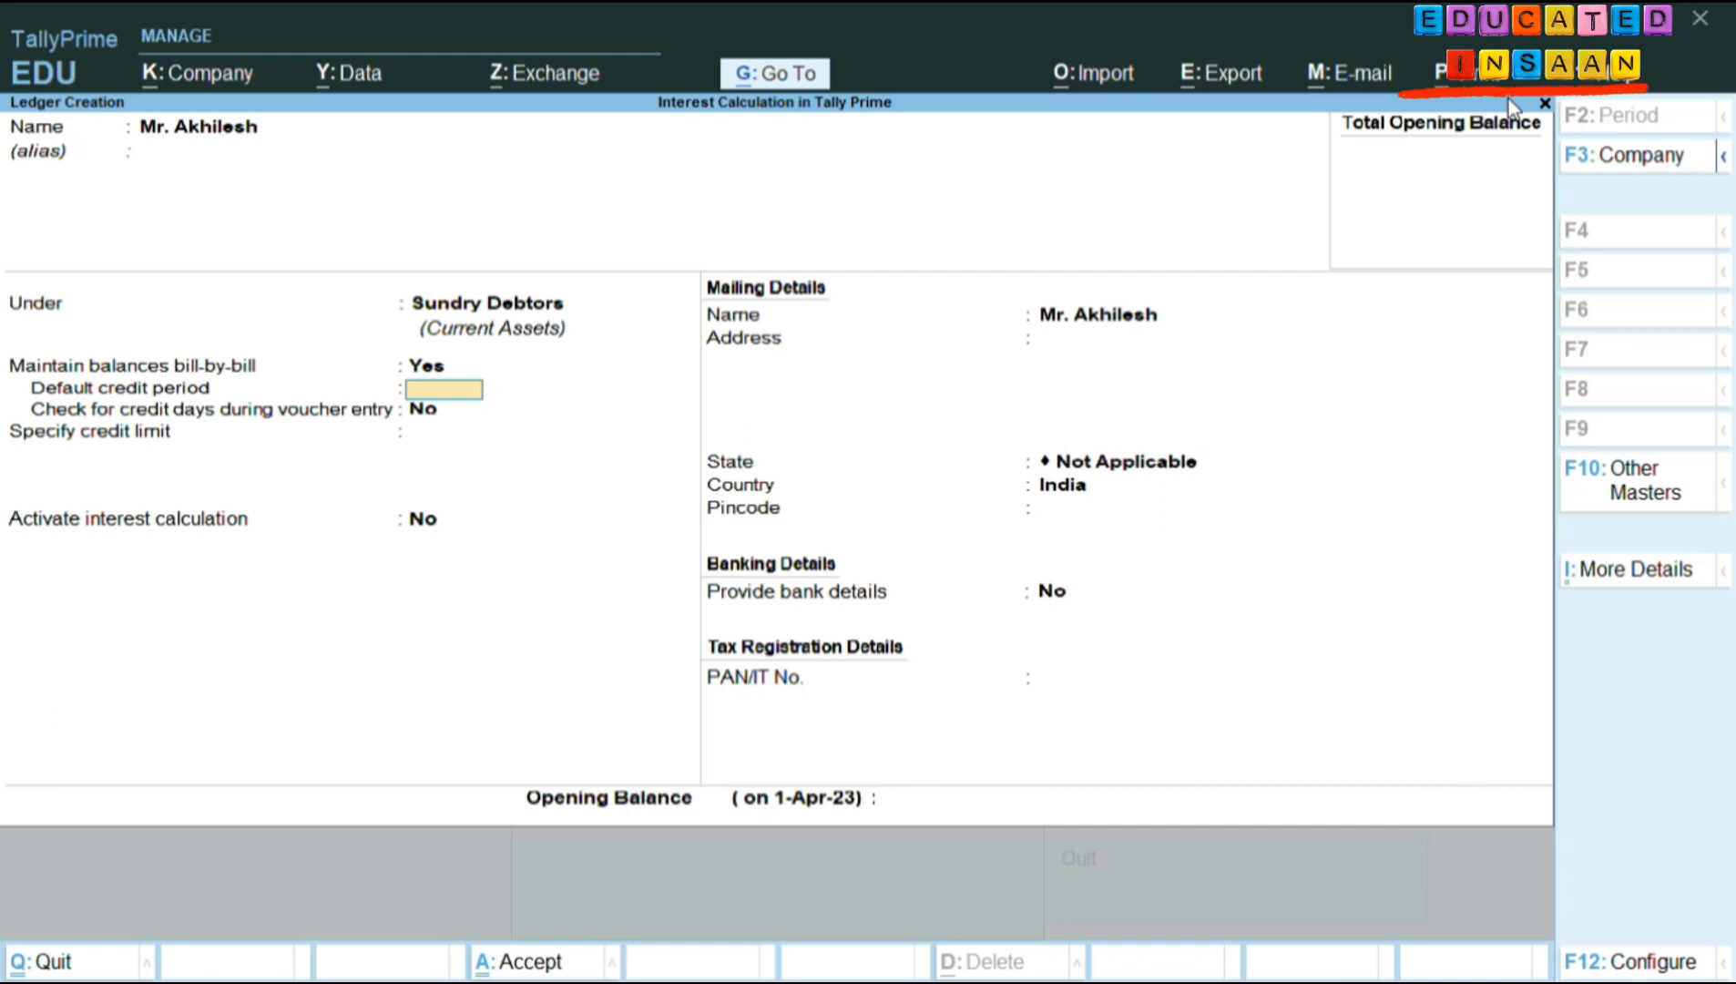
key("Return")
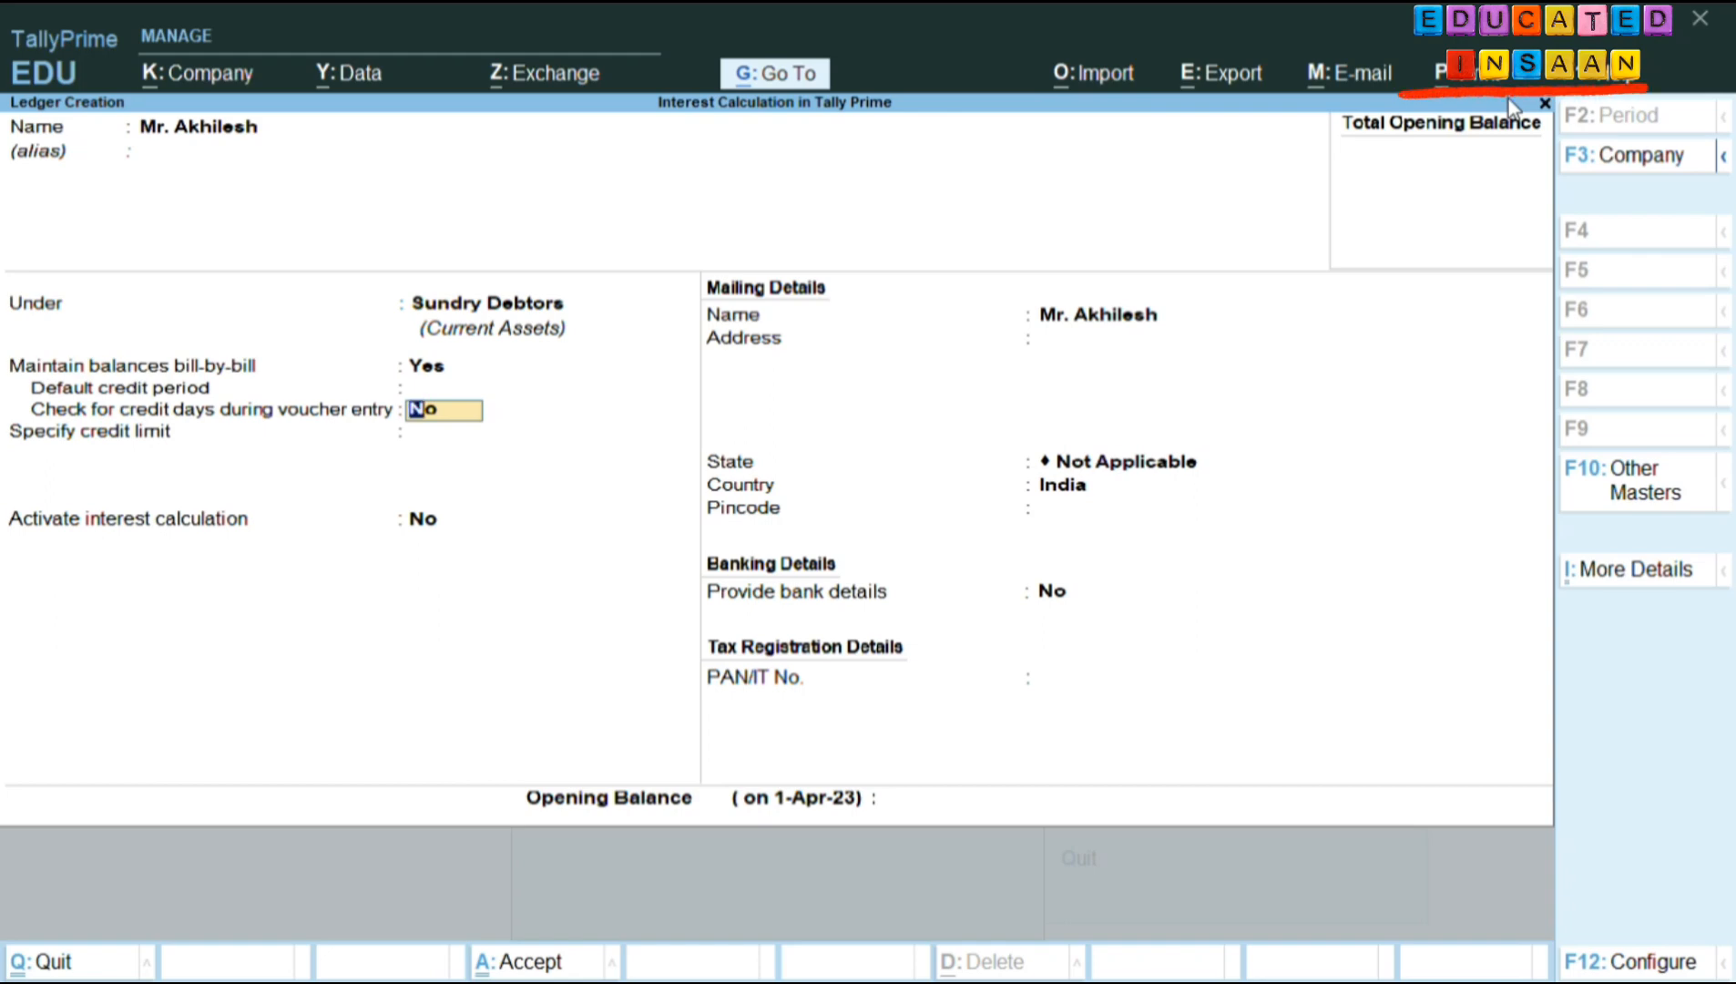
key("Return")
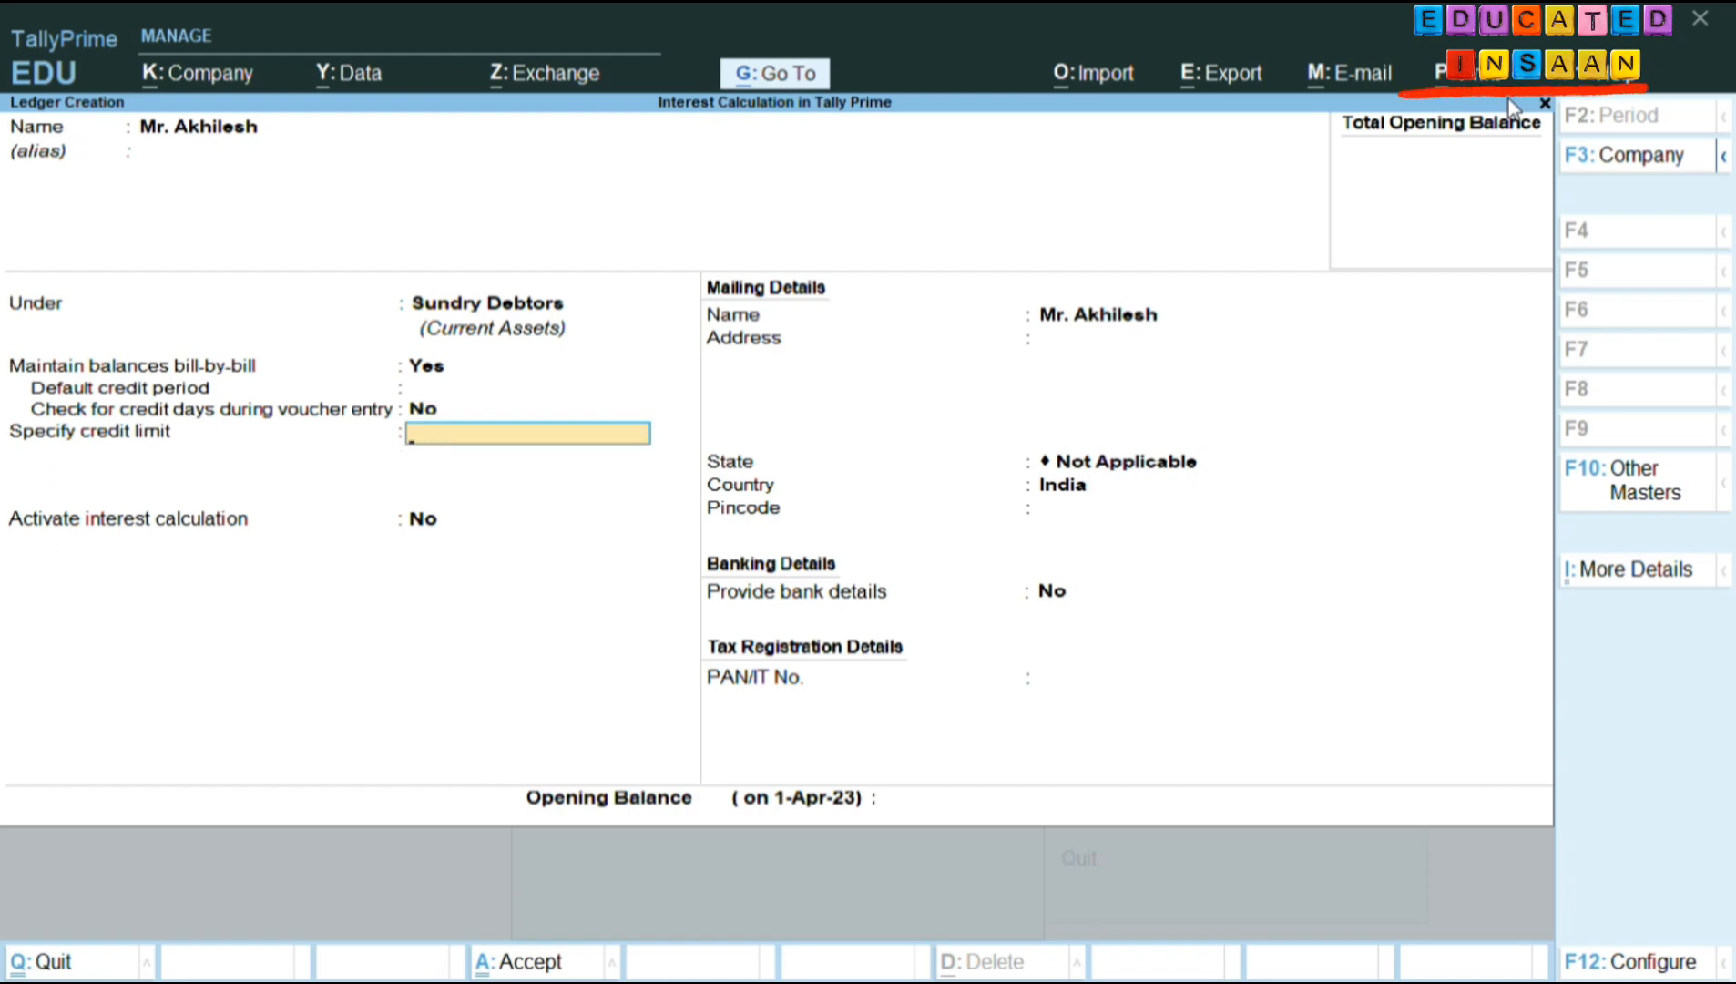
Set the third customer's credit limit to 30000, keeping the post-dated transactions override and interest calculation at No.
type("30000")
key("Return")
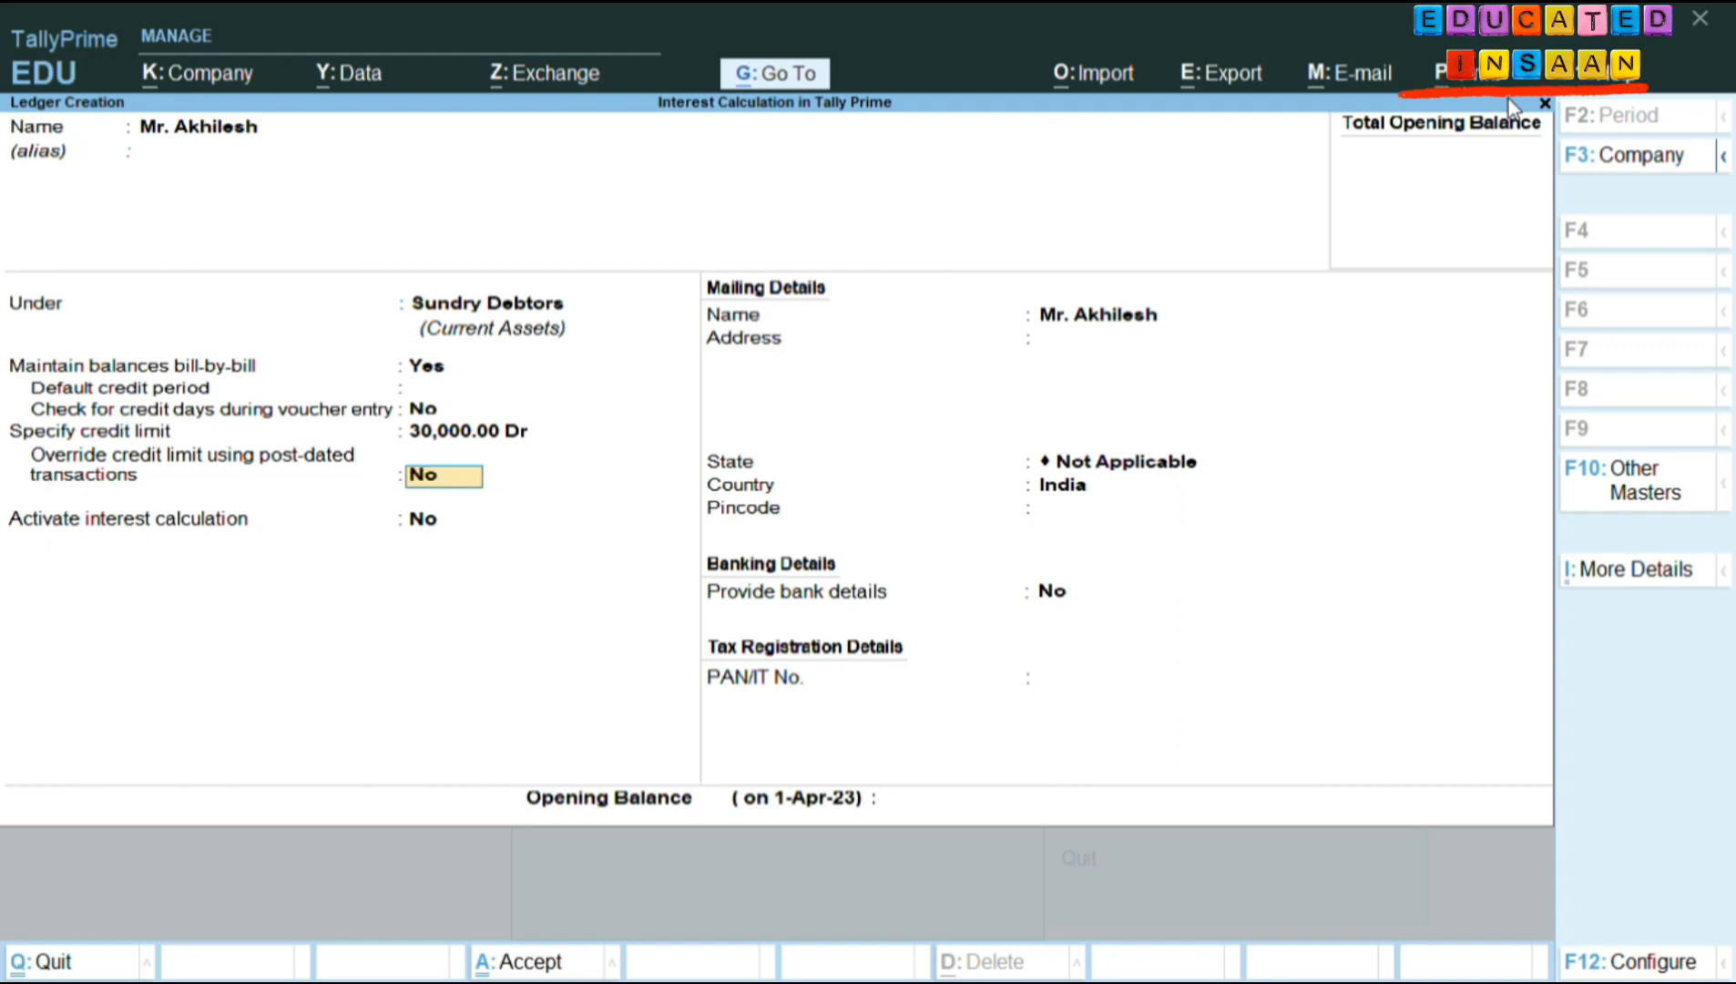
key("Return")
key("Return")
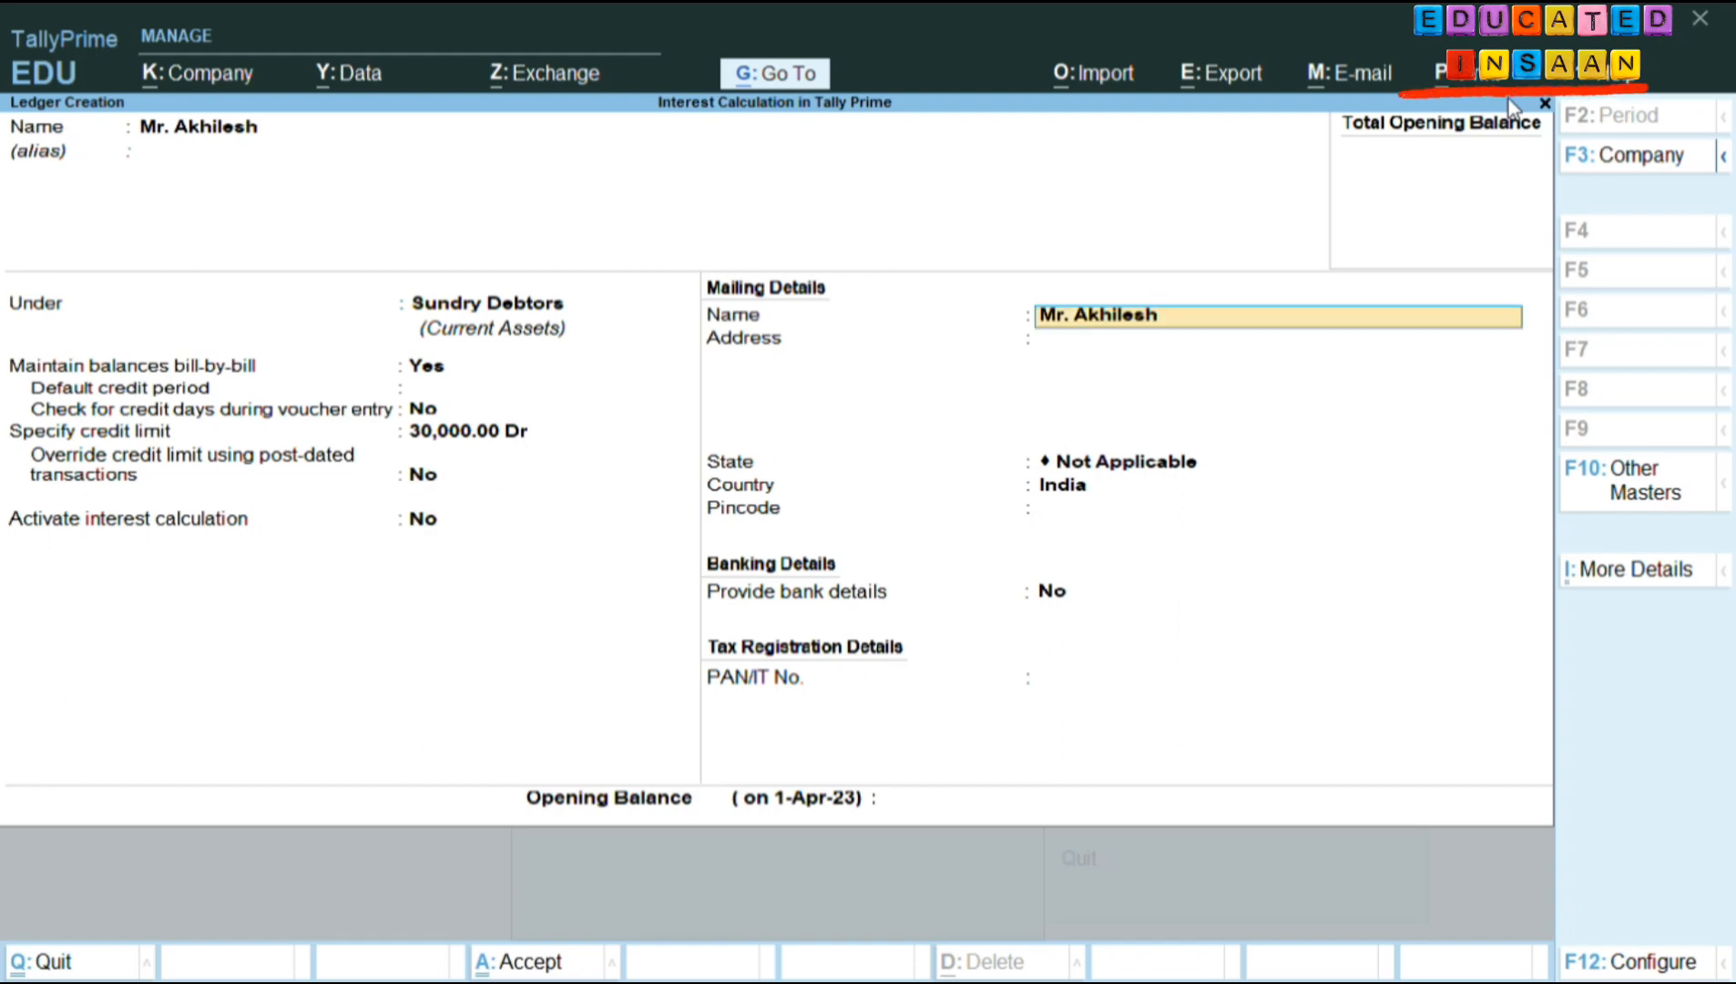
Keep the mailing details with state Not Applicable and country India, leave the opening balance blank, and save the customer ledger.
key("Return")
key("Return")
key("Return")
key("Return")
key("Return")
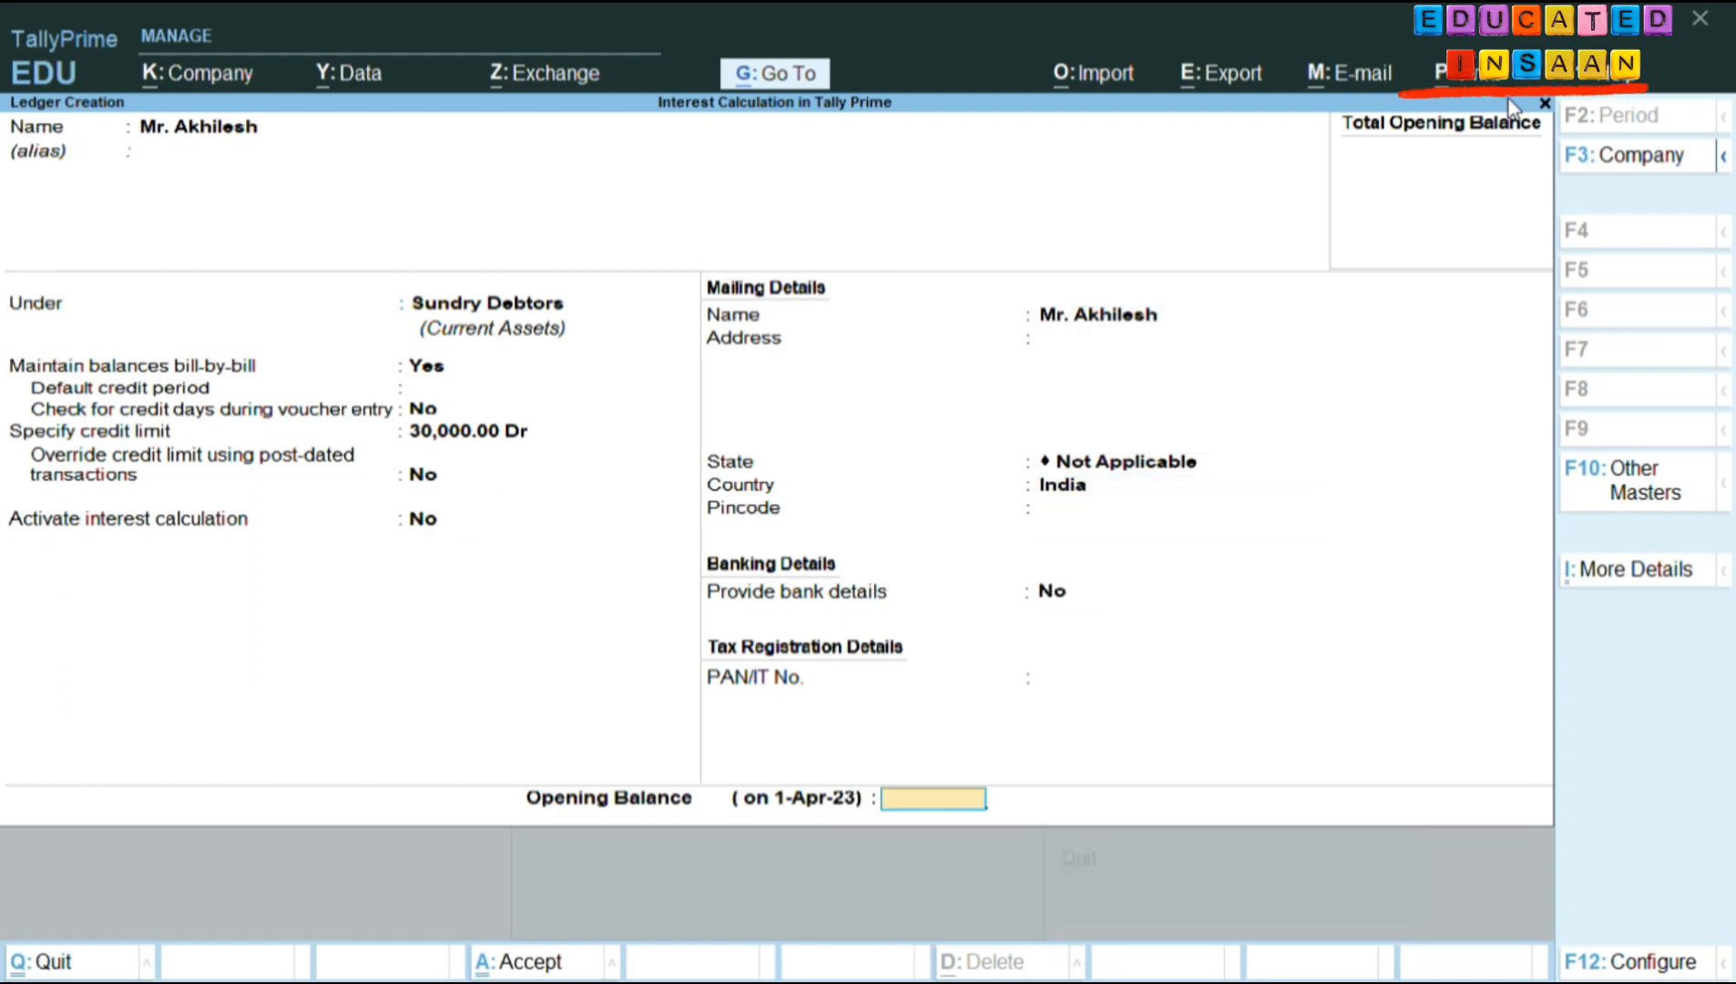
key("Return")
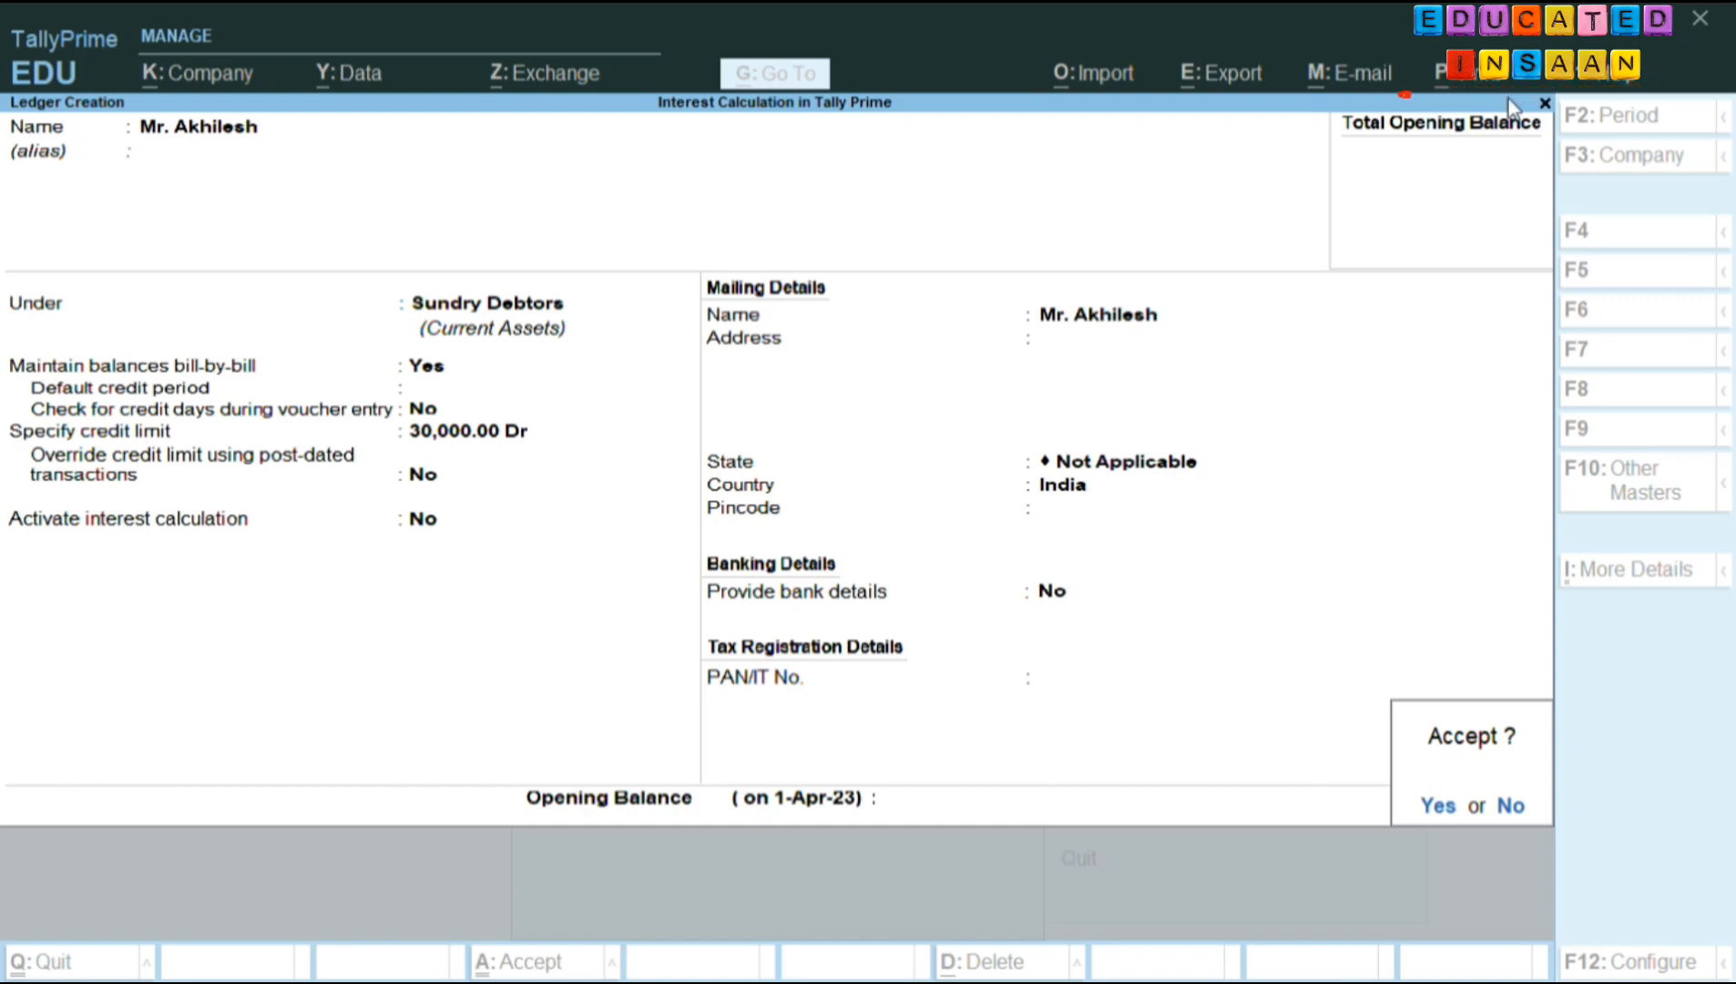
key("Return")
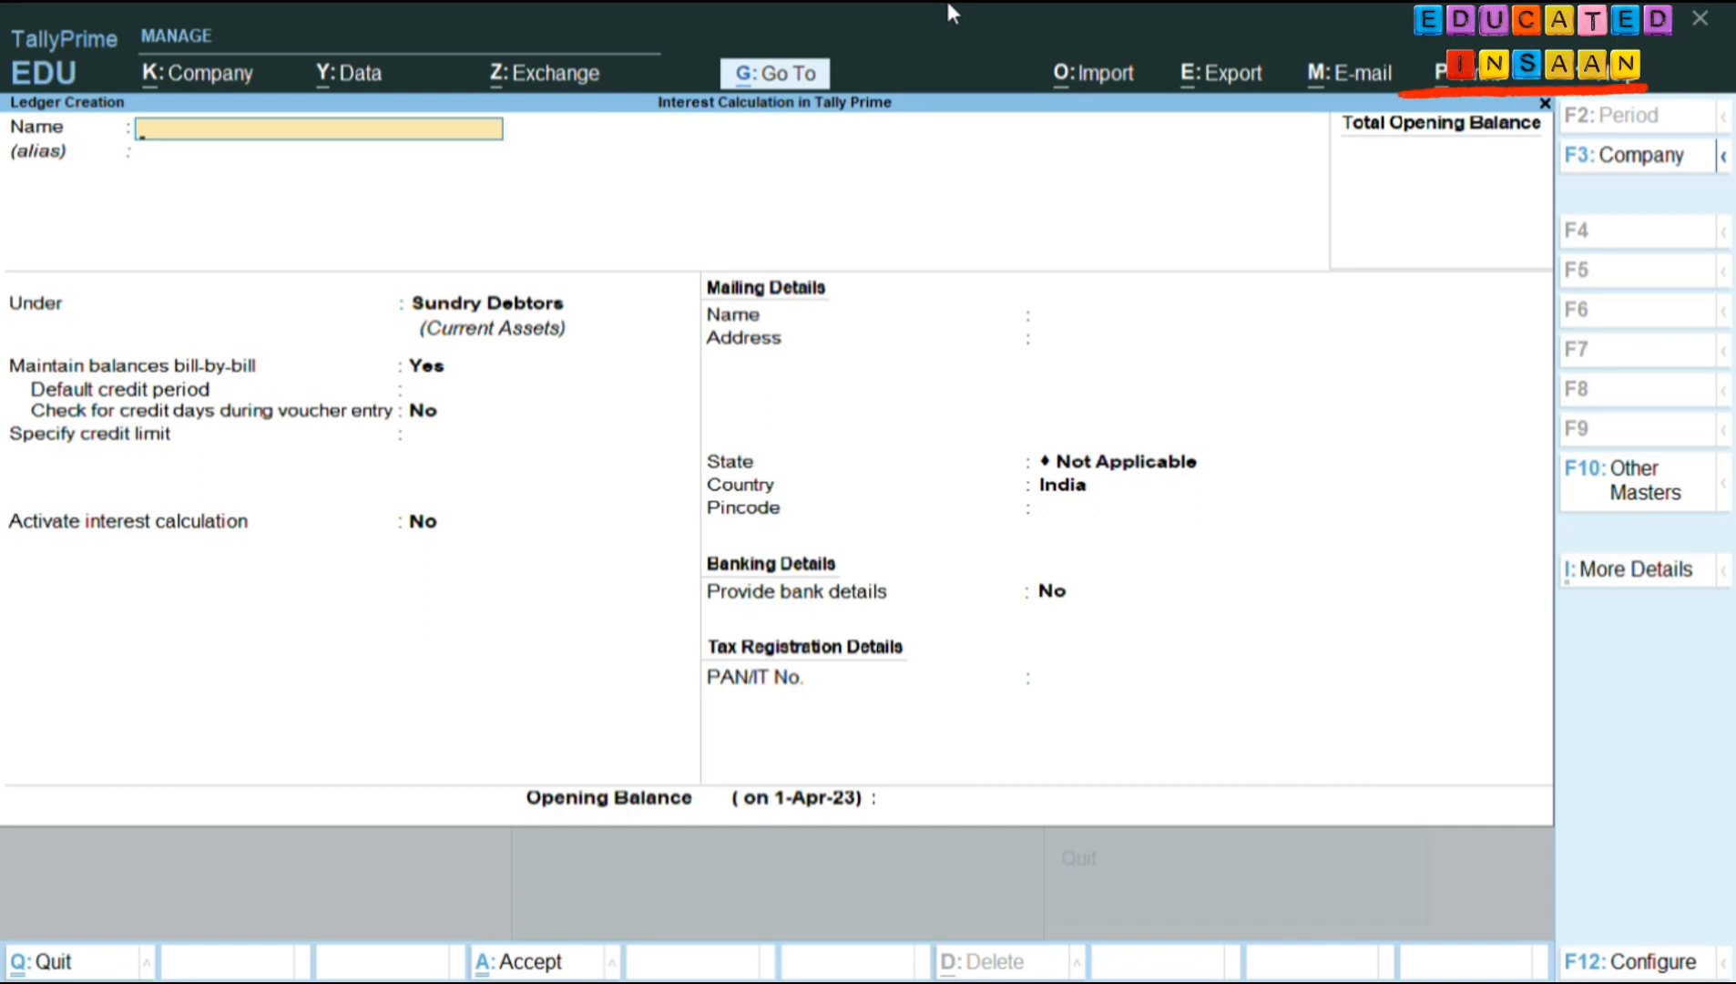
Leave ledger and master creation and open a new sales voucher.
key("Escape")
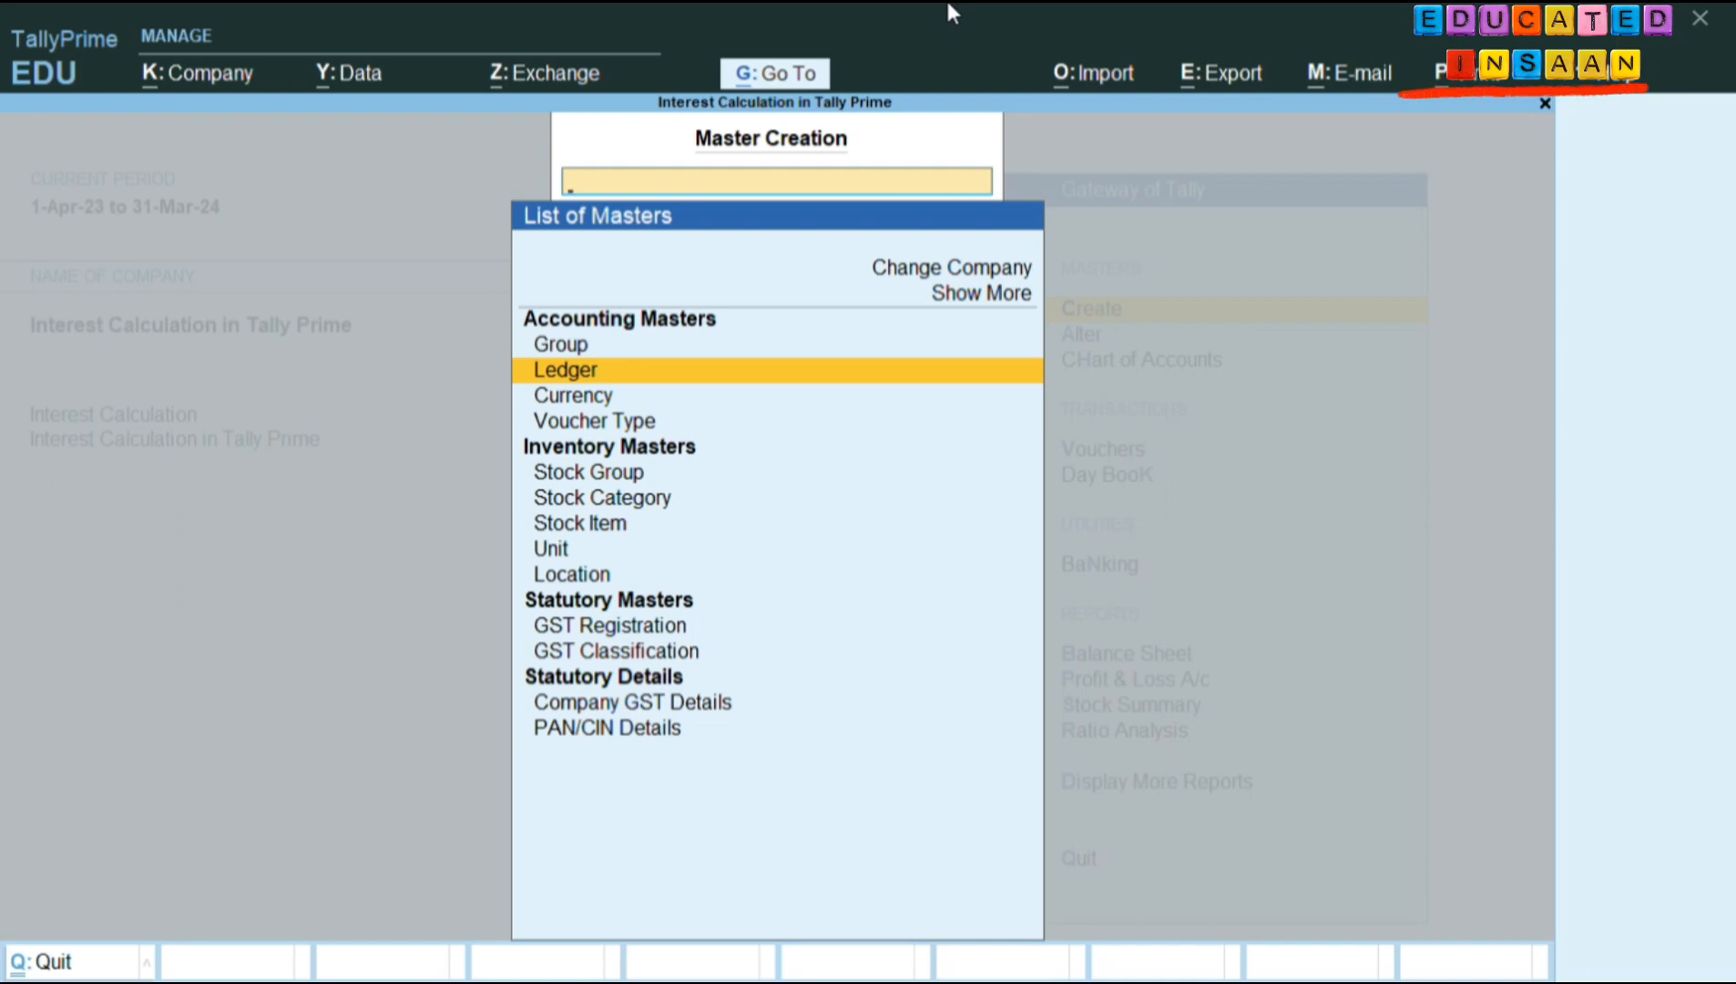
key("Down")
key("Down")
key("Down")
key("Down")
key("Down")
key("Down")
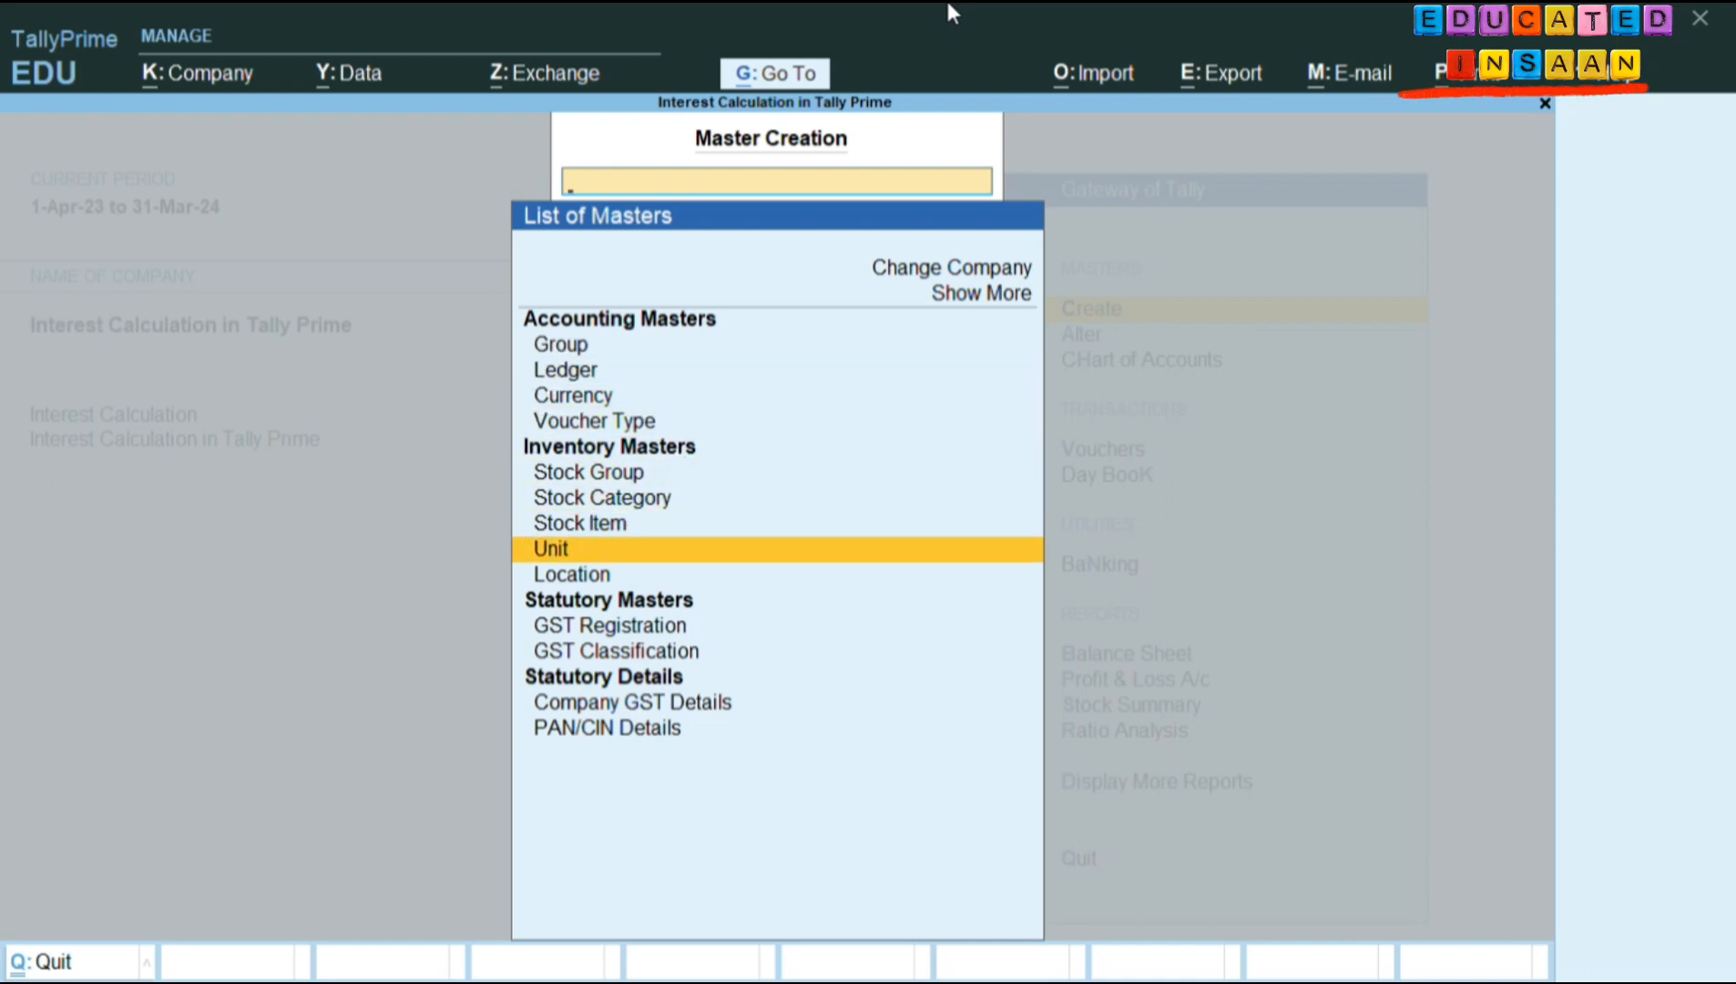
key("Escape")
key("Down")
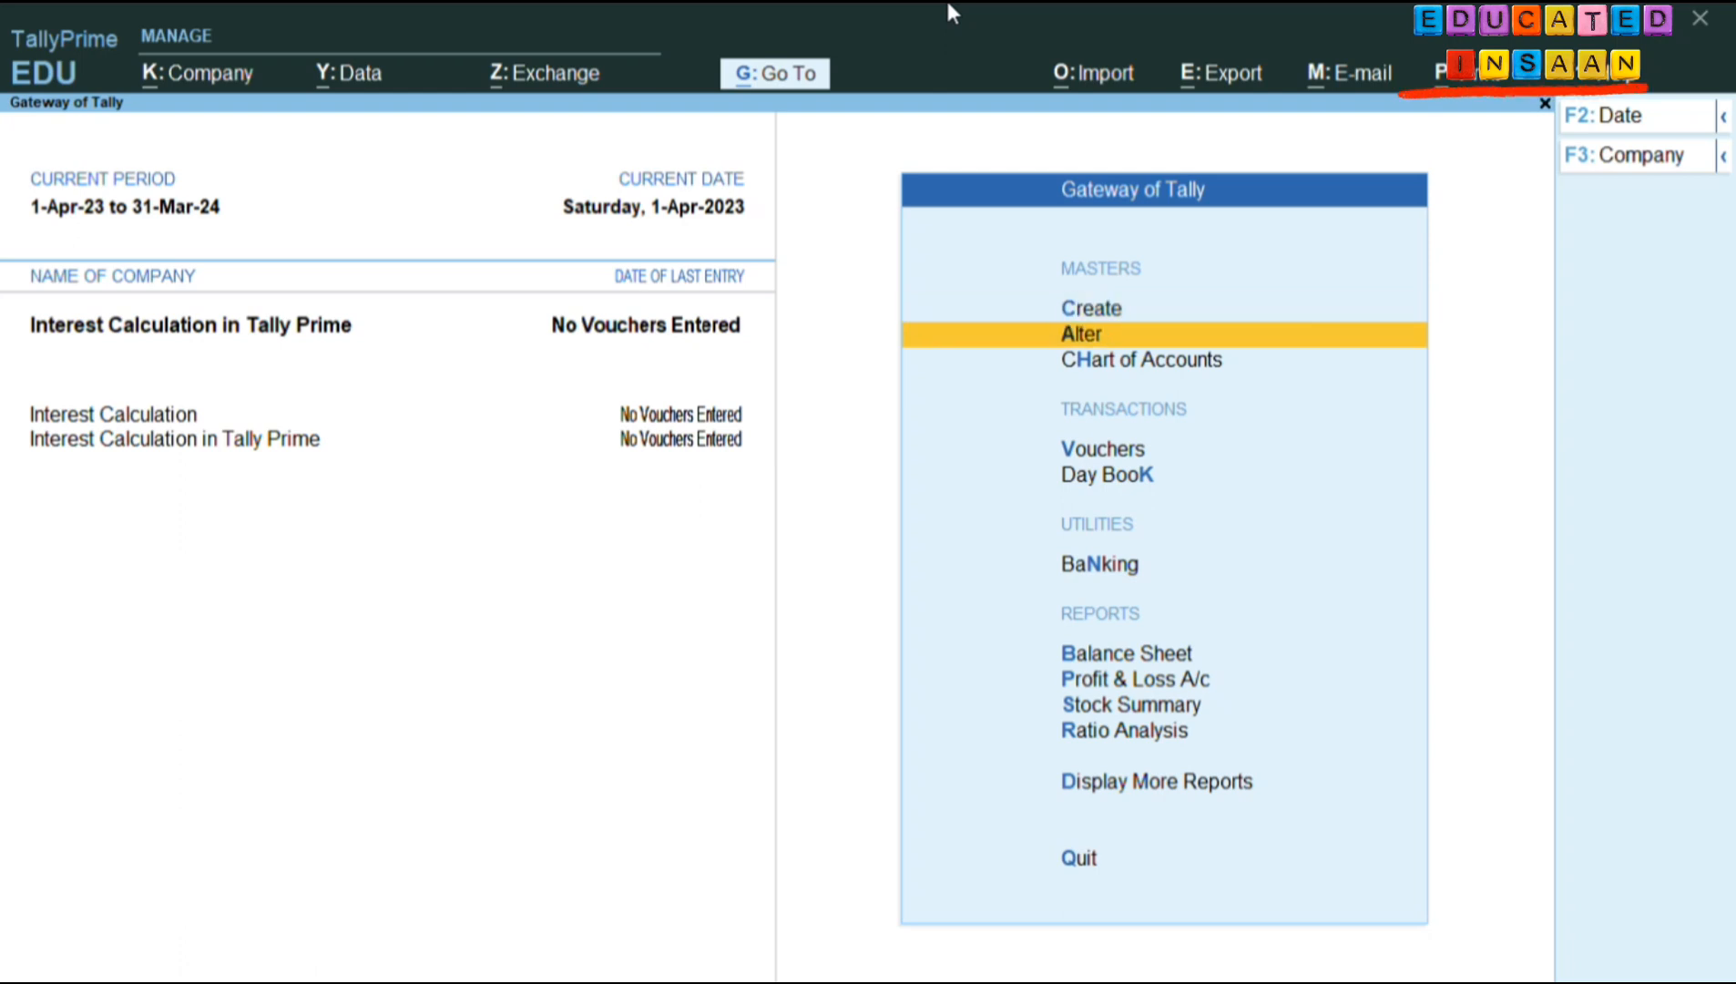
key("Down")
key("Down")
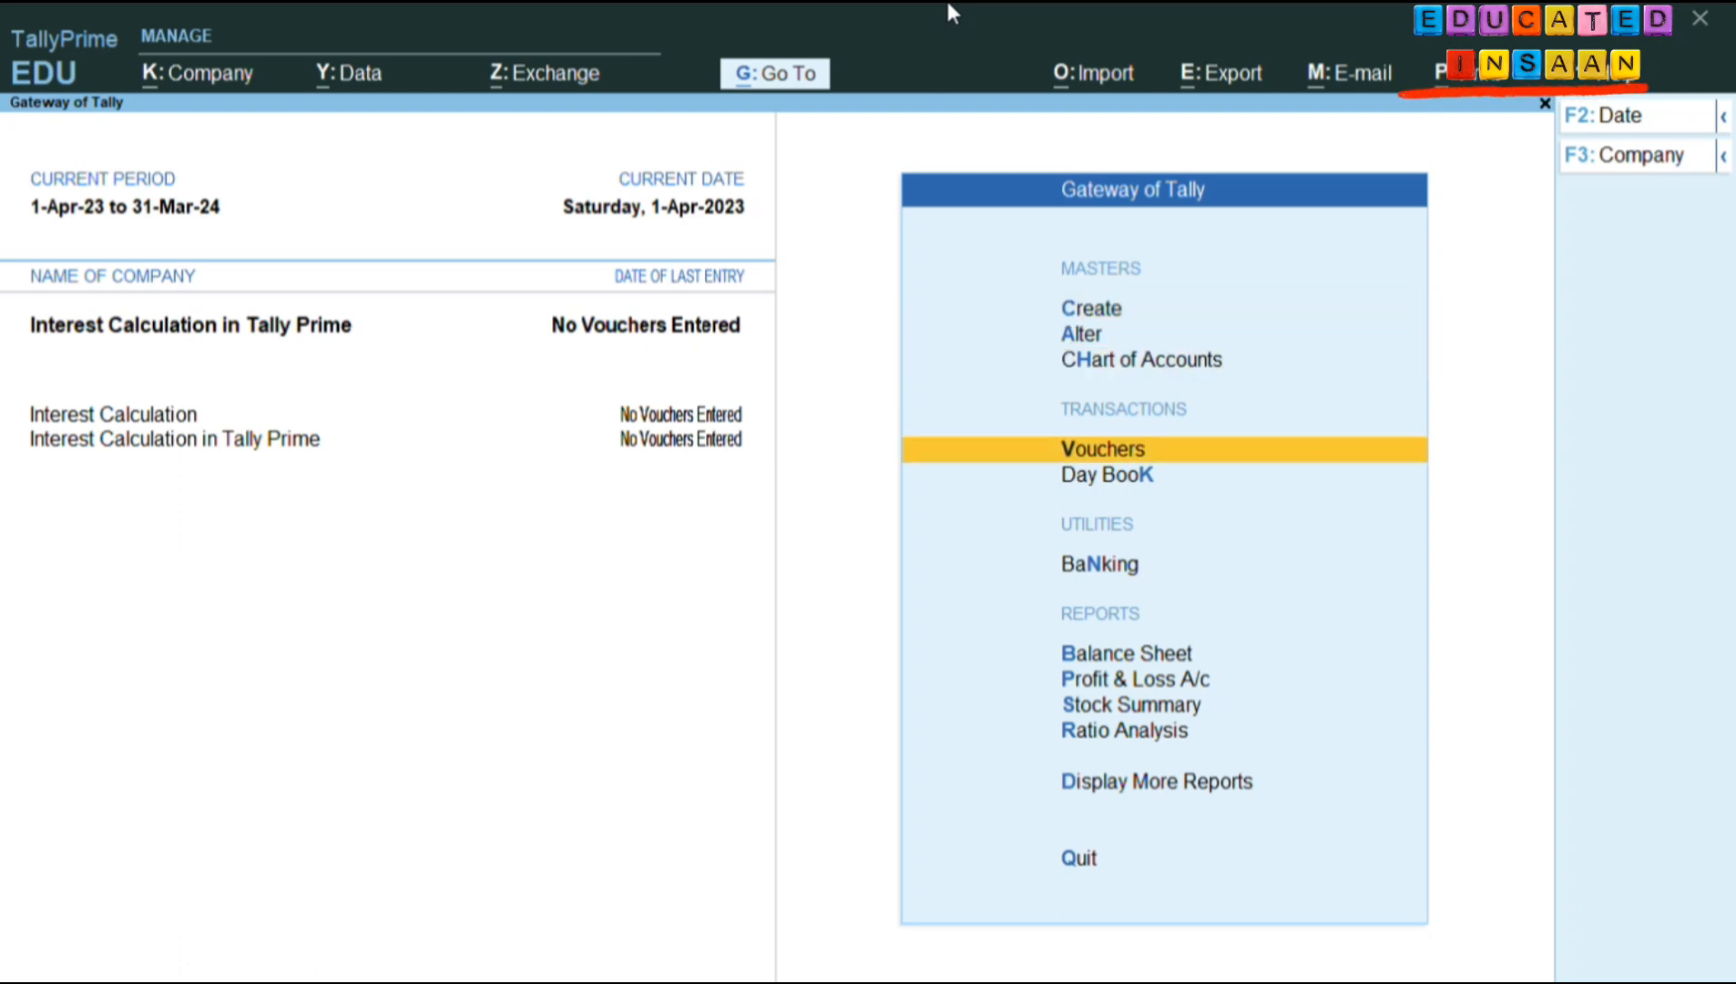
key("Return")
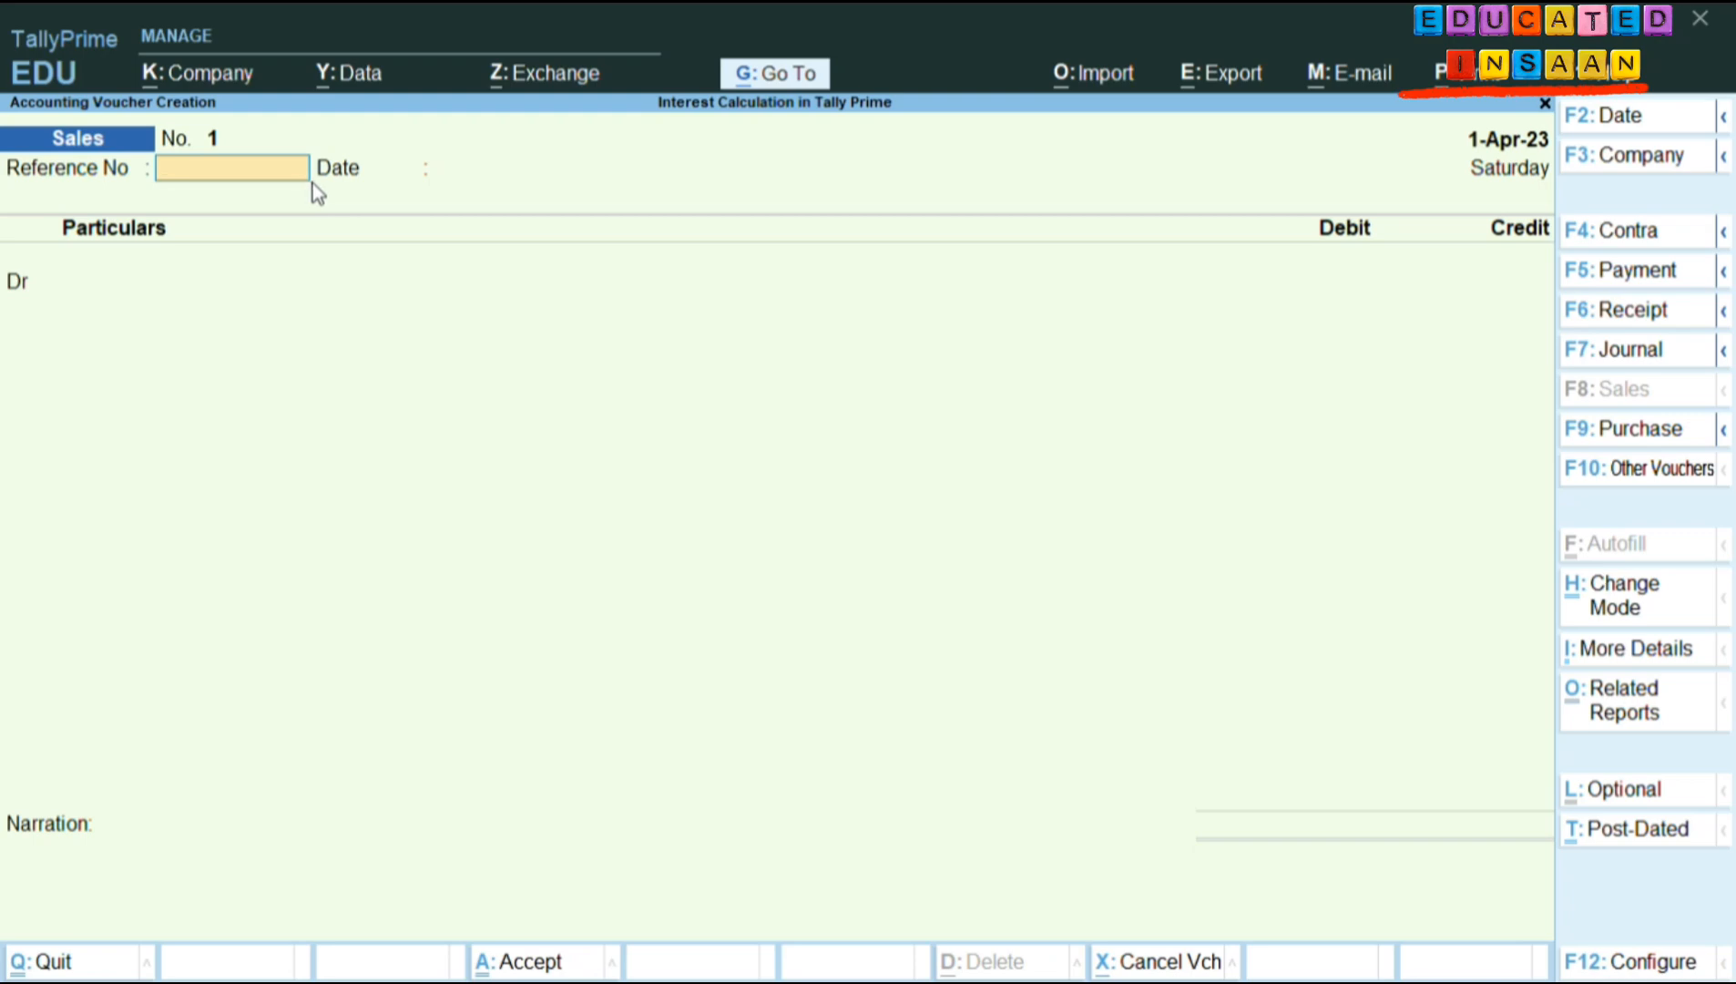
Enter SH/Sales/01 as the sales voucher's reference number with the reference date 1-Apr-23.
type("SH/Sales/01")
key("Return")
key("Return")
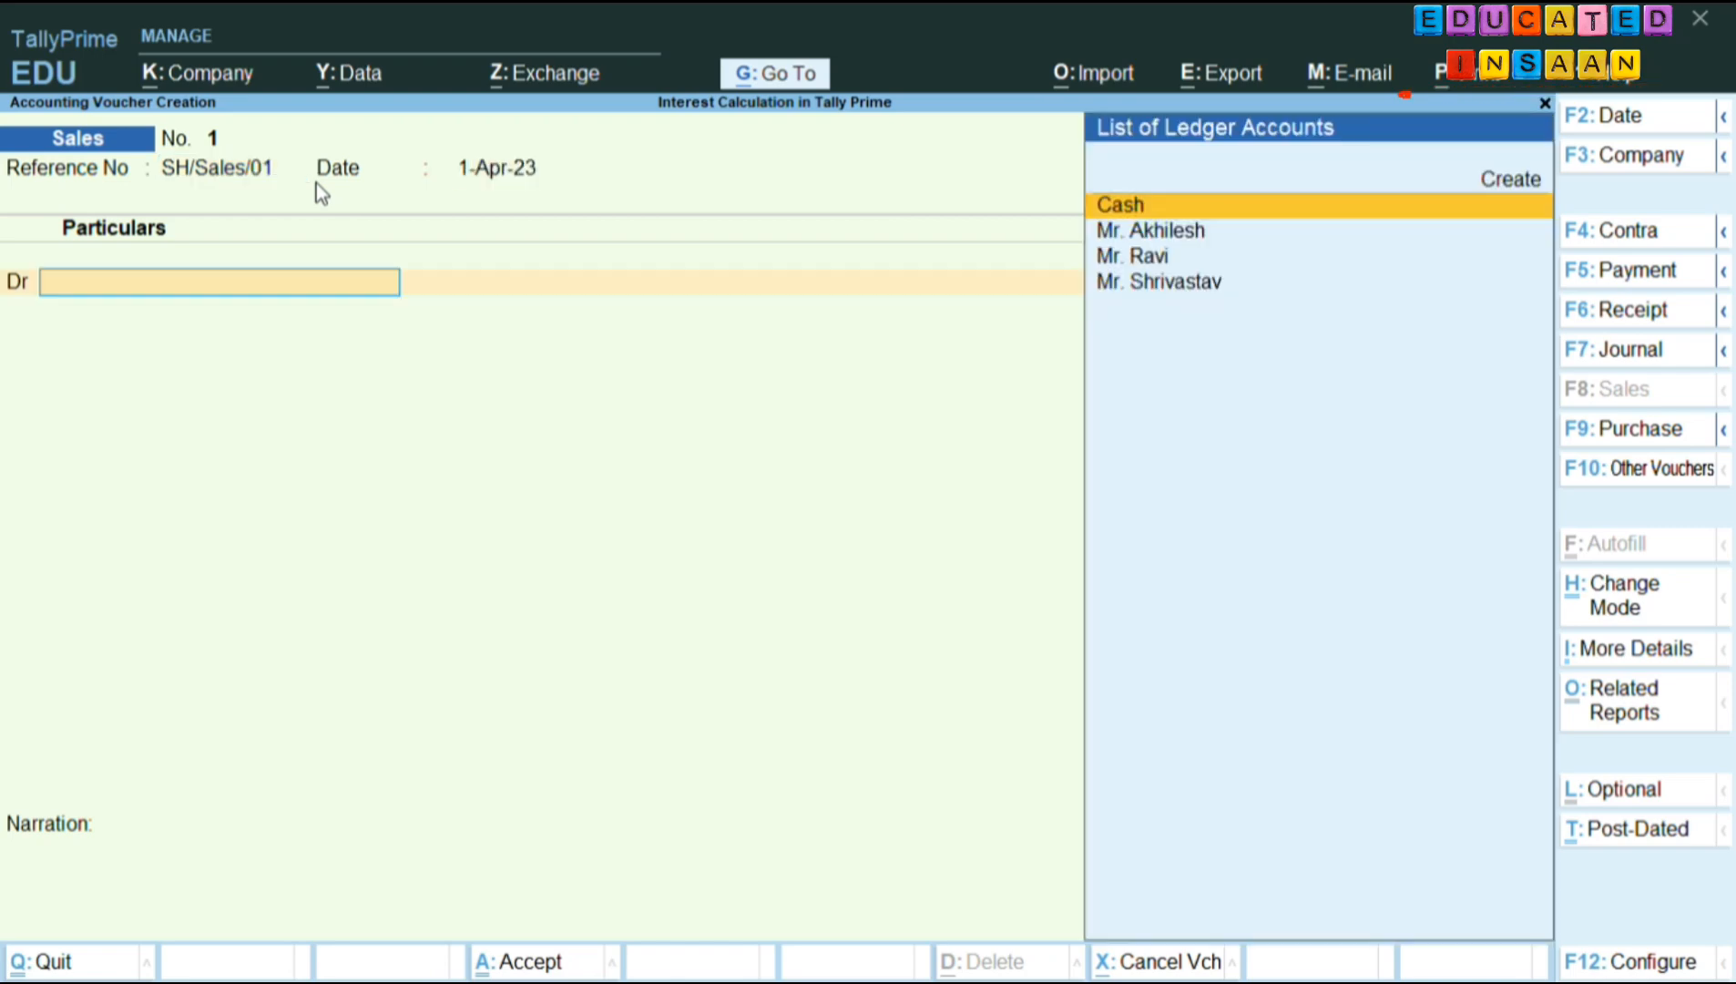
Debit the second customer's ledger with 25000 in the sales voucher, leaving the dispatch details blank.
key("Down")
key("Down")
key("Down")
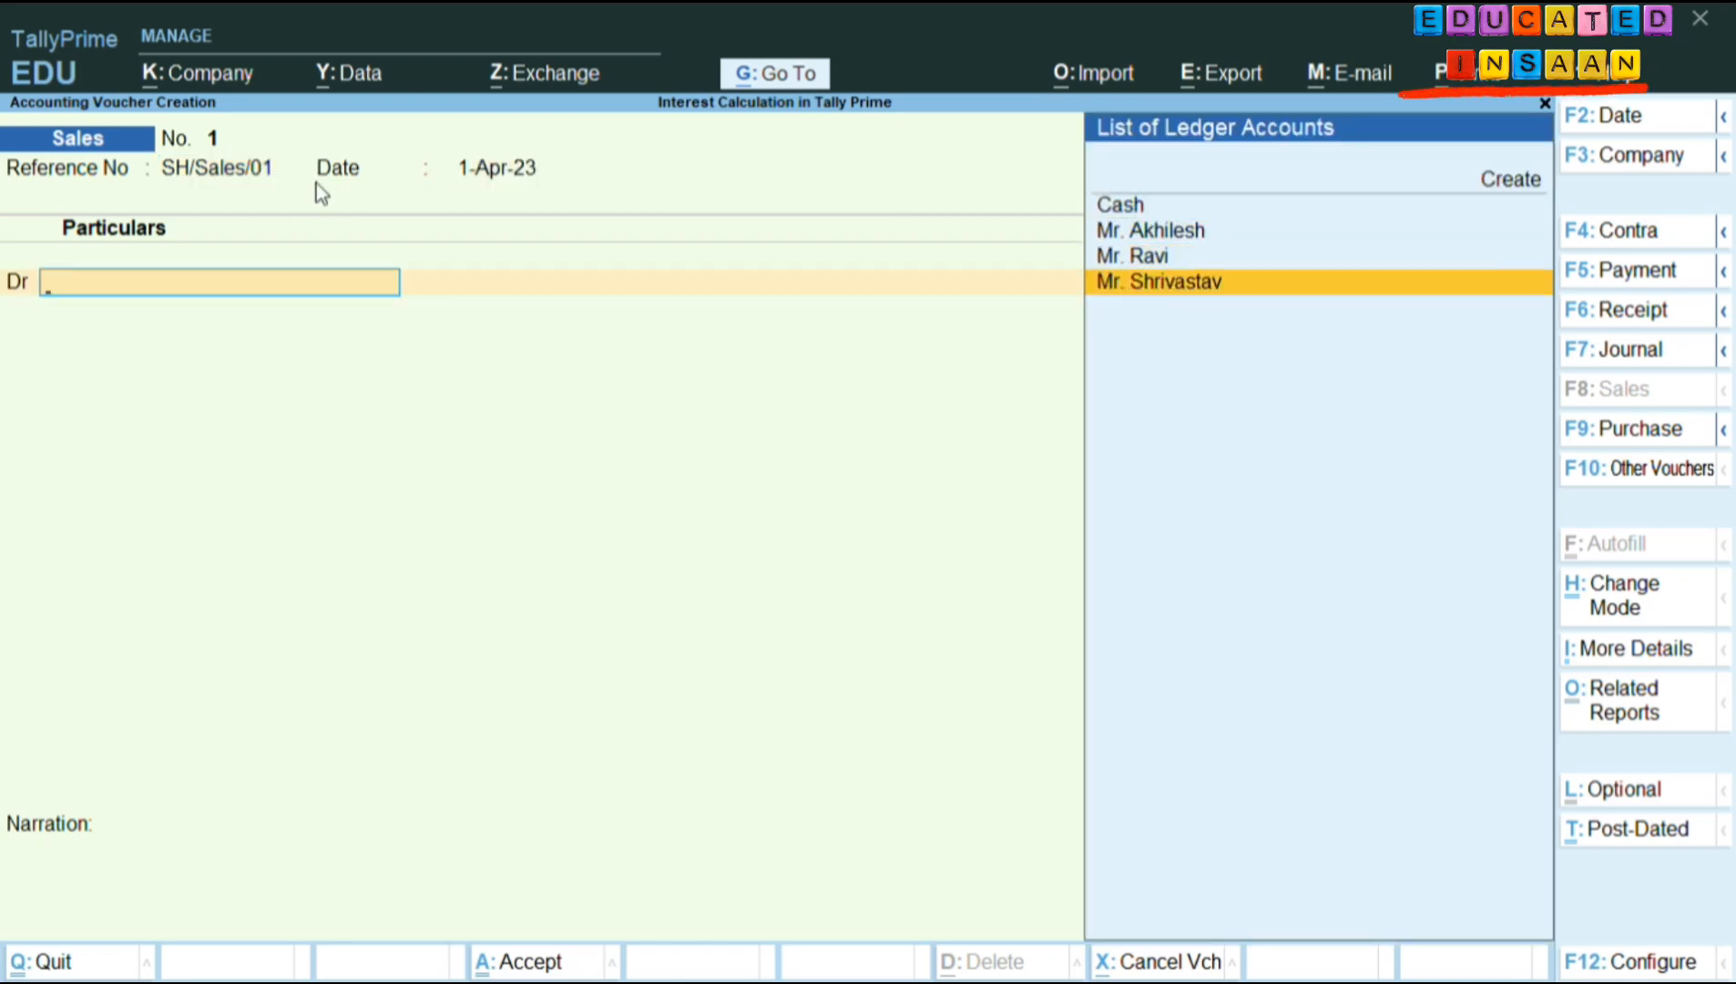
key("Return")
key("Return")
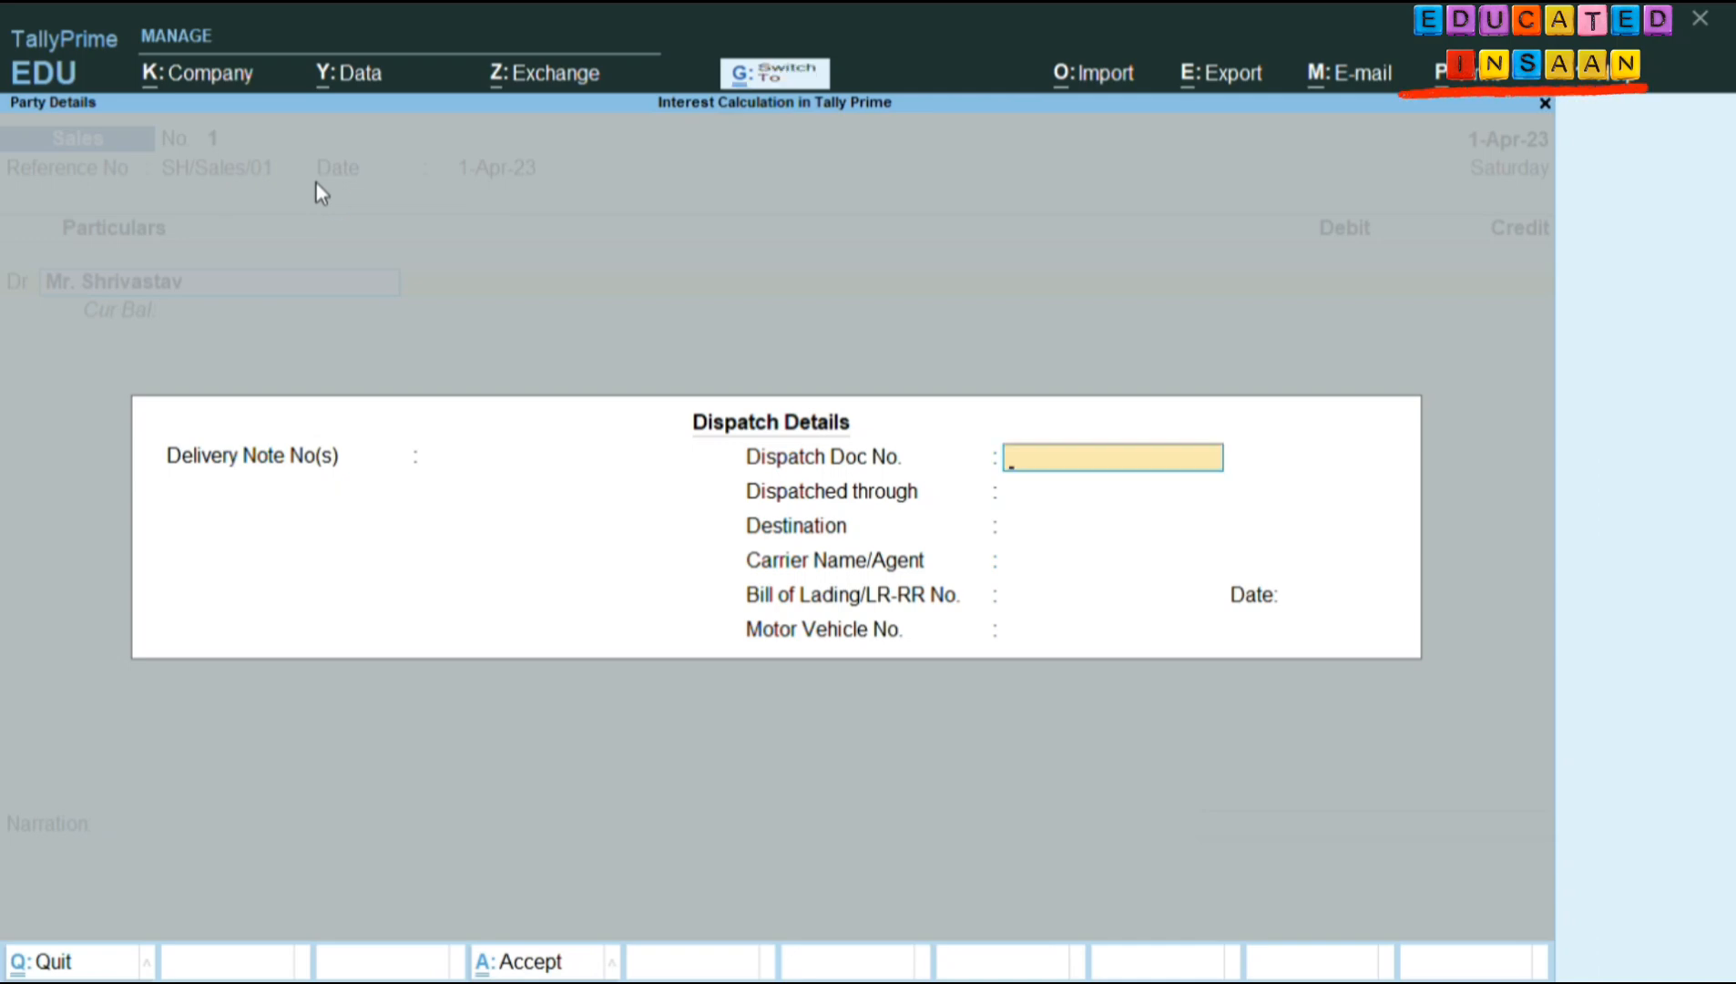
key("ctrl+a")
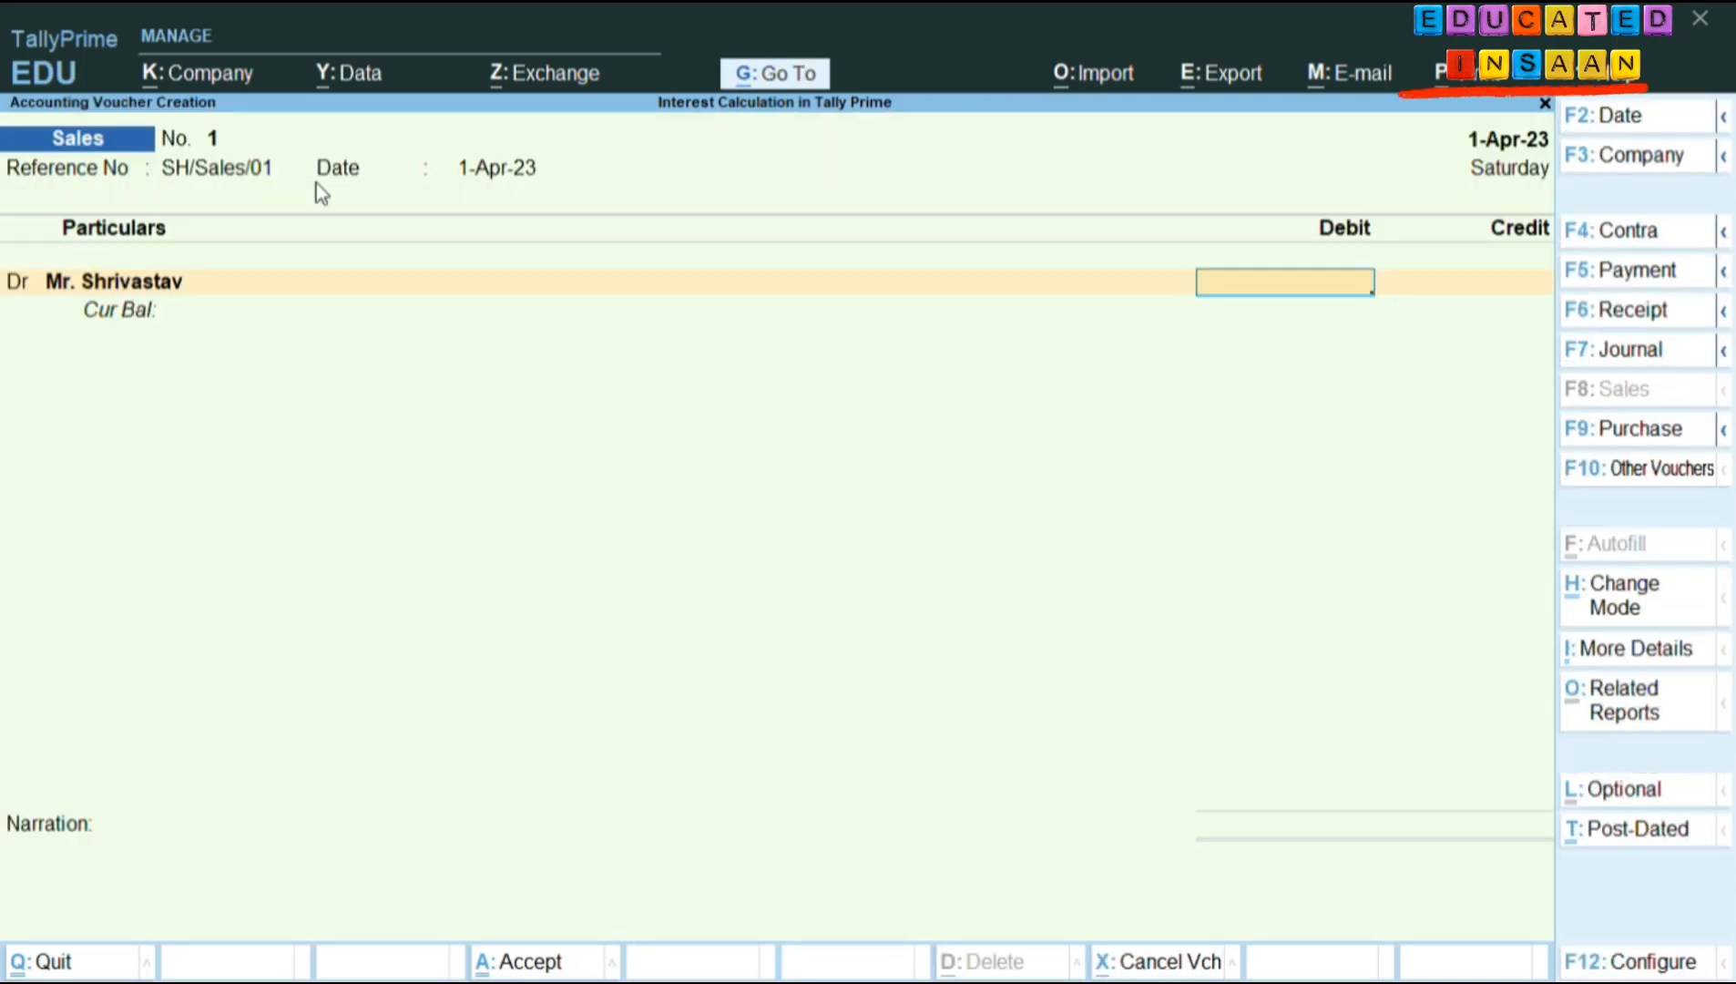
type("25000")
key("Return")
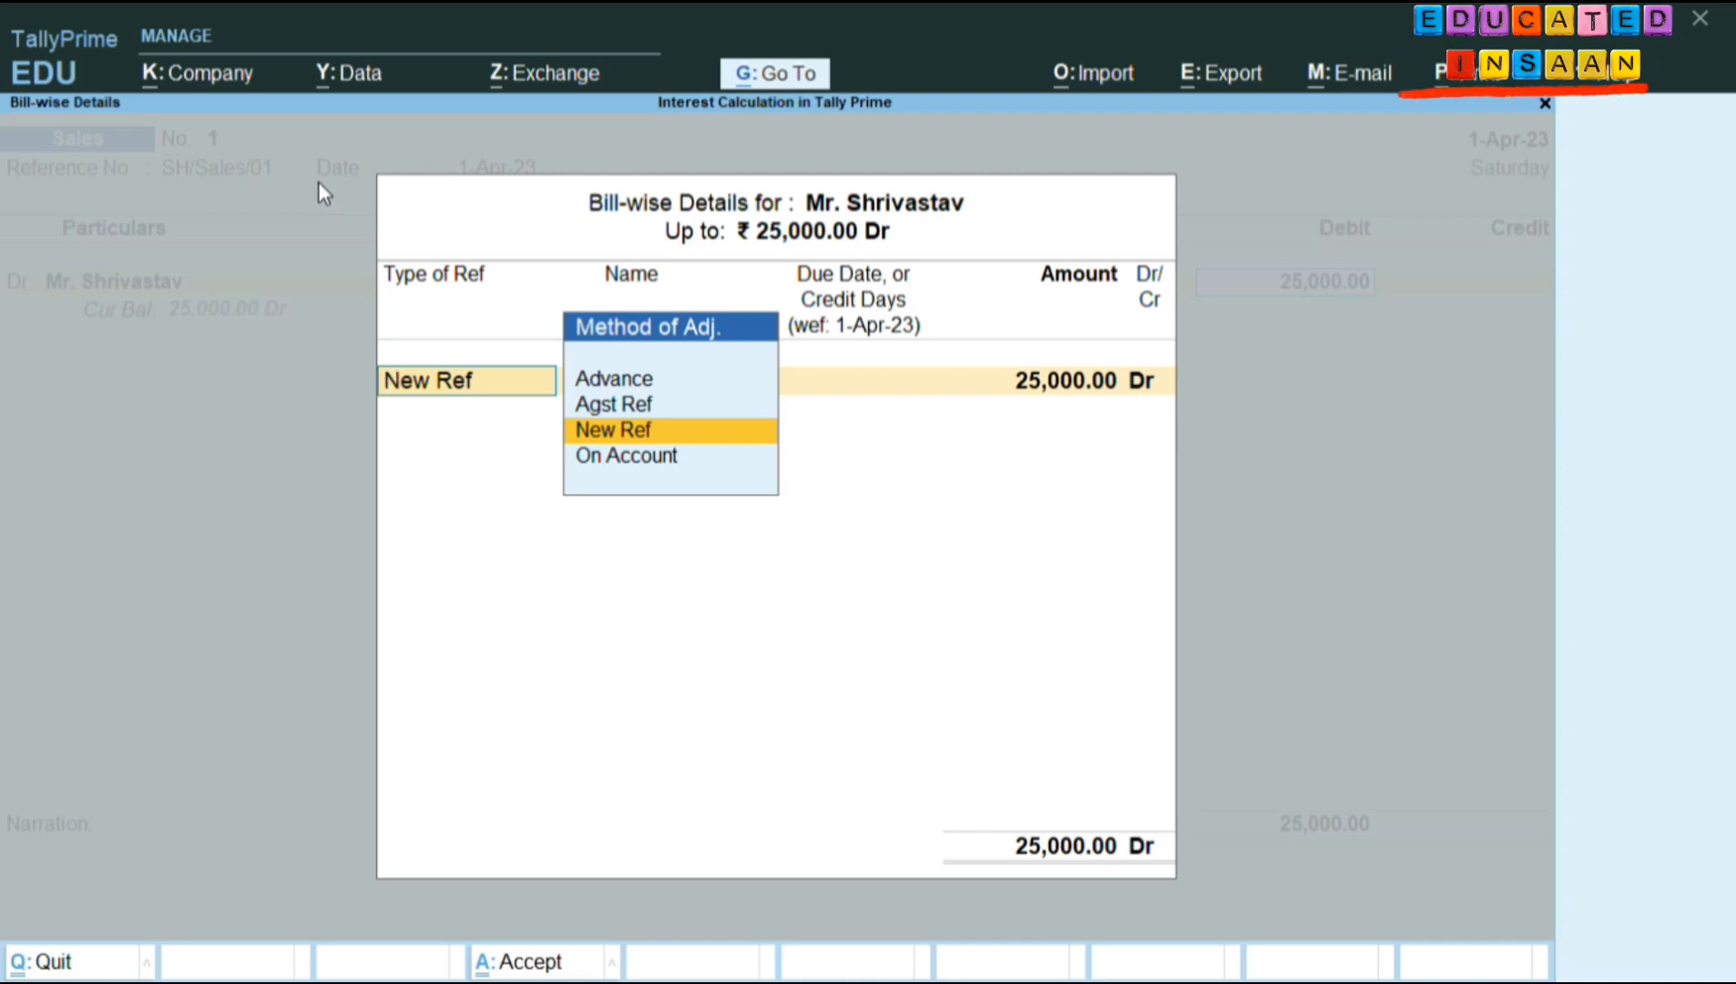
Record the bill-wise details as New Ref 1 with 28 credit days for the full 25,000 debit.
key("Return")
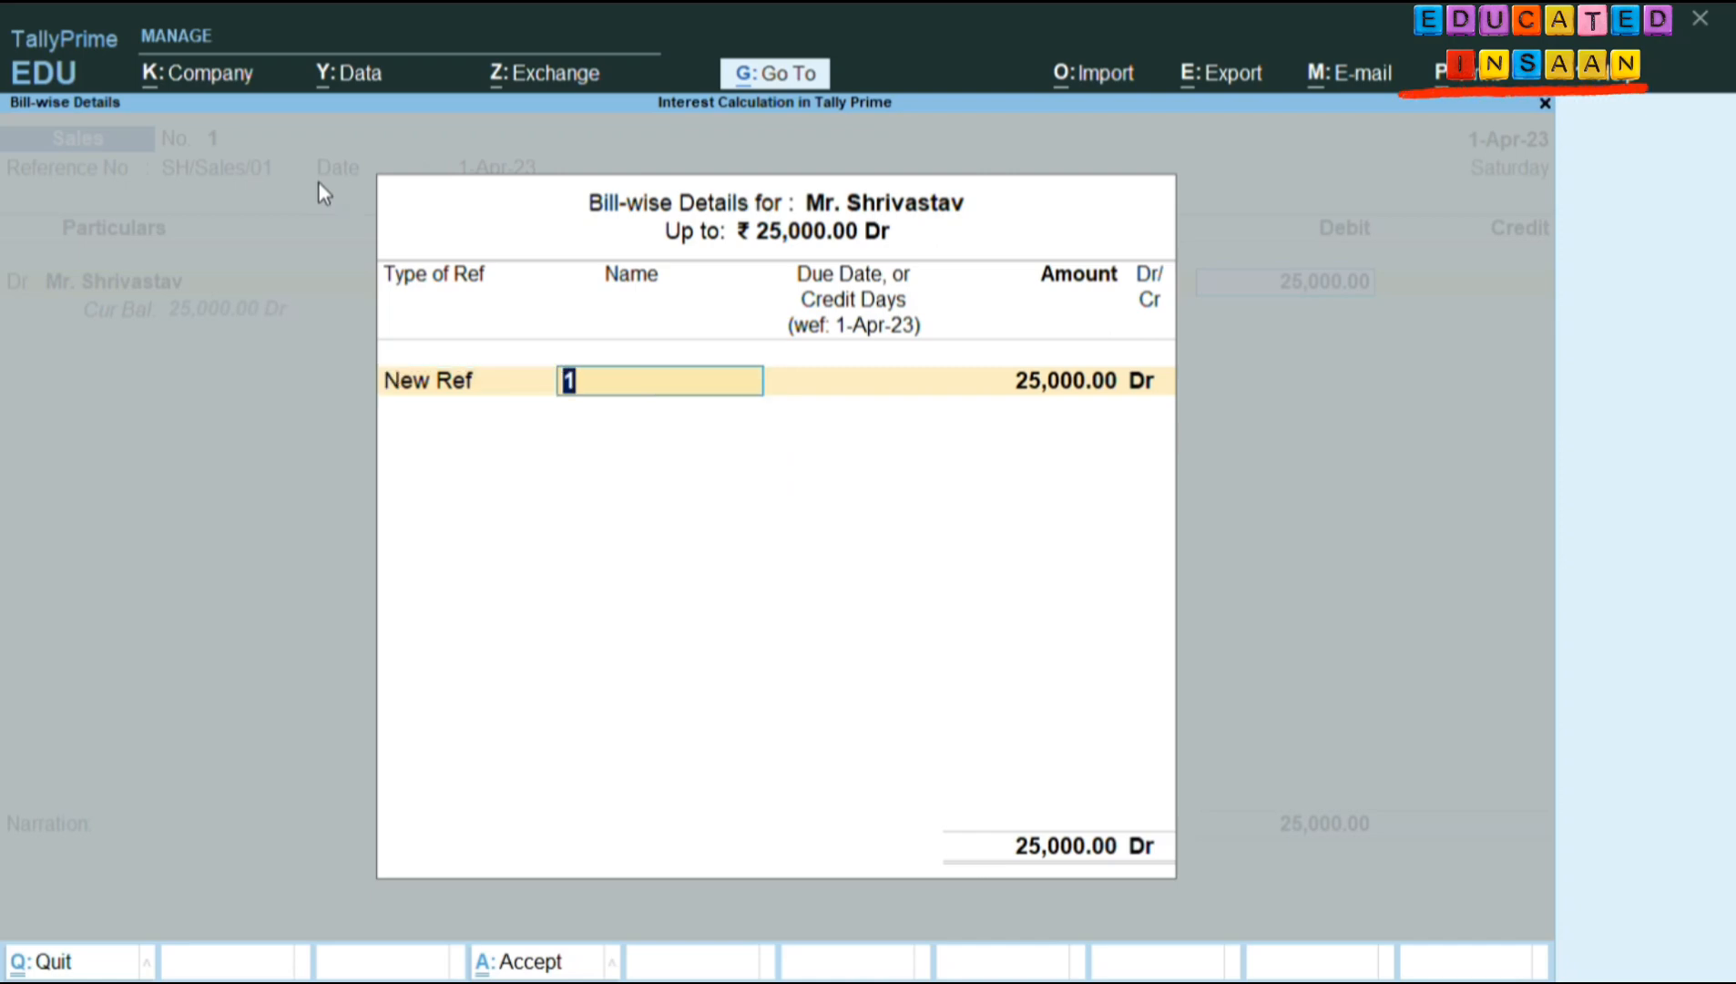
key("Return")
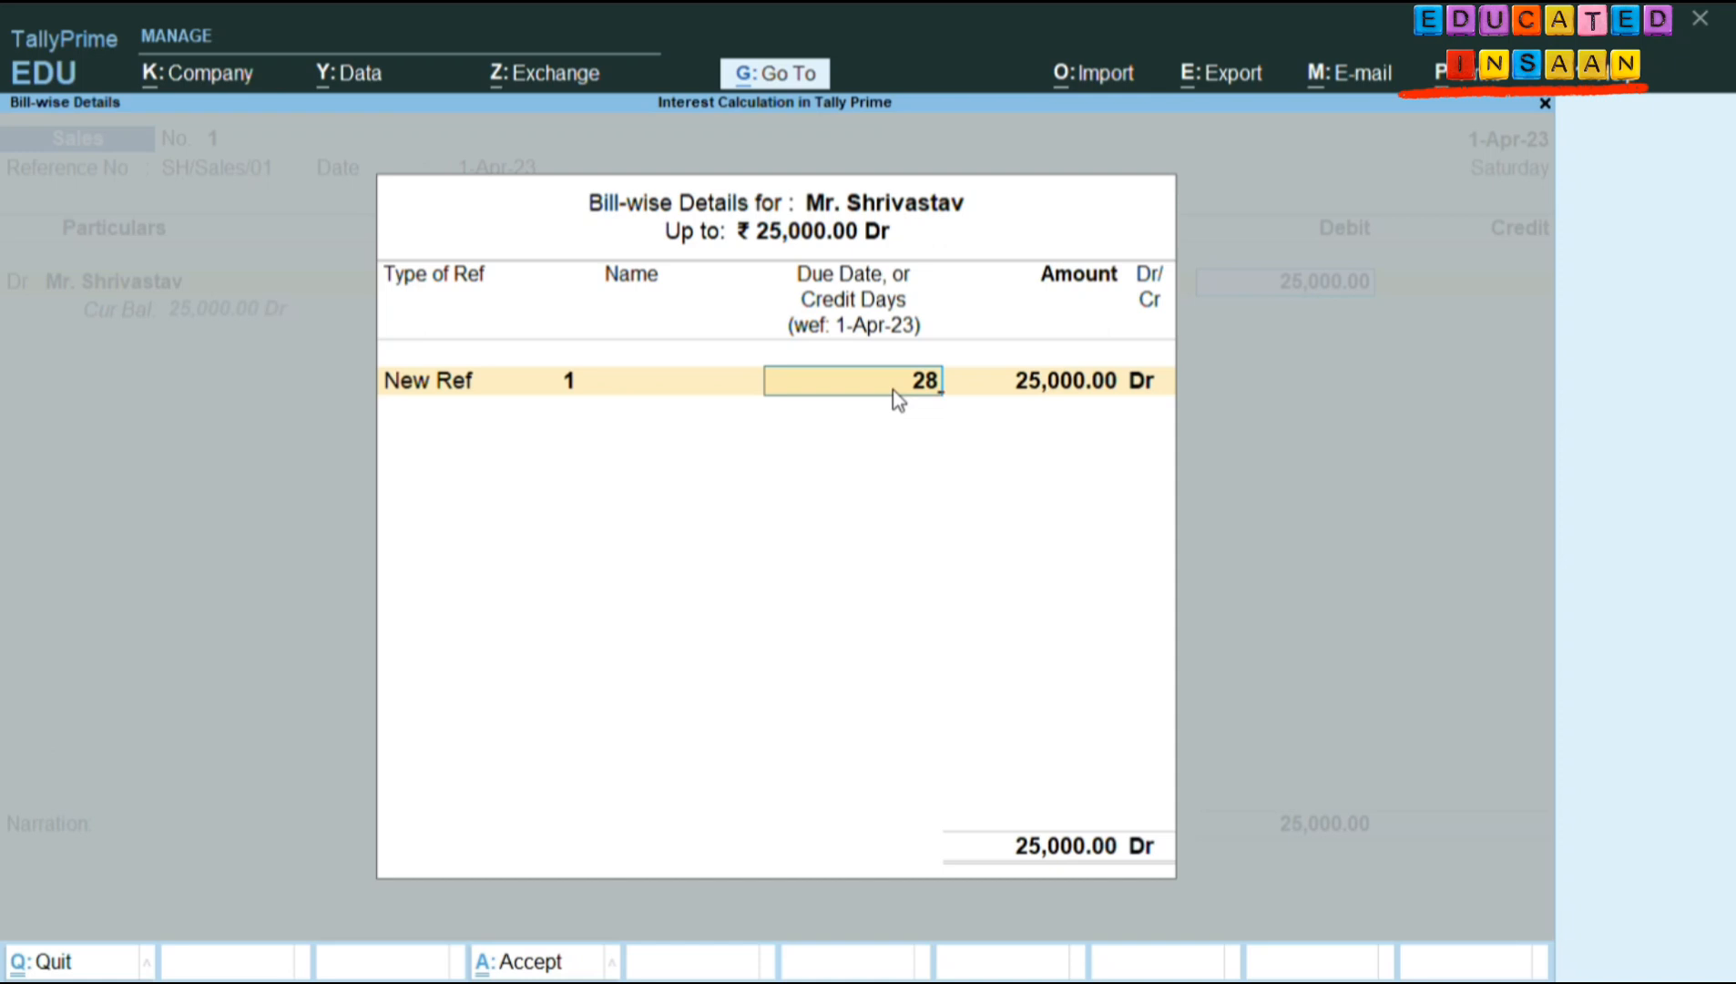
key("Return")
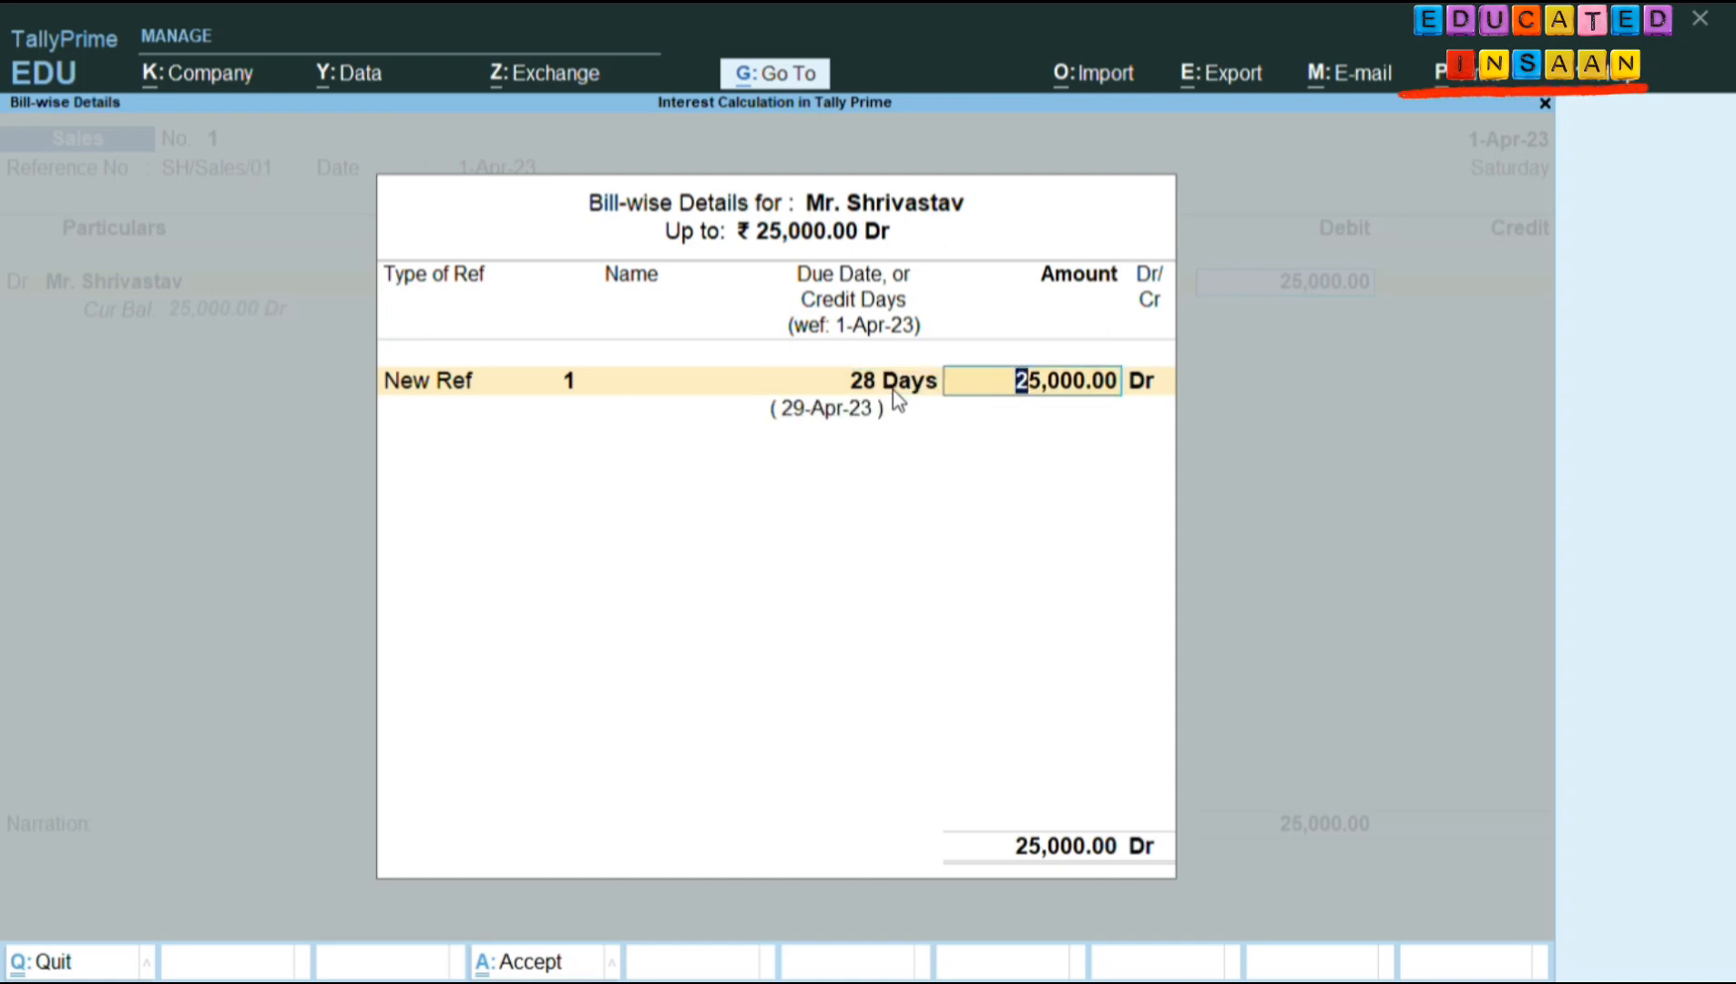
key("Return")
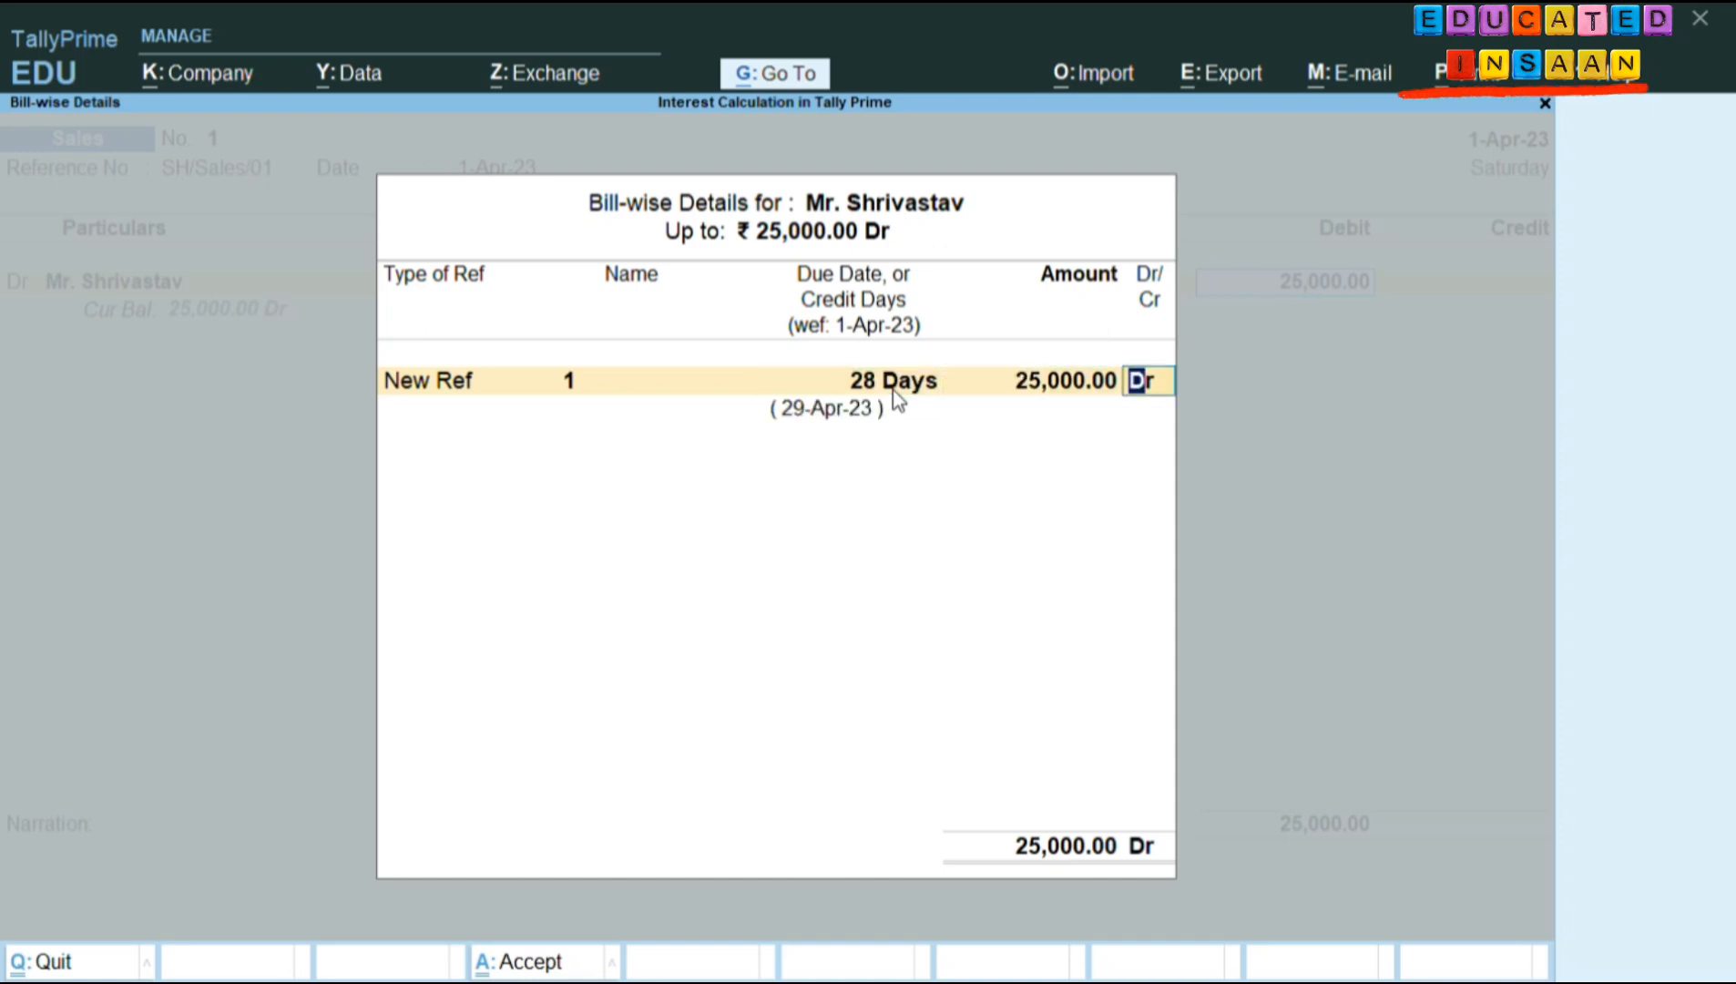
key("Return")
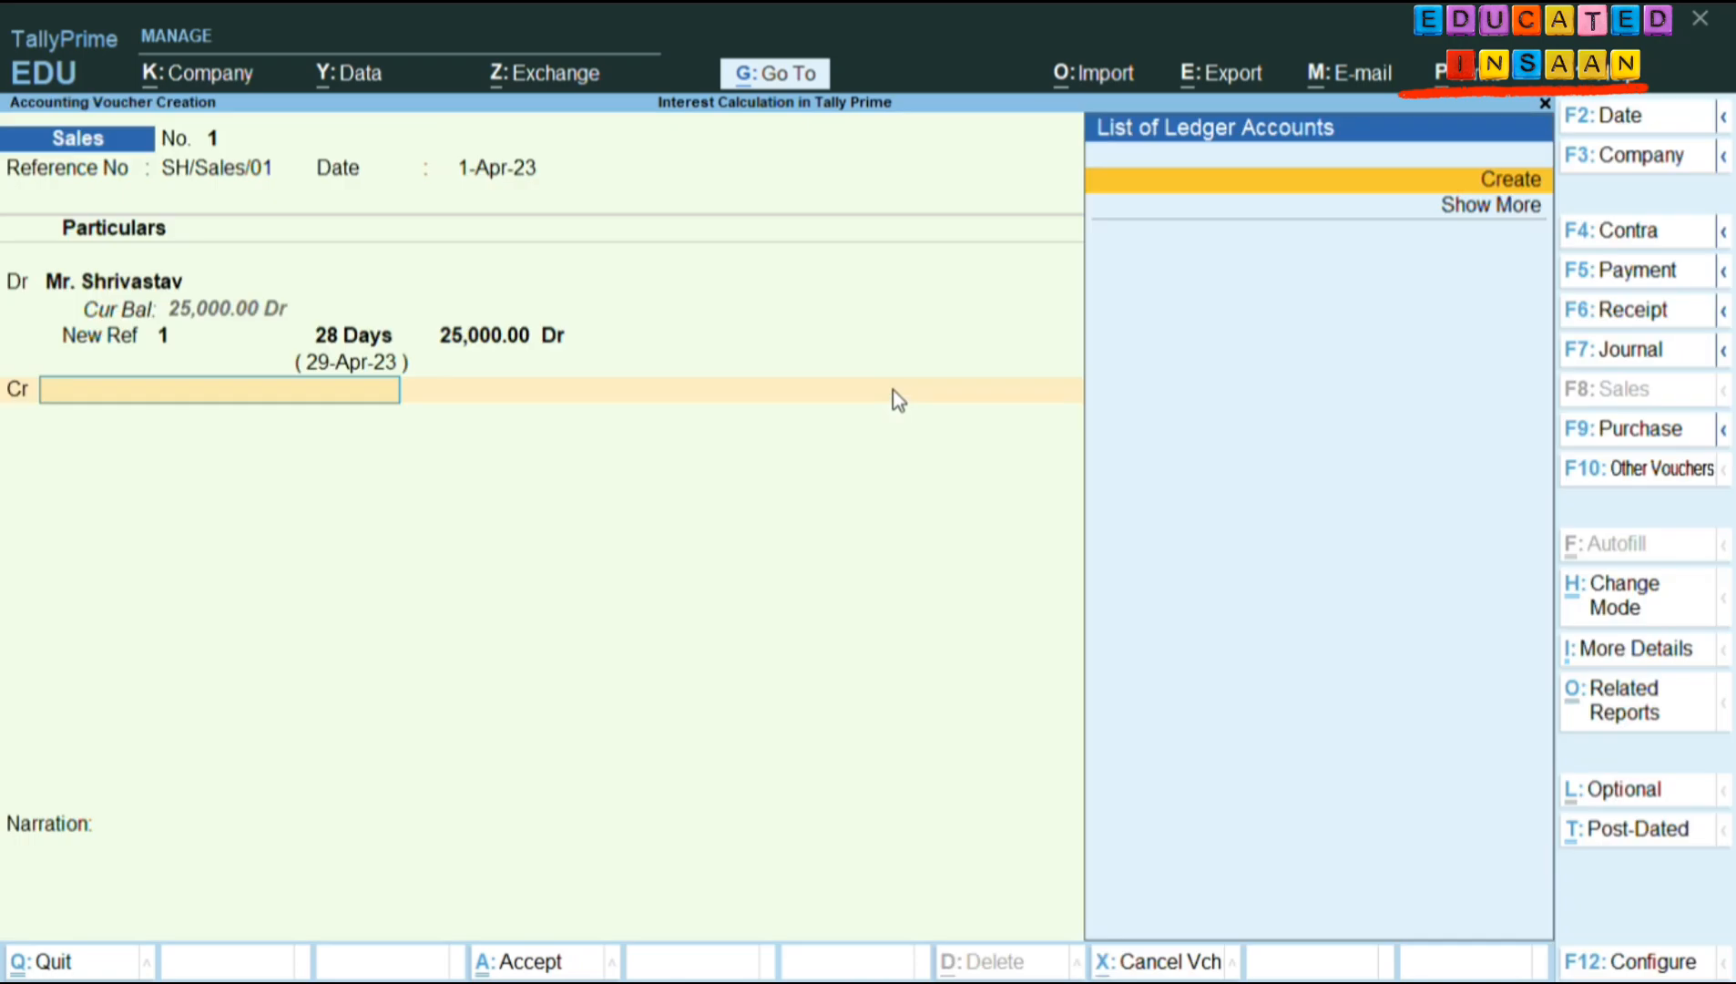
Create a Sales ledger under the Sales Accounts group for the voucher's credit entry.
key("Return")
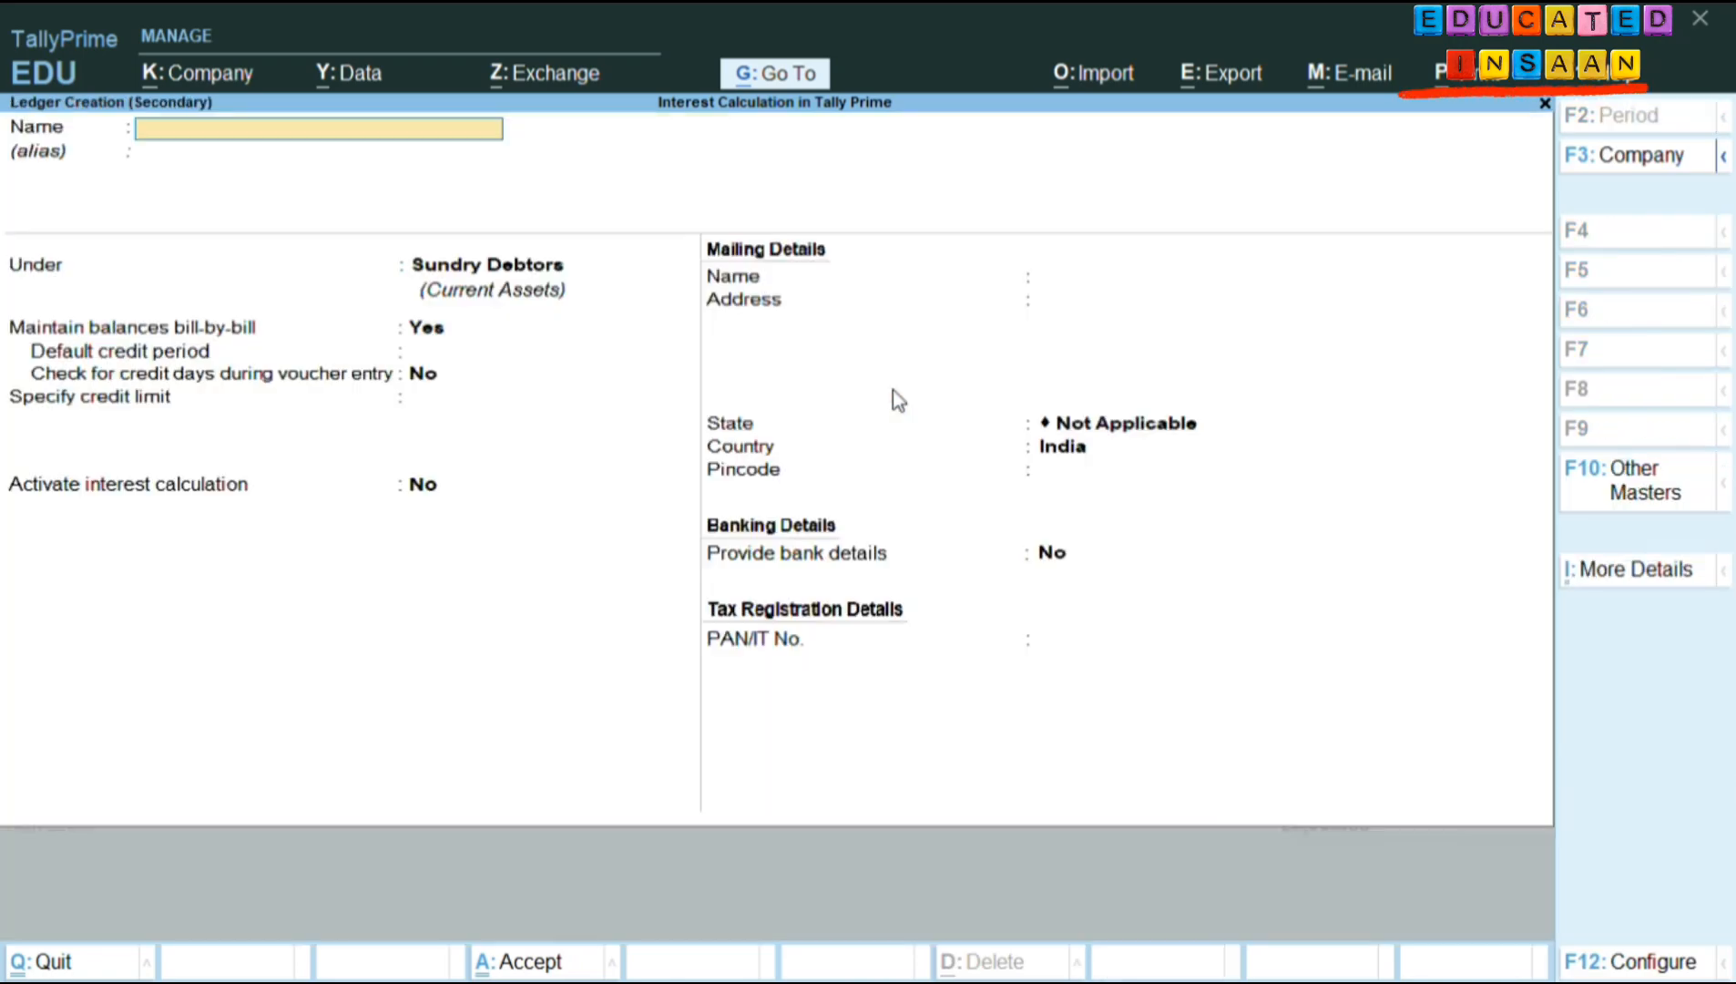
type("Sales")
key("Return")
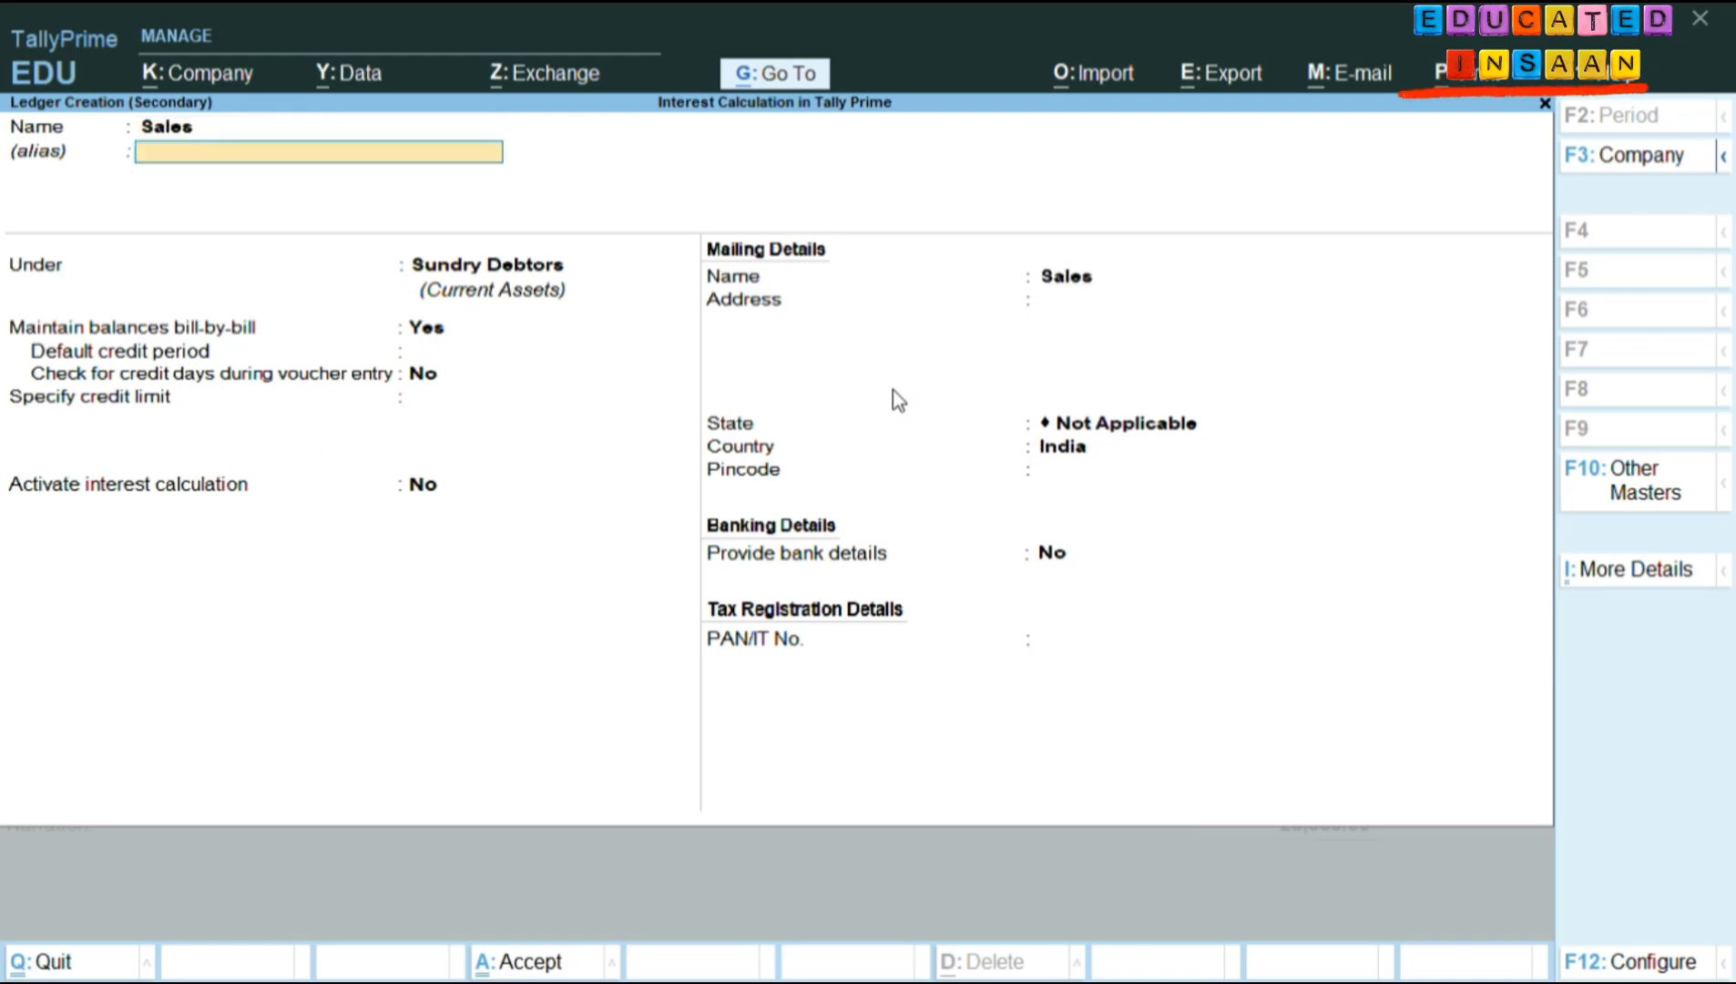
key("Return")
type("Sal")
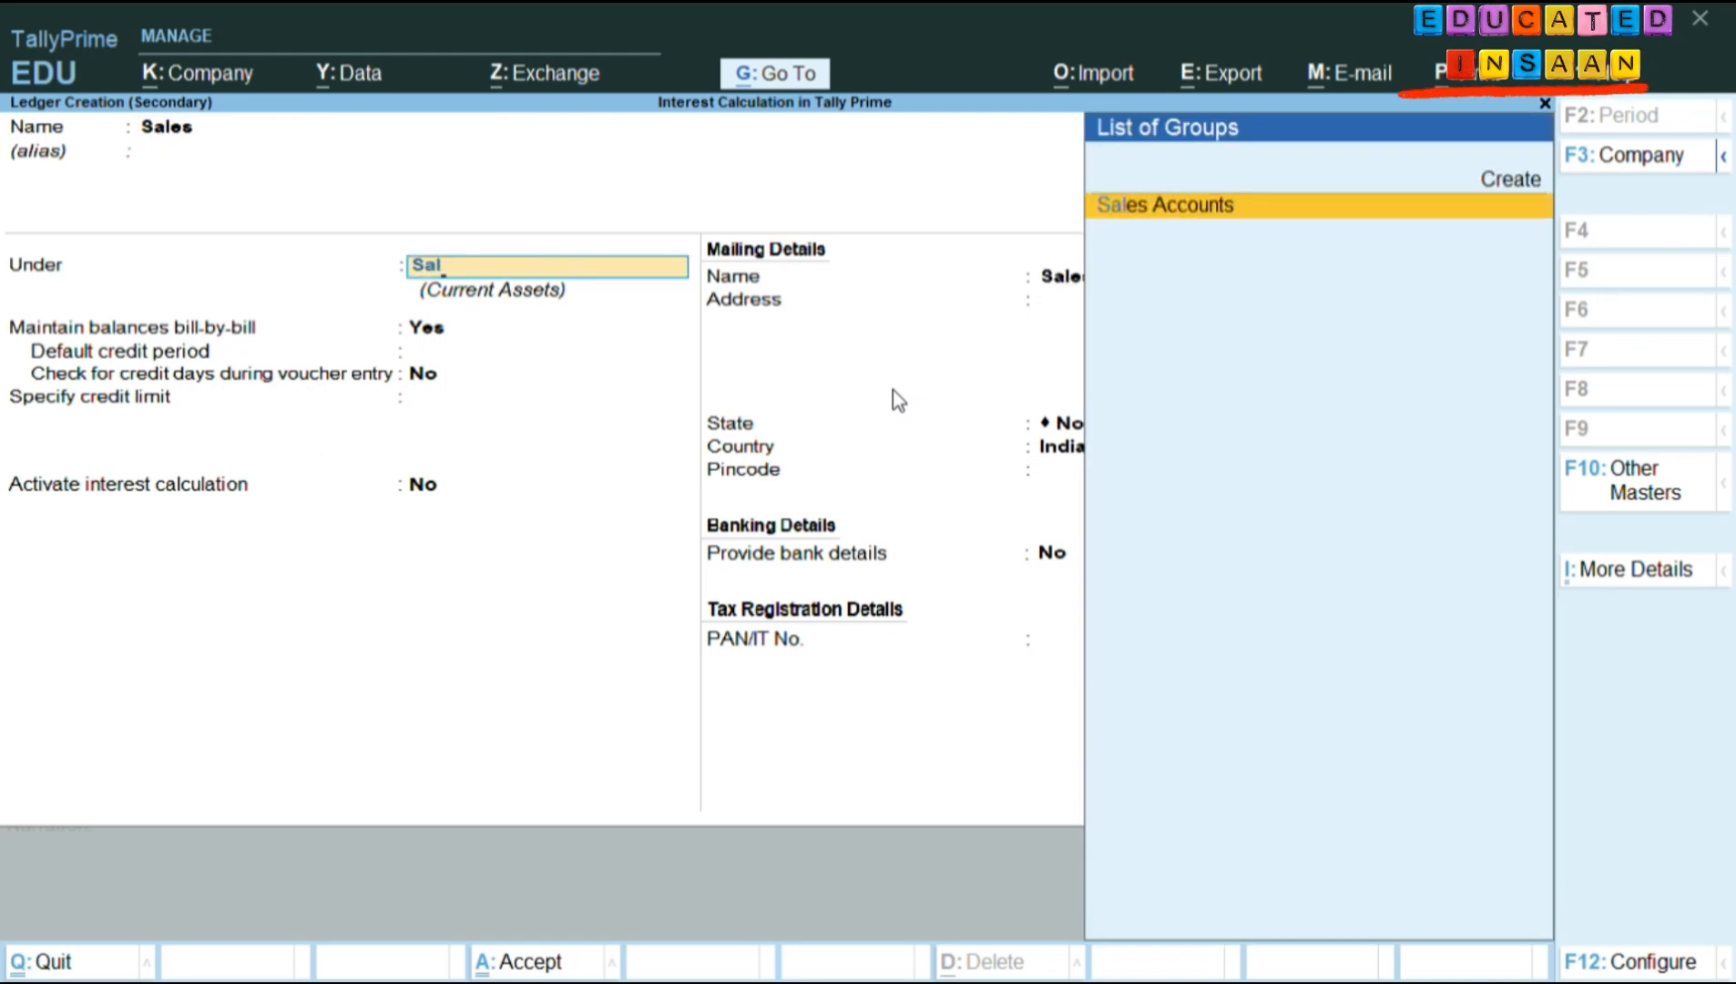
key("Return")
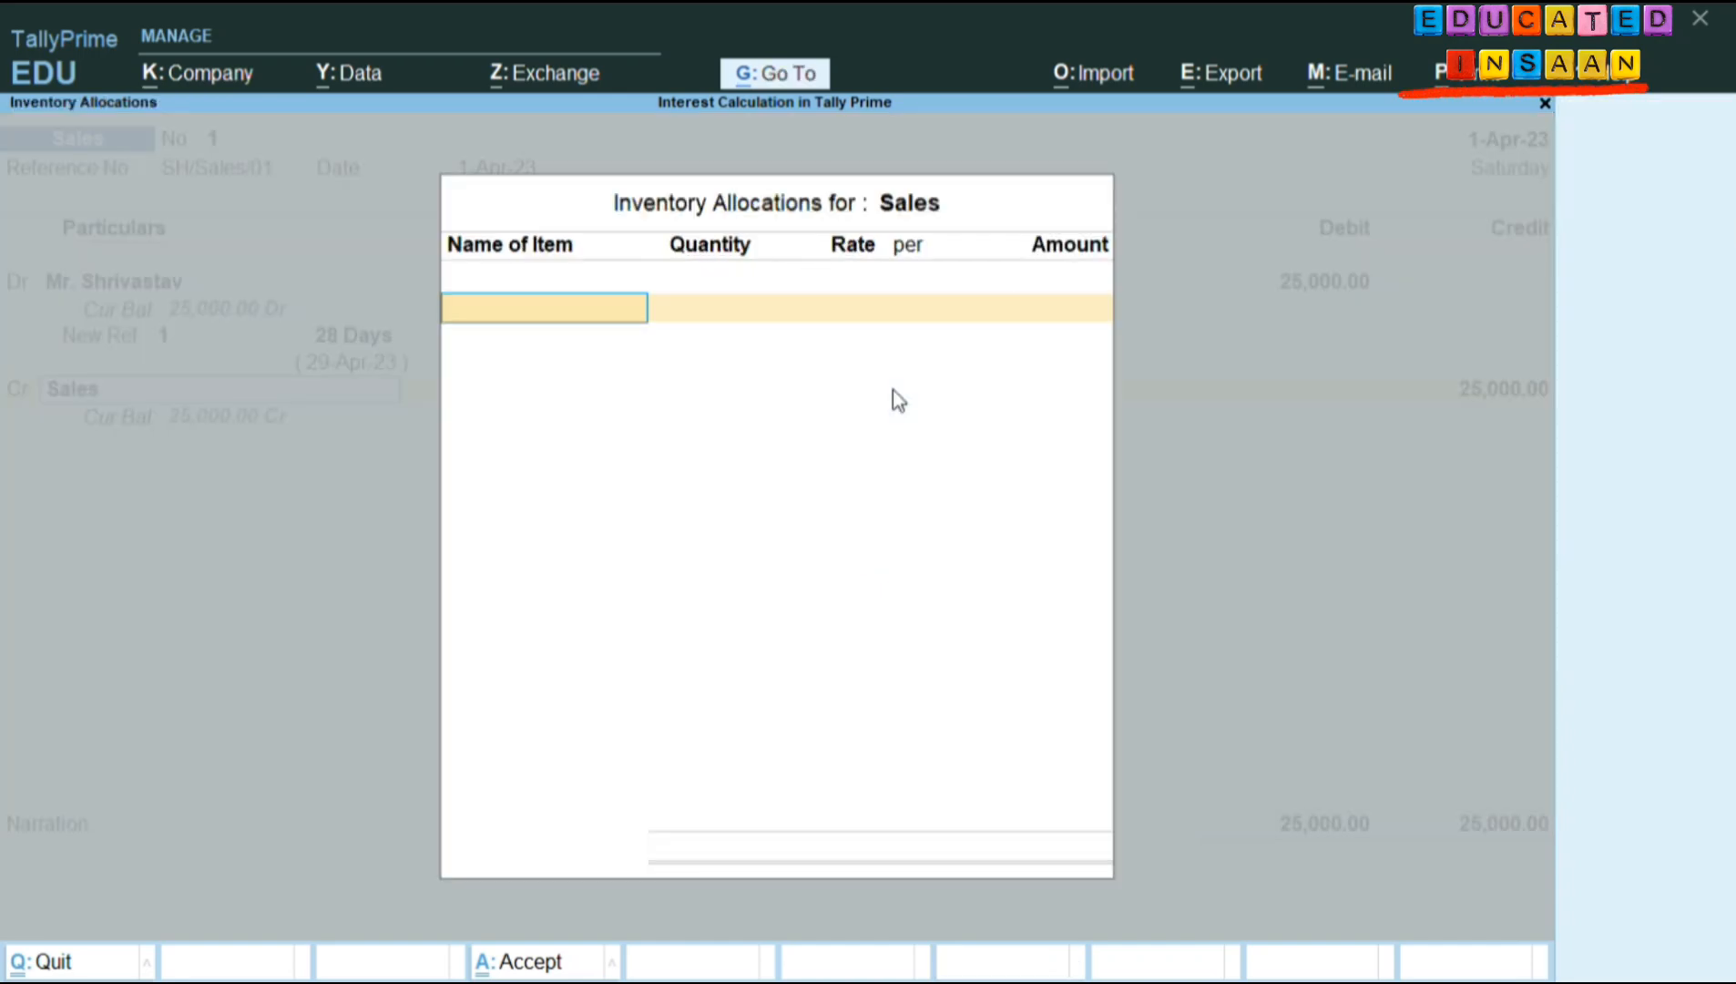
Leave the Sales inventory allocations blank and save the SH/Sales/01 voucher with its 25,000 credit to Sales.
key("Escape")
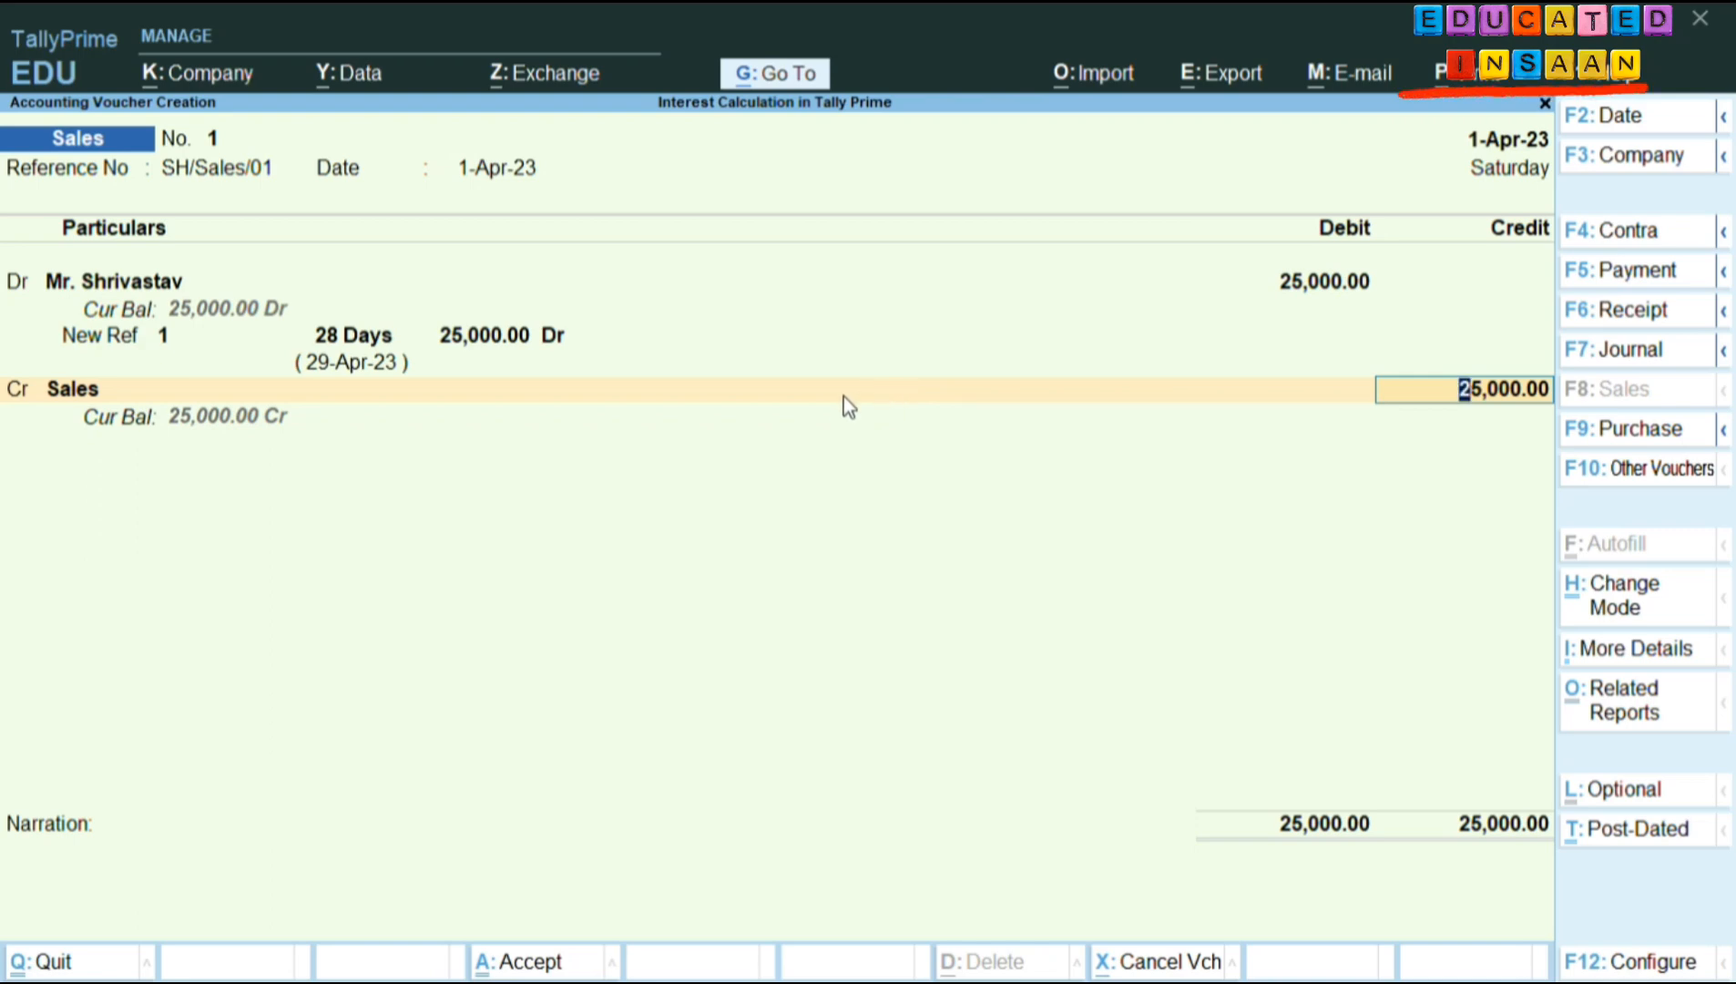
key("ctrl")
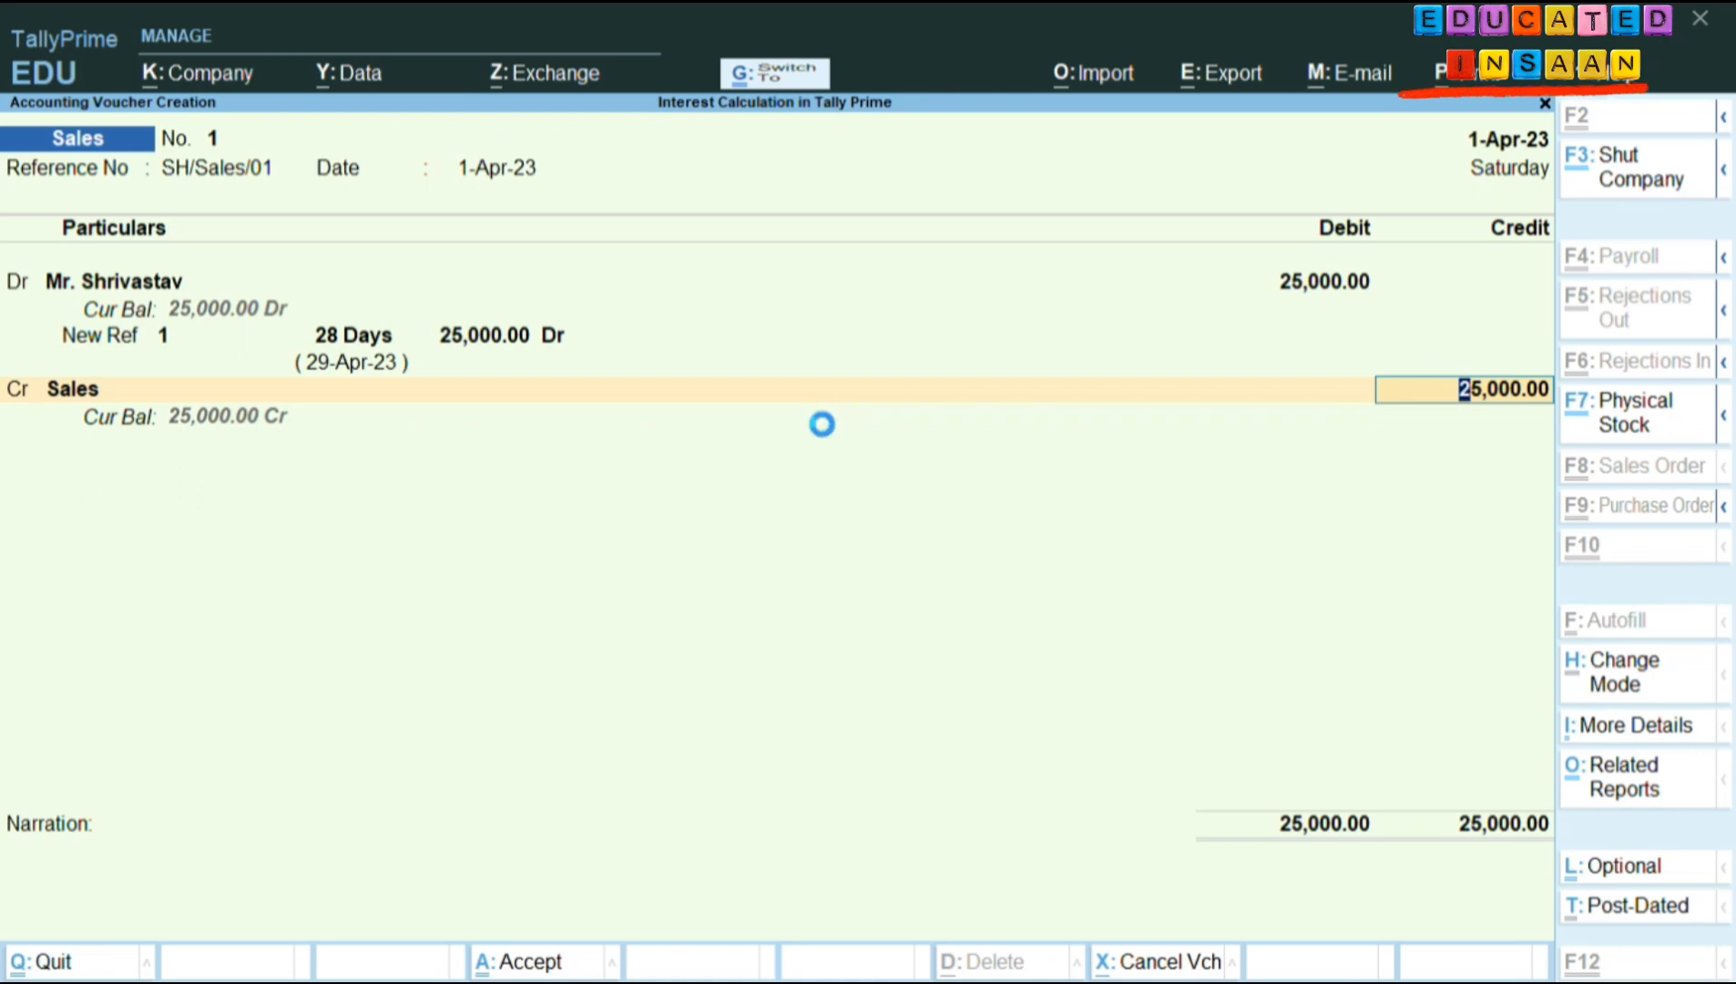
key("ctrl+a")
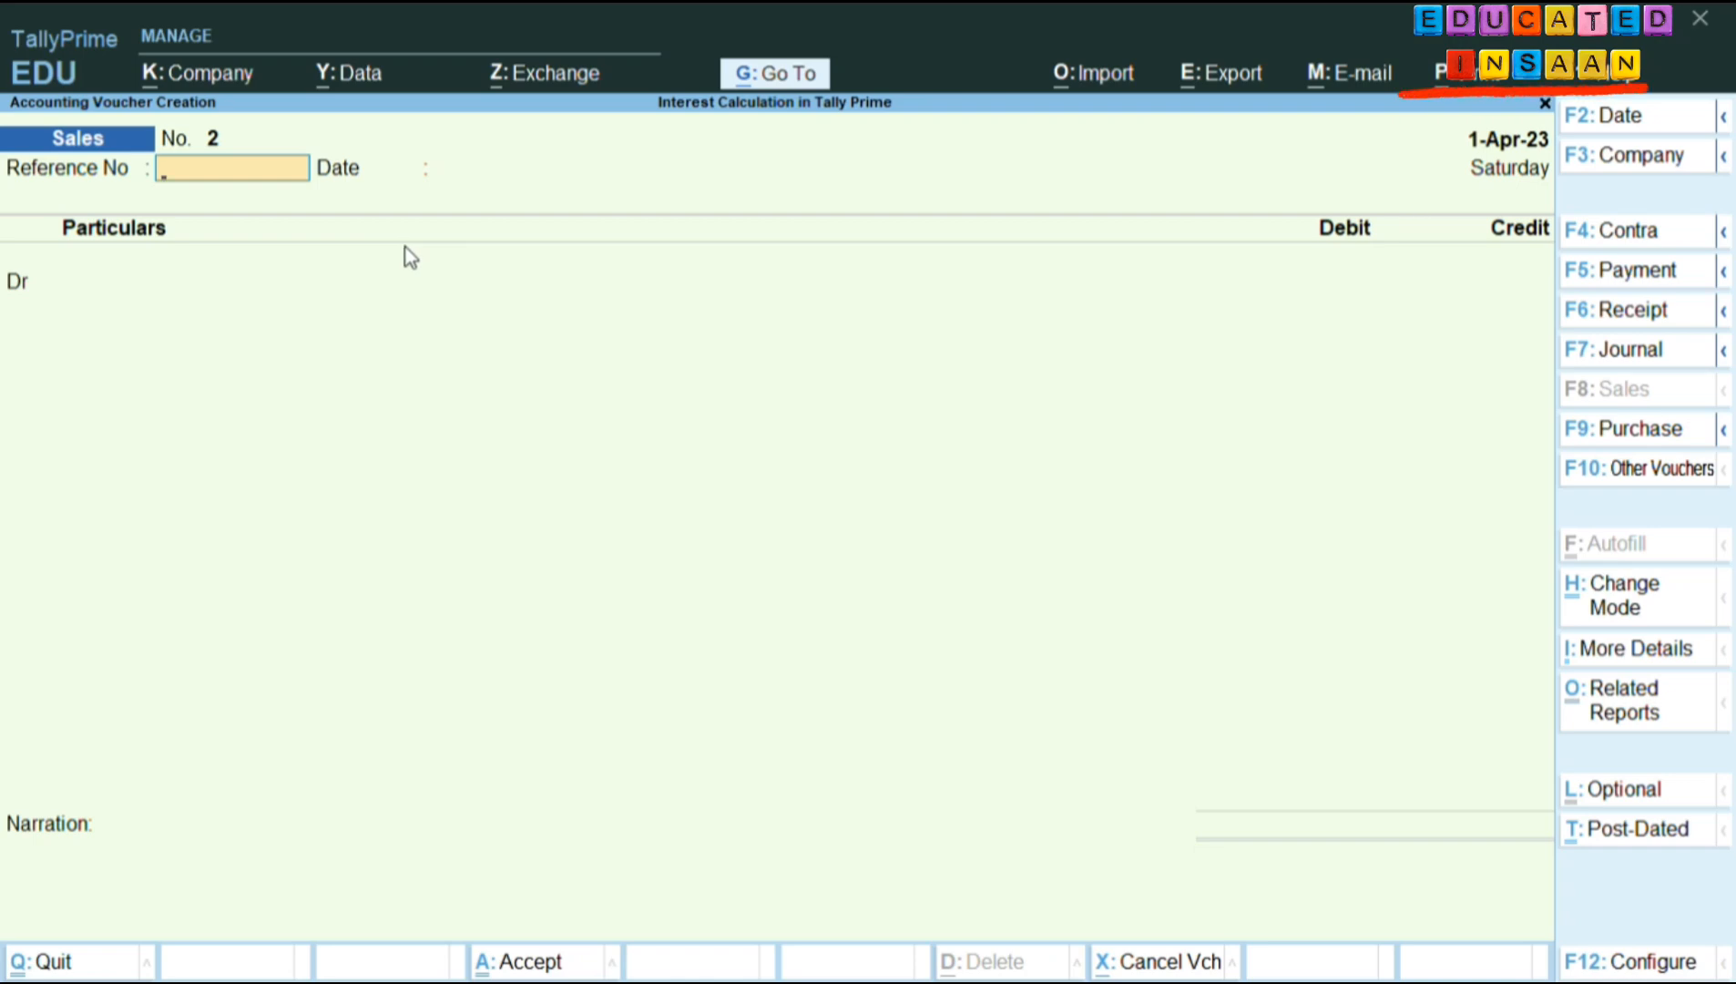
Enter AK/Sale/01 as the new sales voucher's reference number, with the reference date 1-Apr-23.
type("AK/Sale/01")
key("Return")
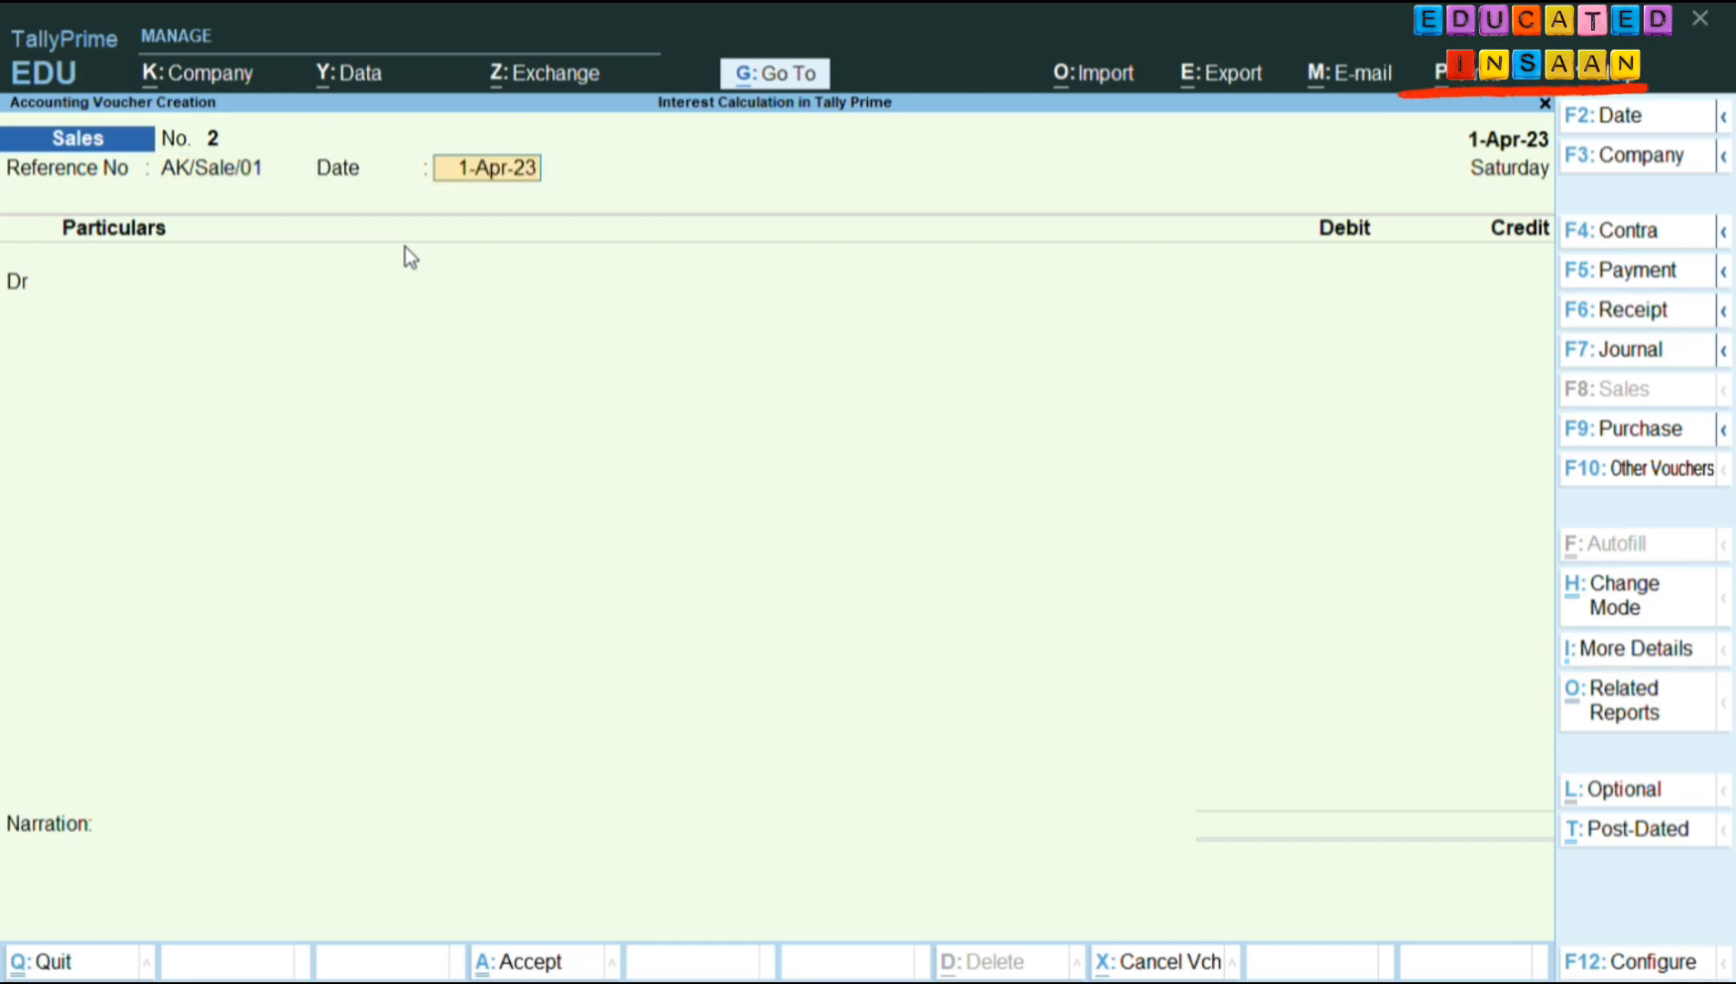
key("Return")
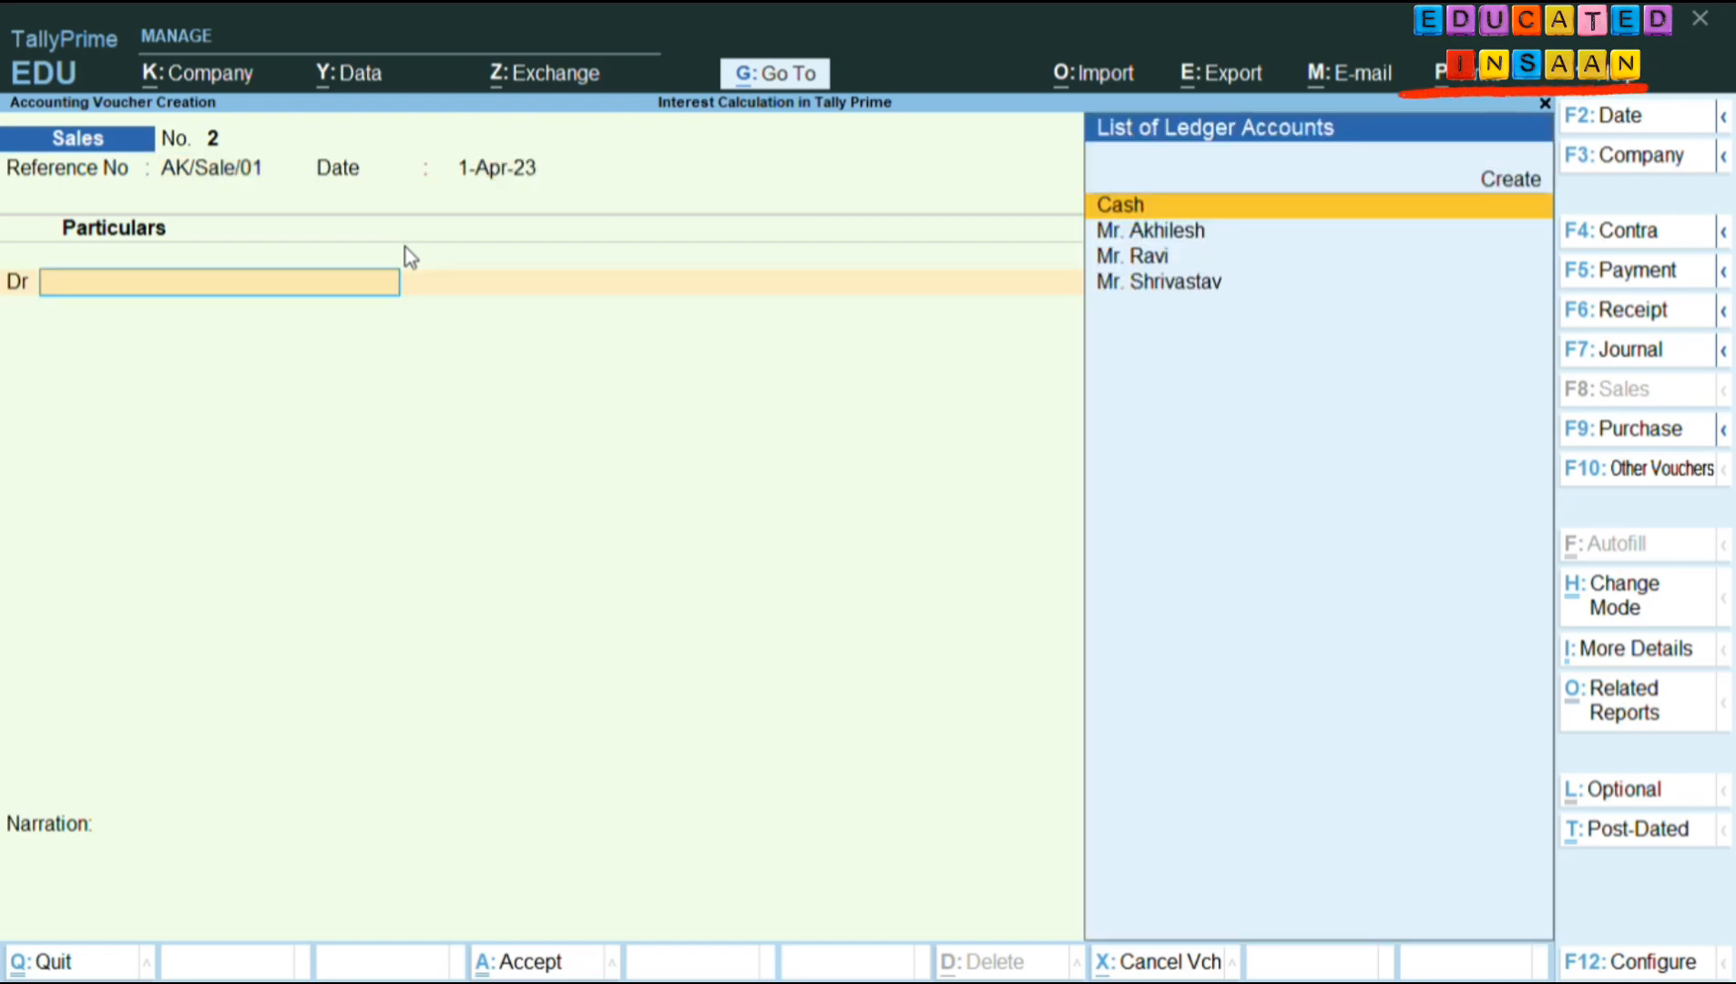
Debit the first listed customer's ledger with 32000, leaving the dispatch details and other party details blank.
key("Down")
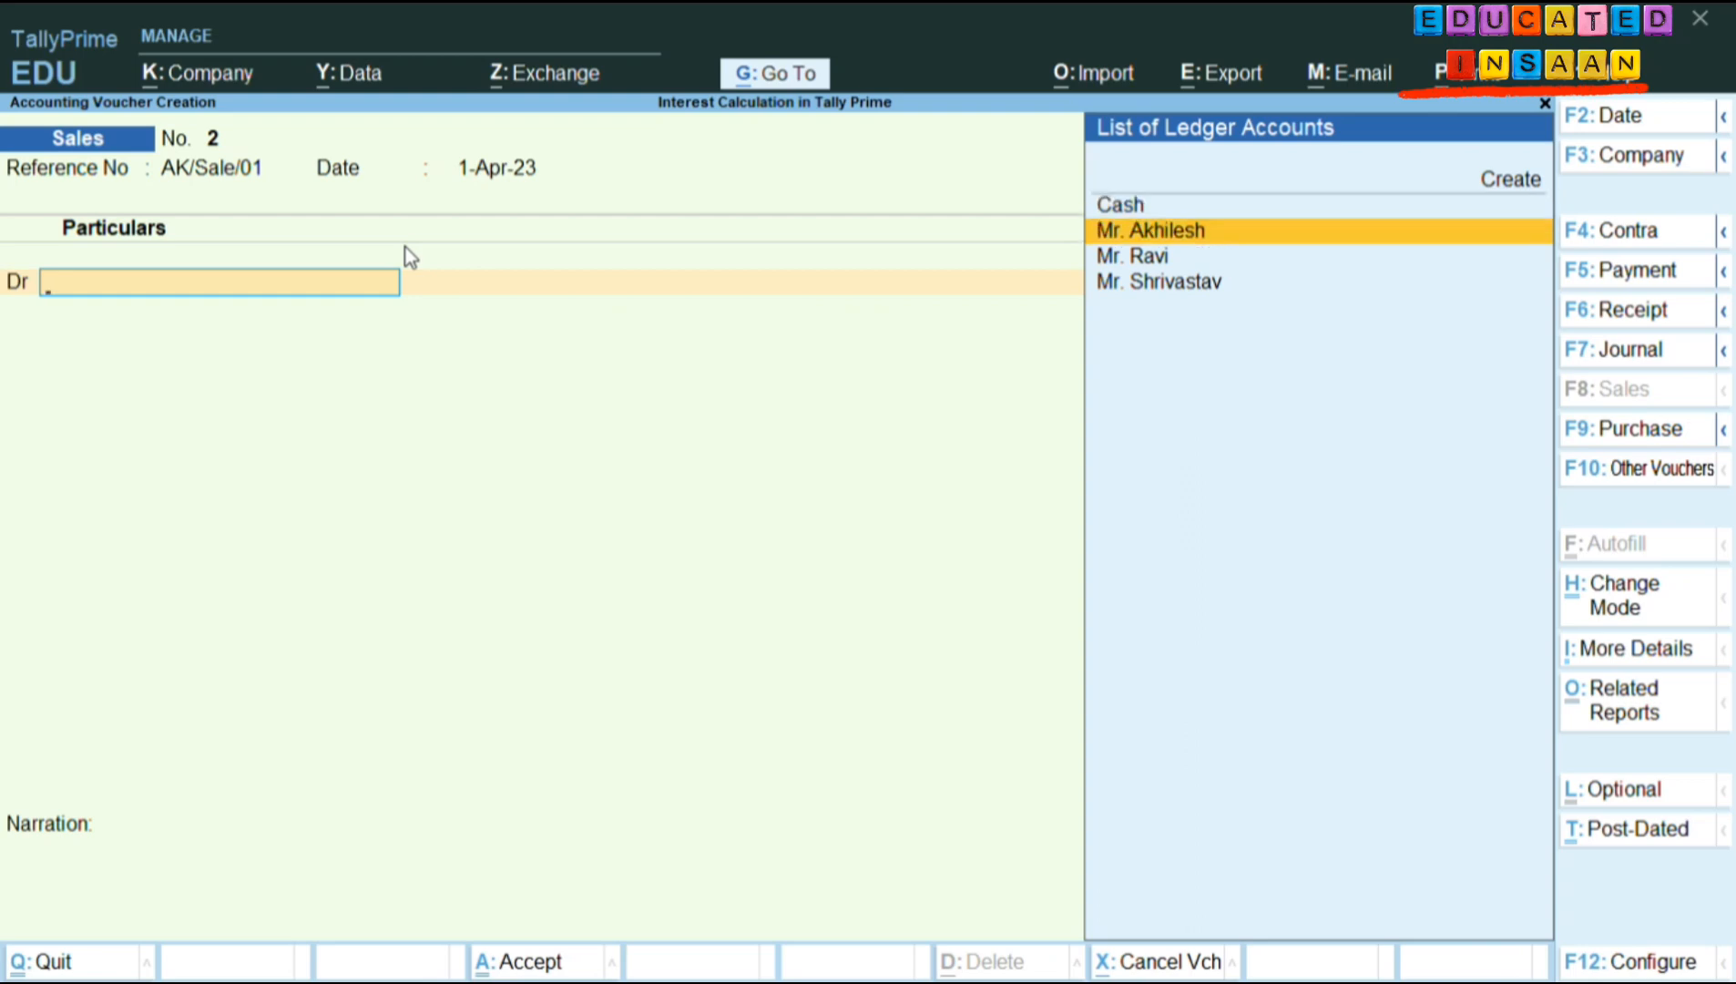
key("Return")
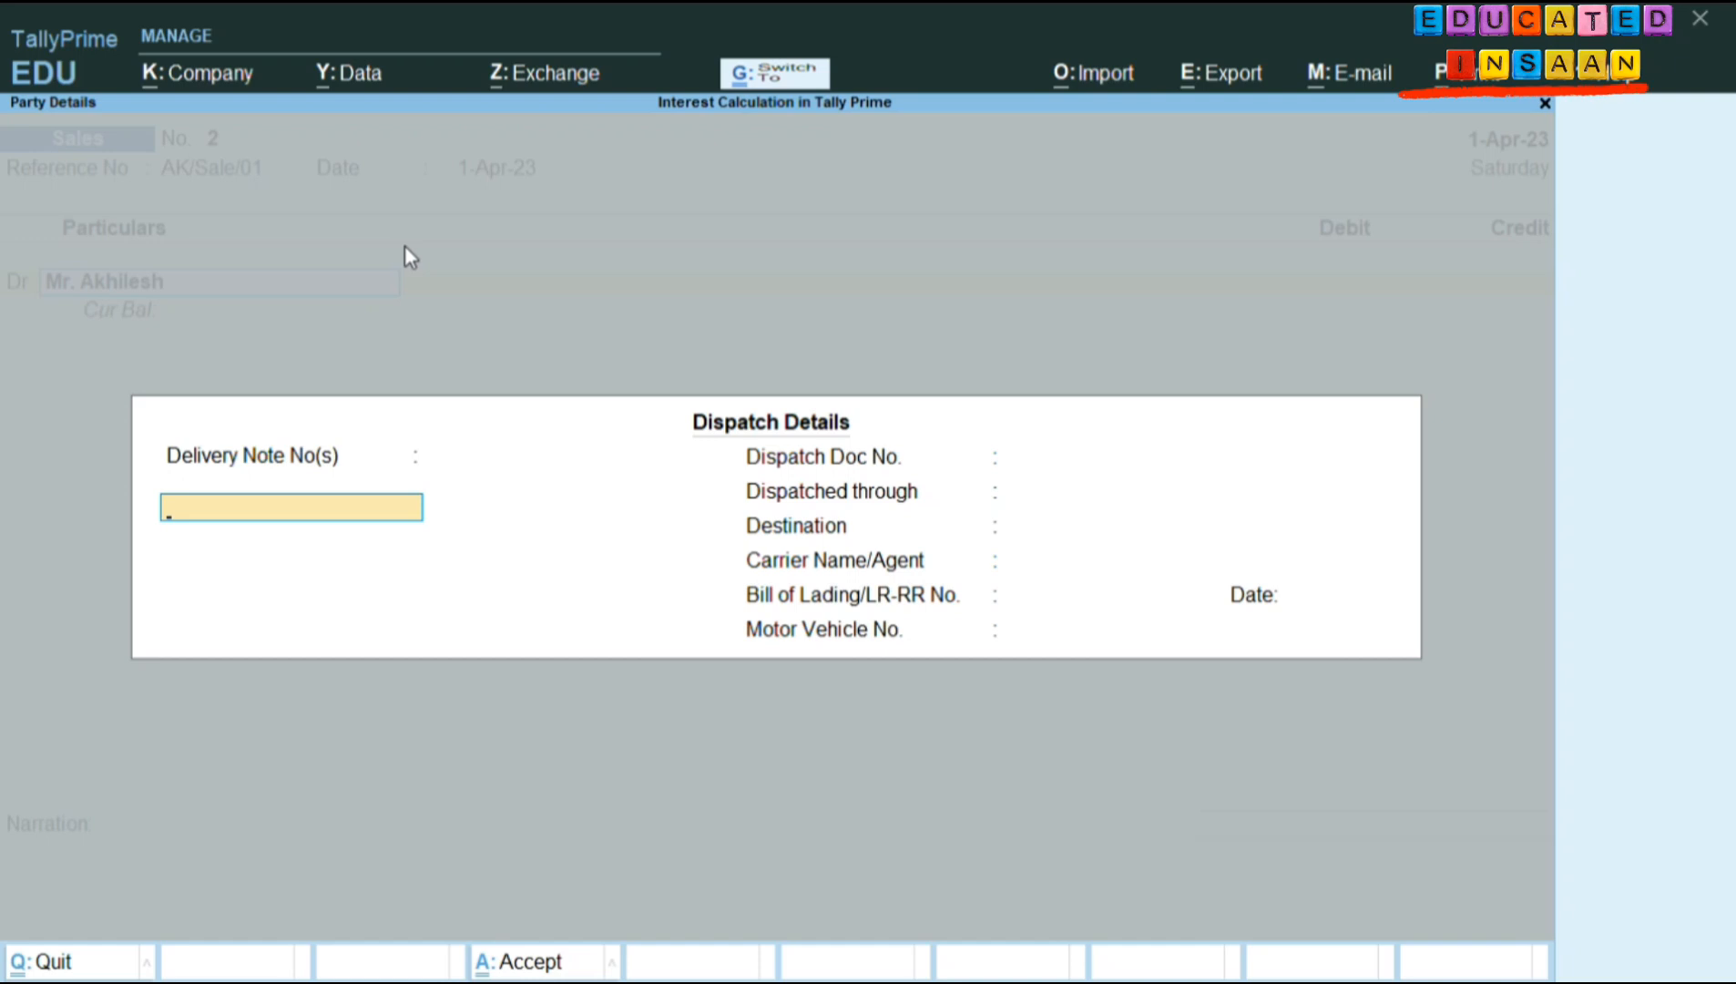
key("ctrl+a")
key("ctrl+a")
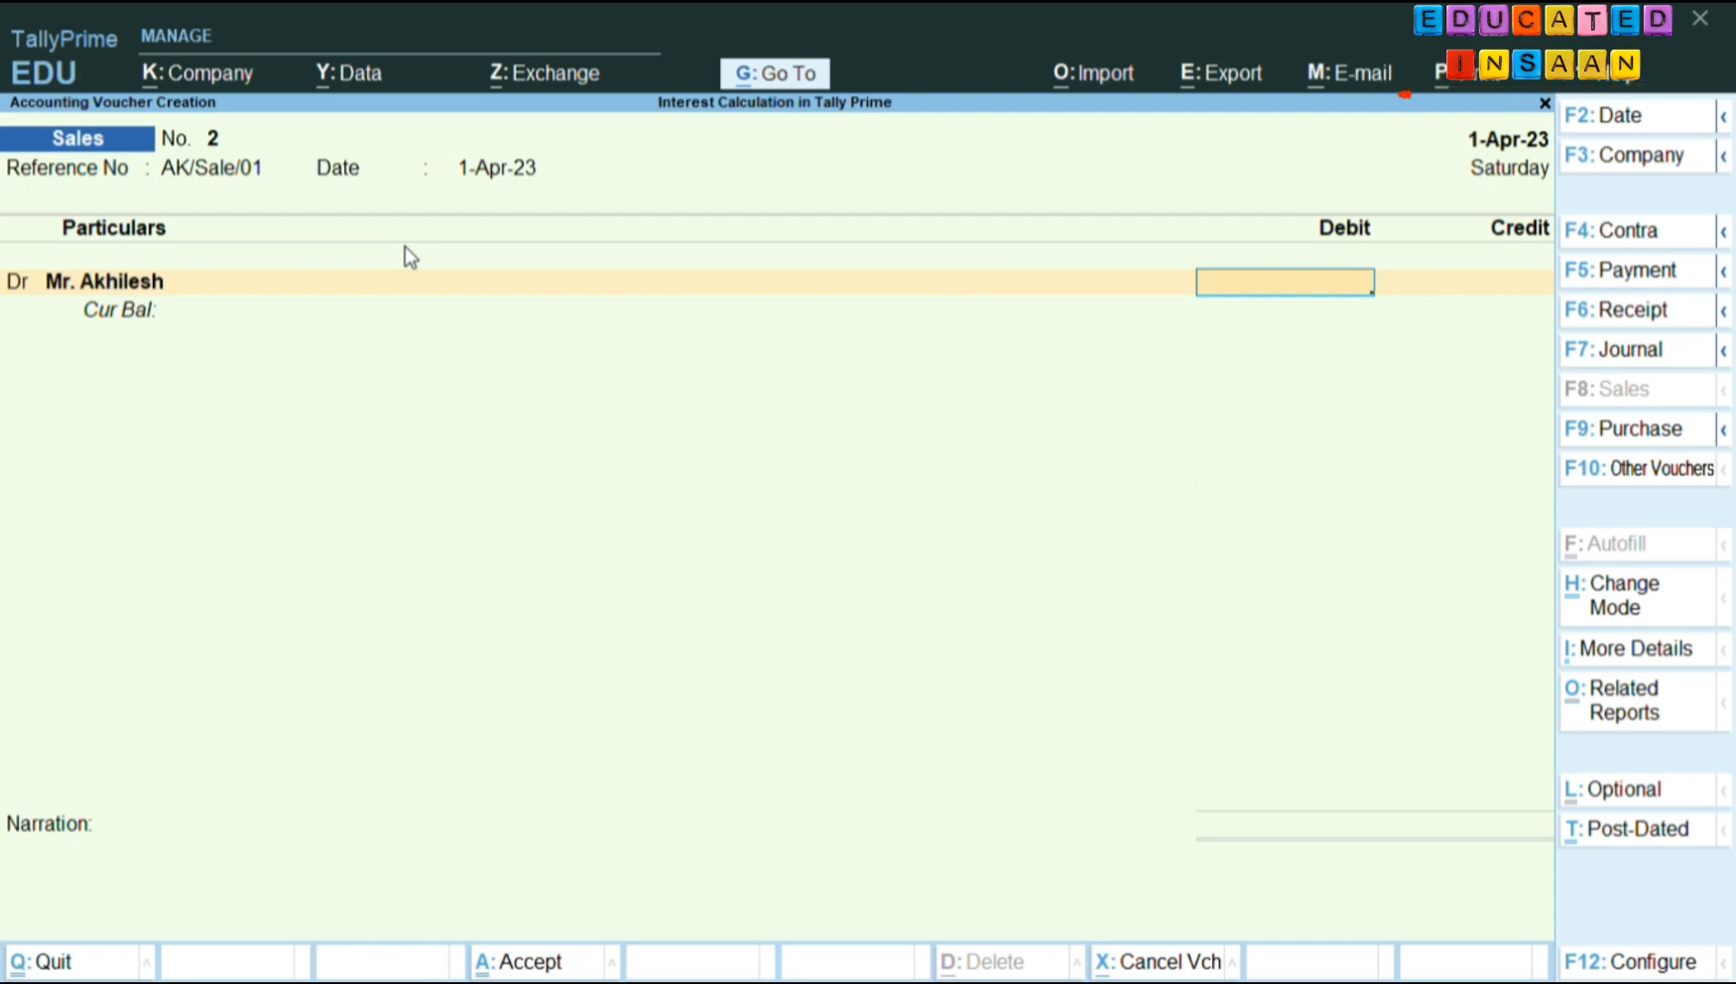
type("32000")
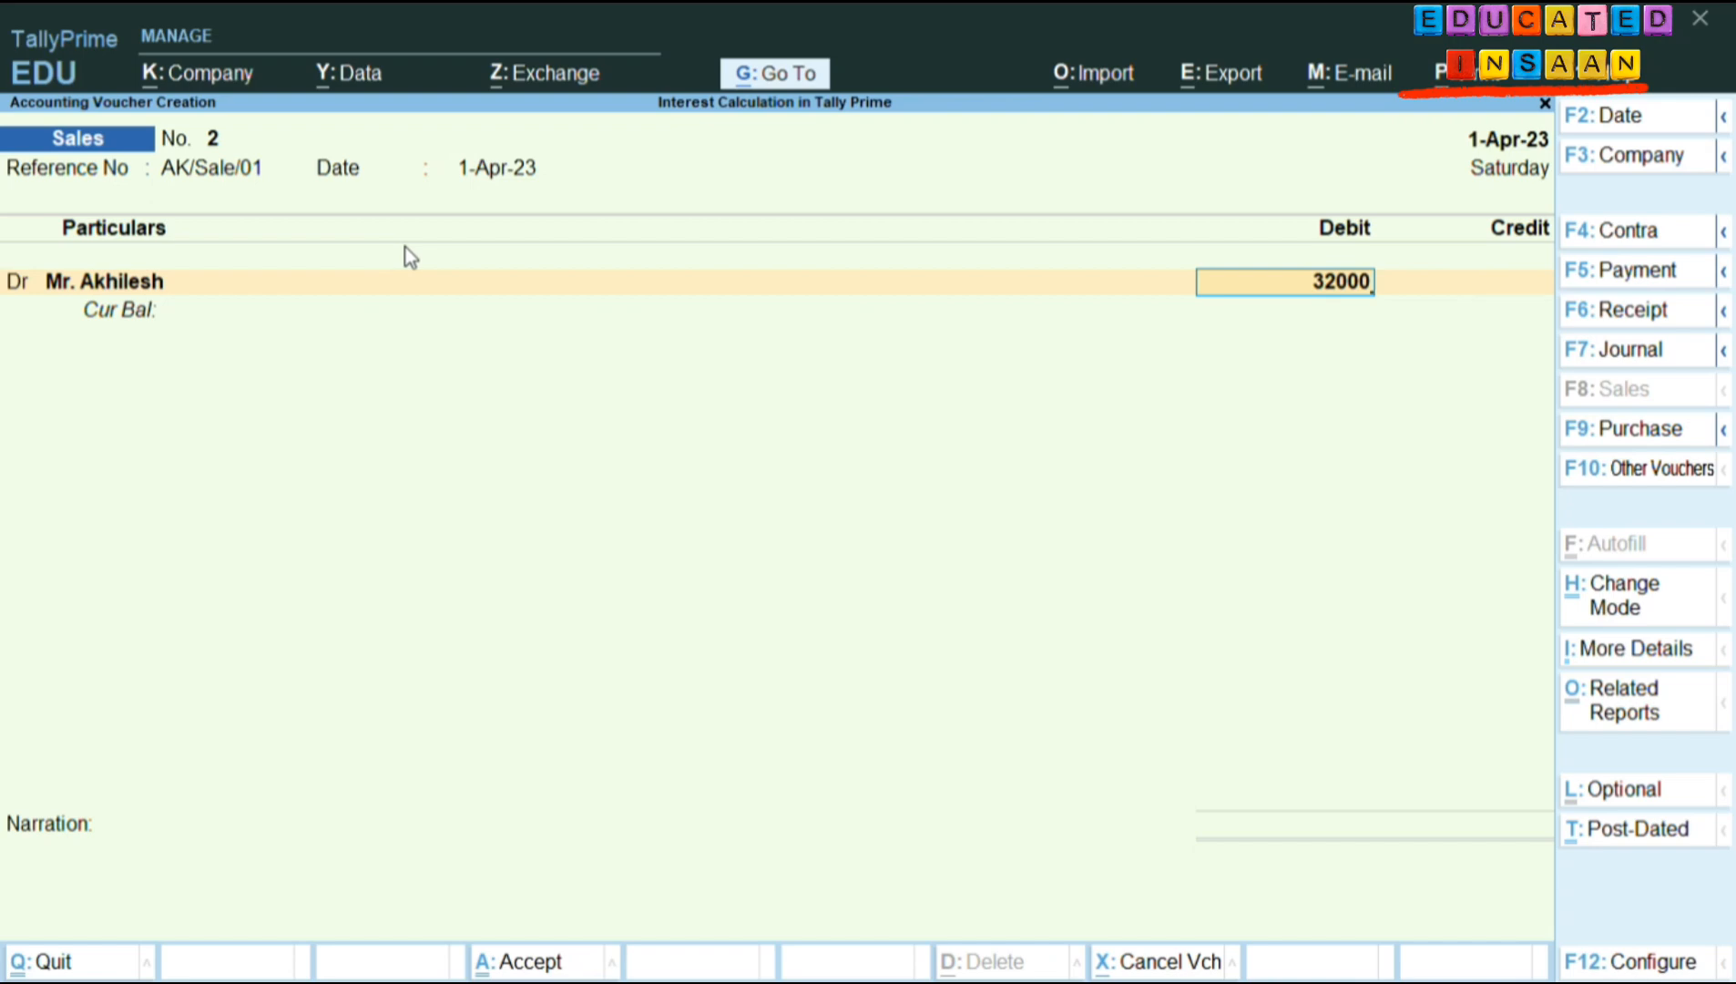
key("Return")
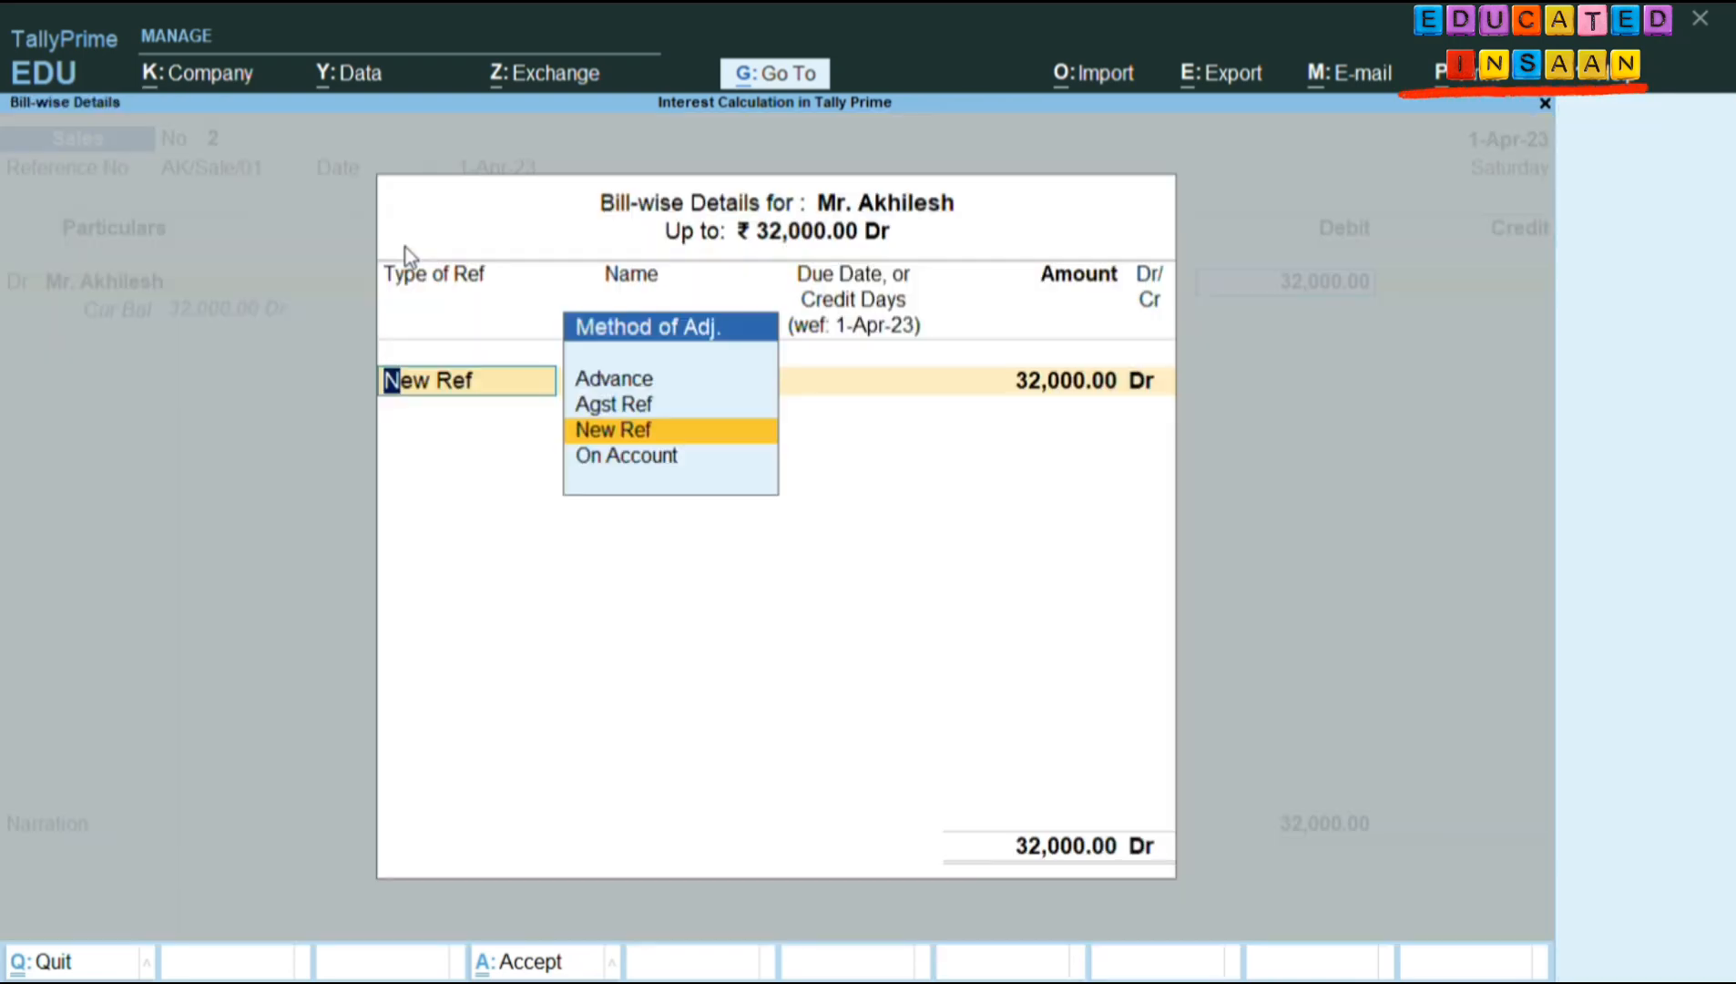
Record the bill-wise details as New Ref 2 with 28 credit days for the full 32,000 debit.
key("Return")
key("Return")
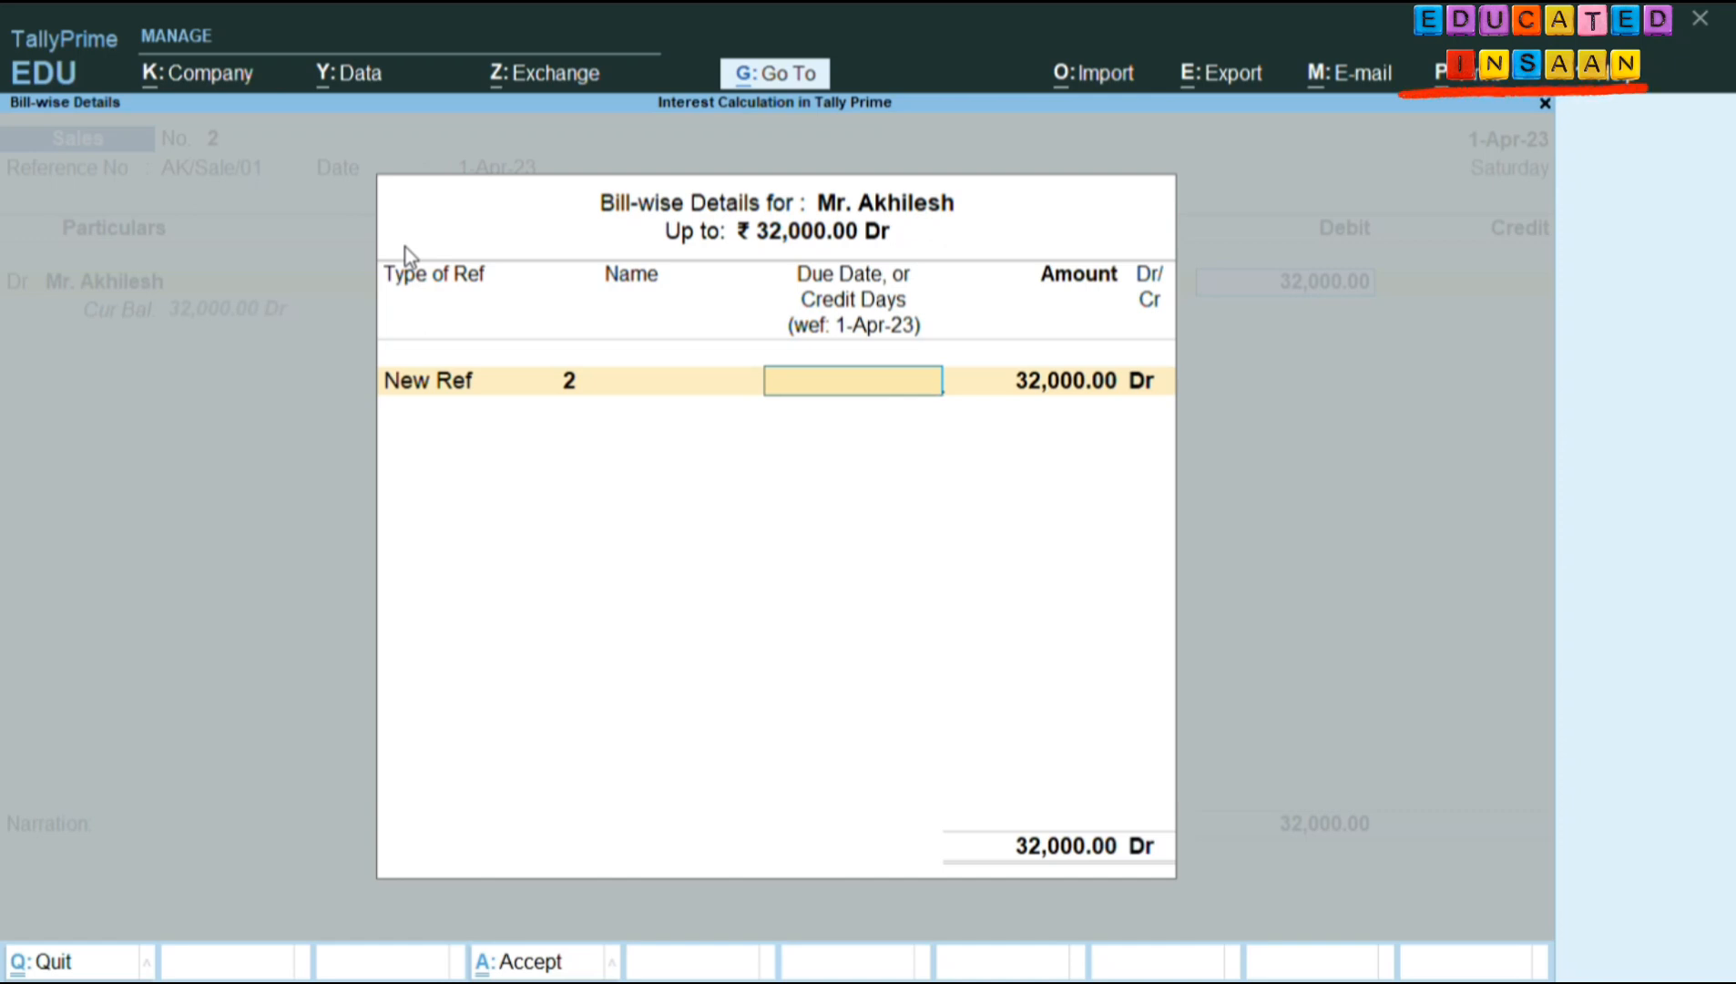
type("28")
key("Return")
key("Return")
key("Return")
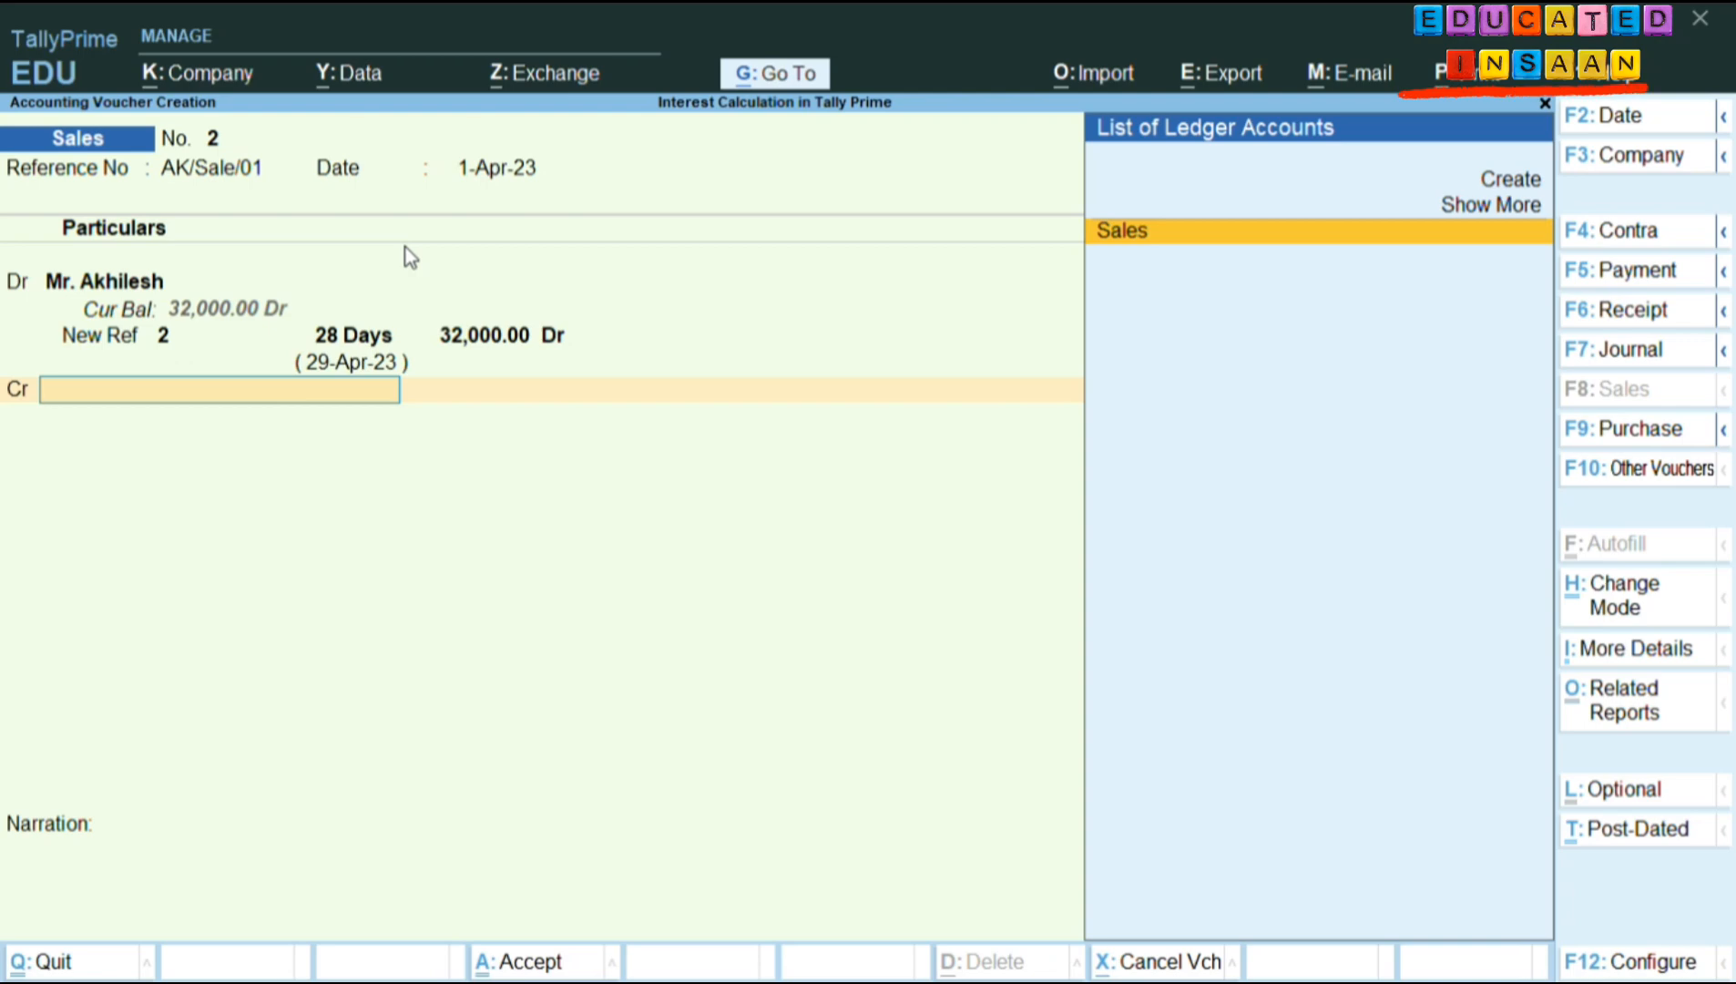
Credit the Sales ledger with 32,000 without inventory allocations or narration, and try to save the voucher.
key("Return")
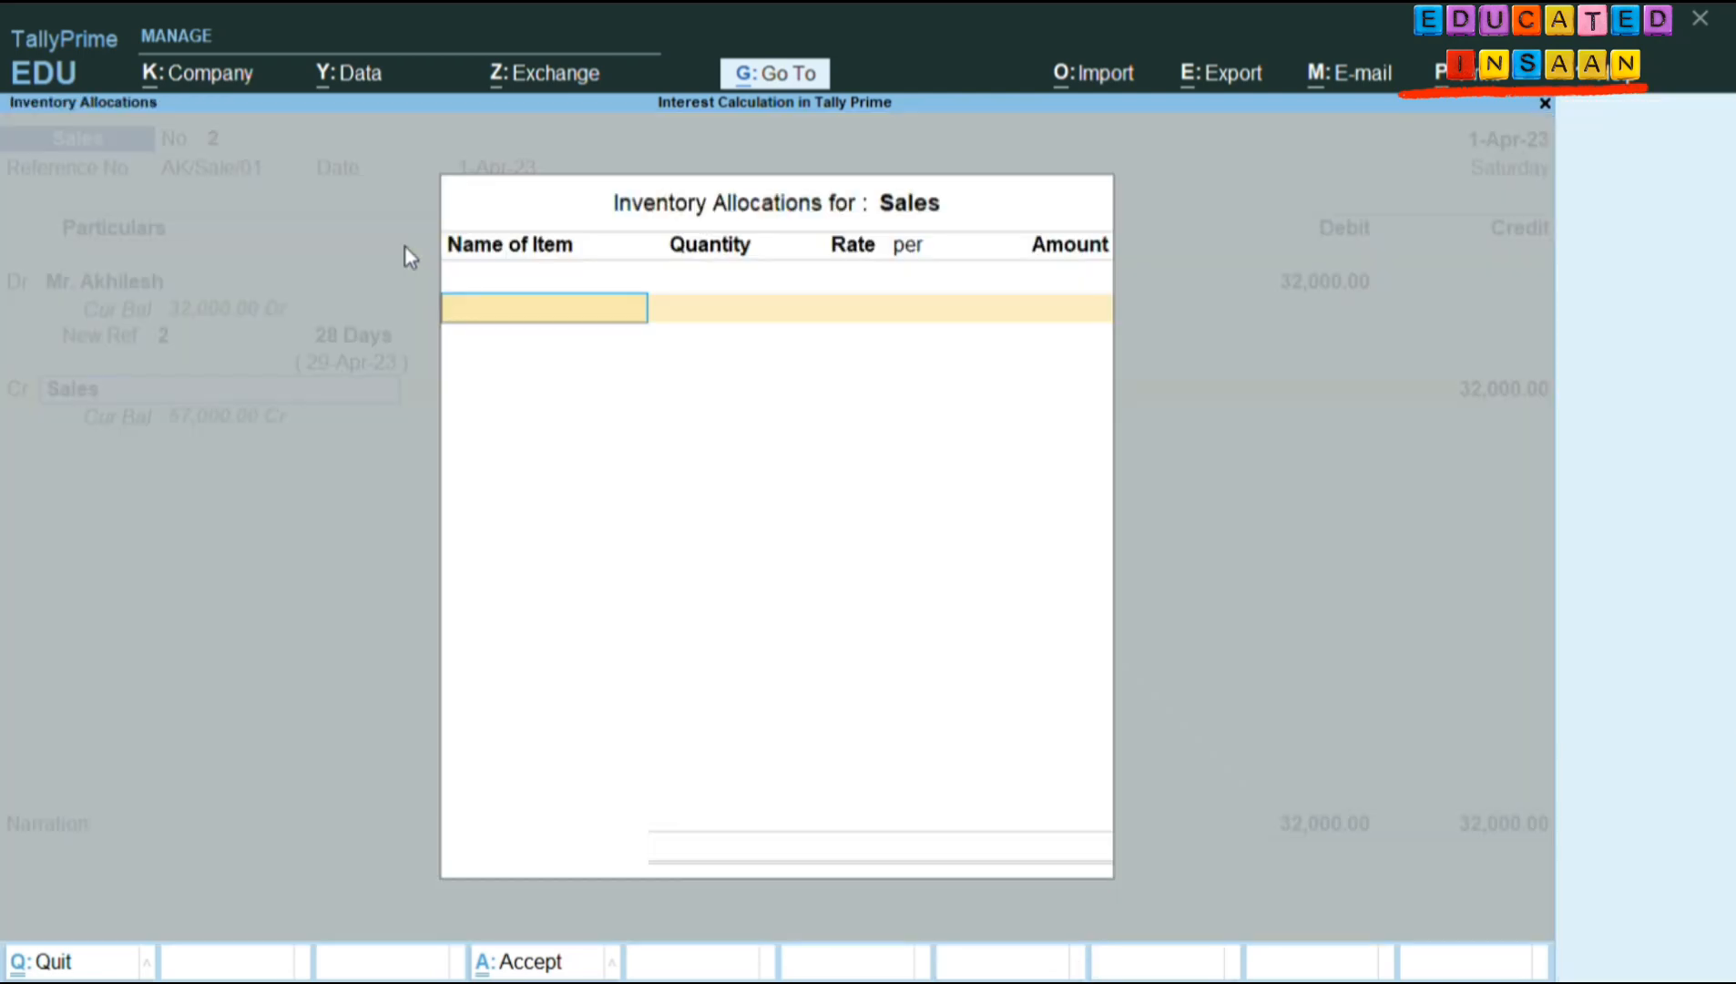
key("Return")
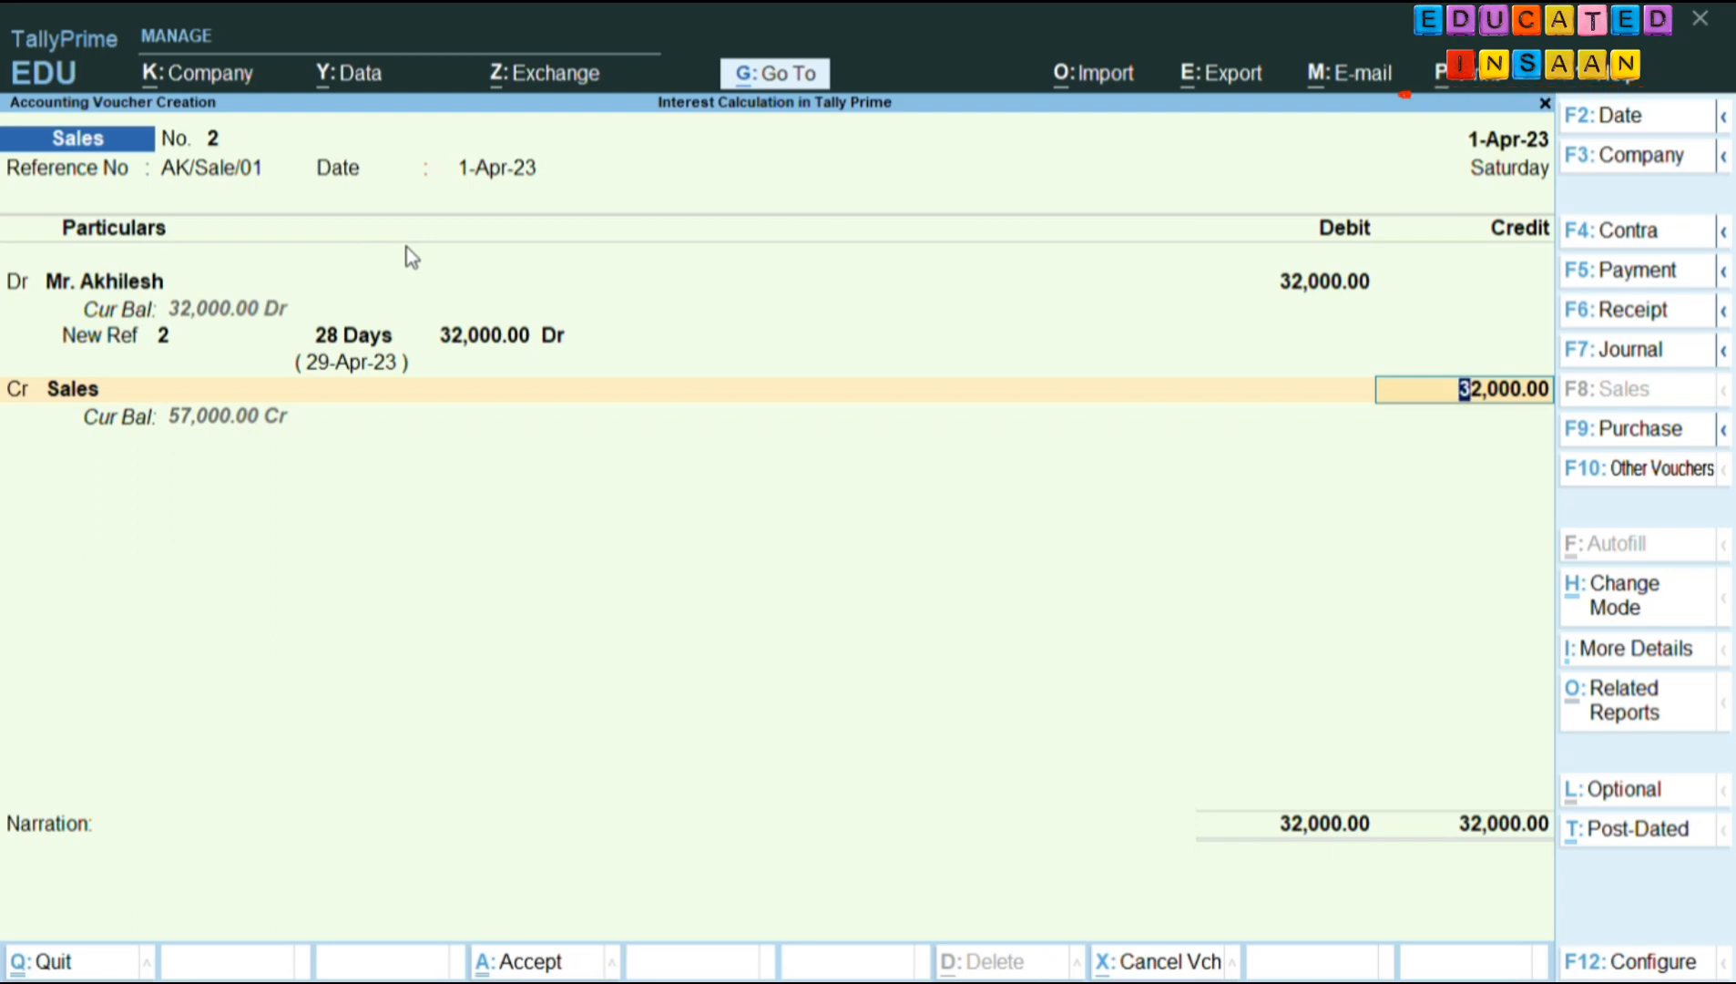
key("Return")
key("Return")
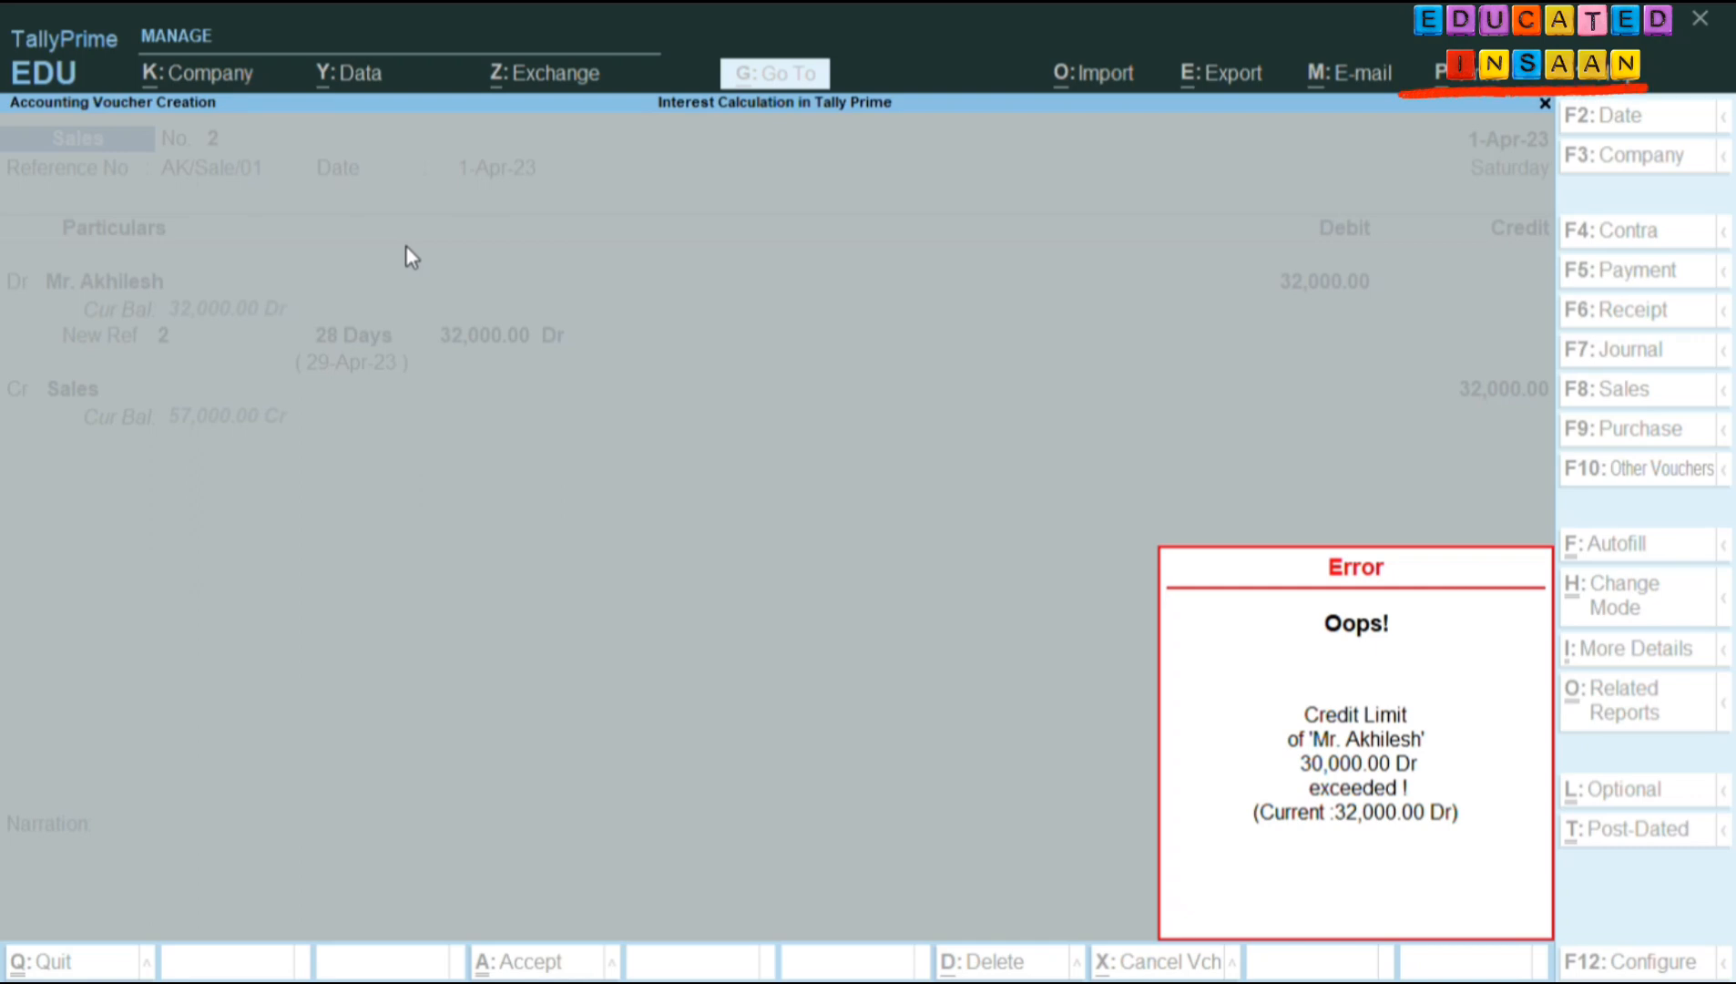
Go through the AK/Sale/01 voucher again with the same entries and retry saving it for 32,000.
key("Return")
key("Return")
key("Return")
key("Return")
key("Return")
key("Return")
key("Return")
key("Return")
key("Return")
key("Return")
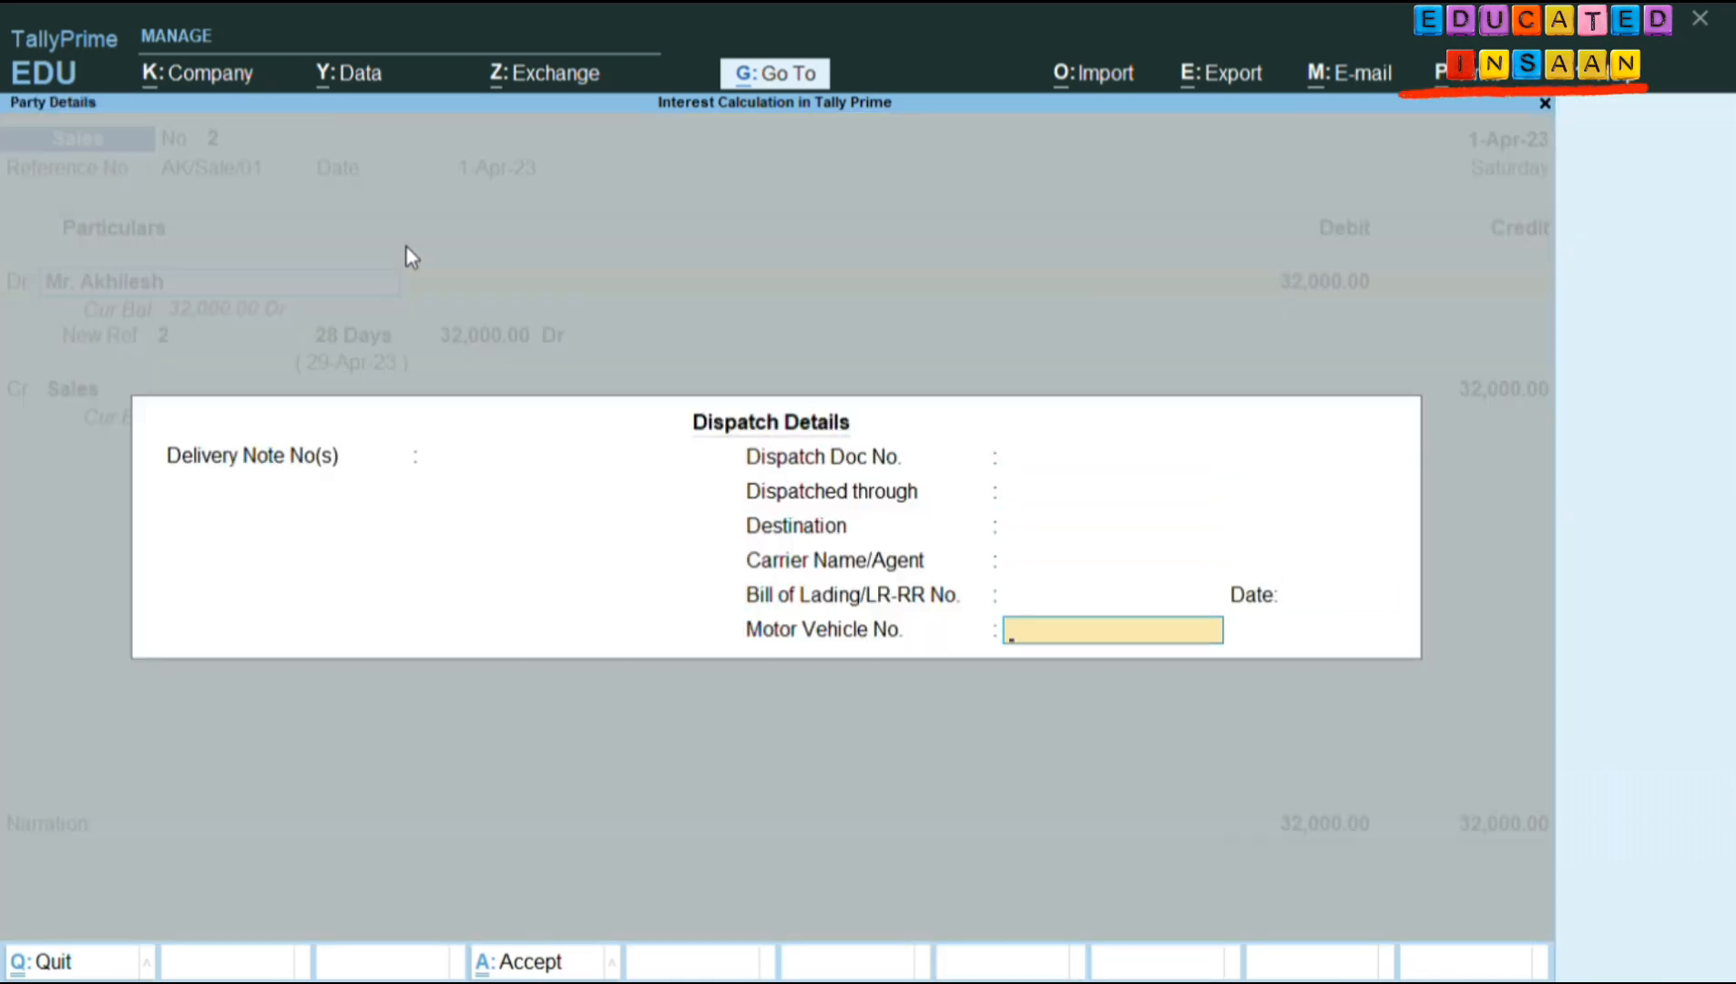
key("Return")
key("Return")
key("Return")
key("Return")
key("Return")
key("Return")
key("Return")
key("Return")
key("Return")
key("Return")
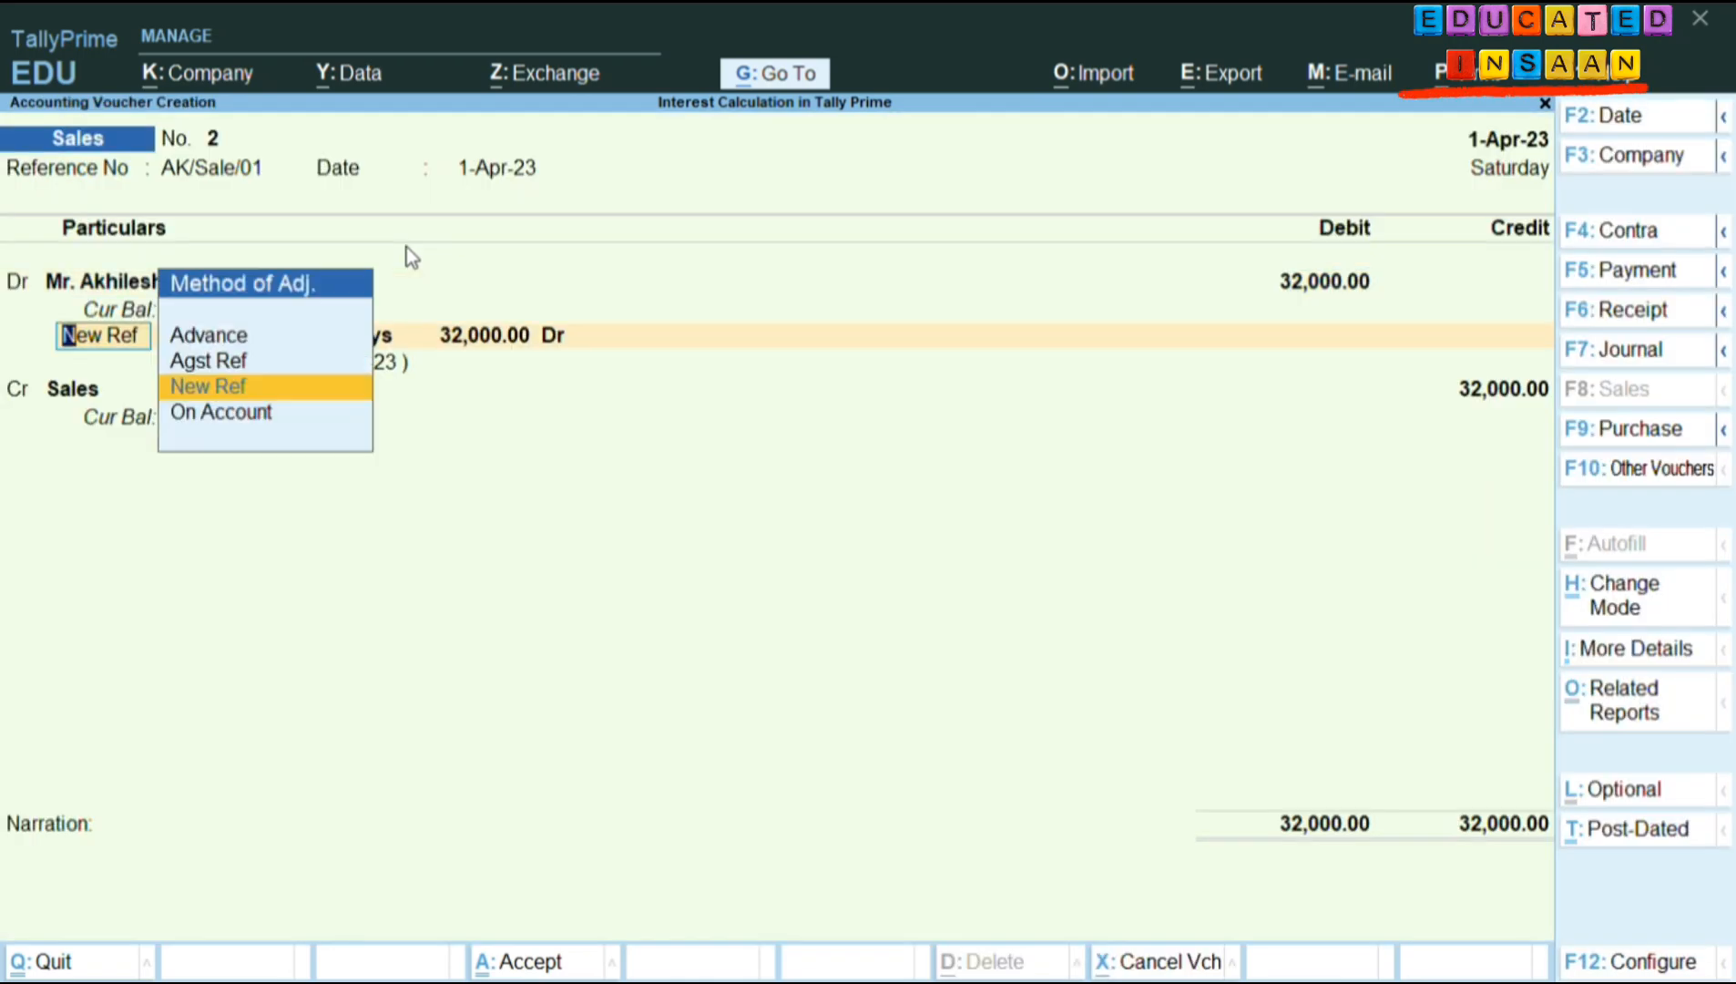
key("Return")
key("Return")
key("Return")
key("Return")
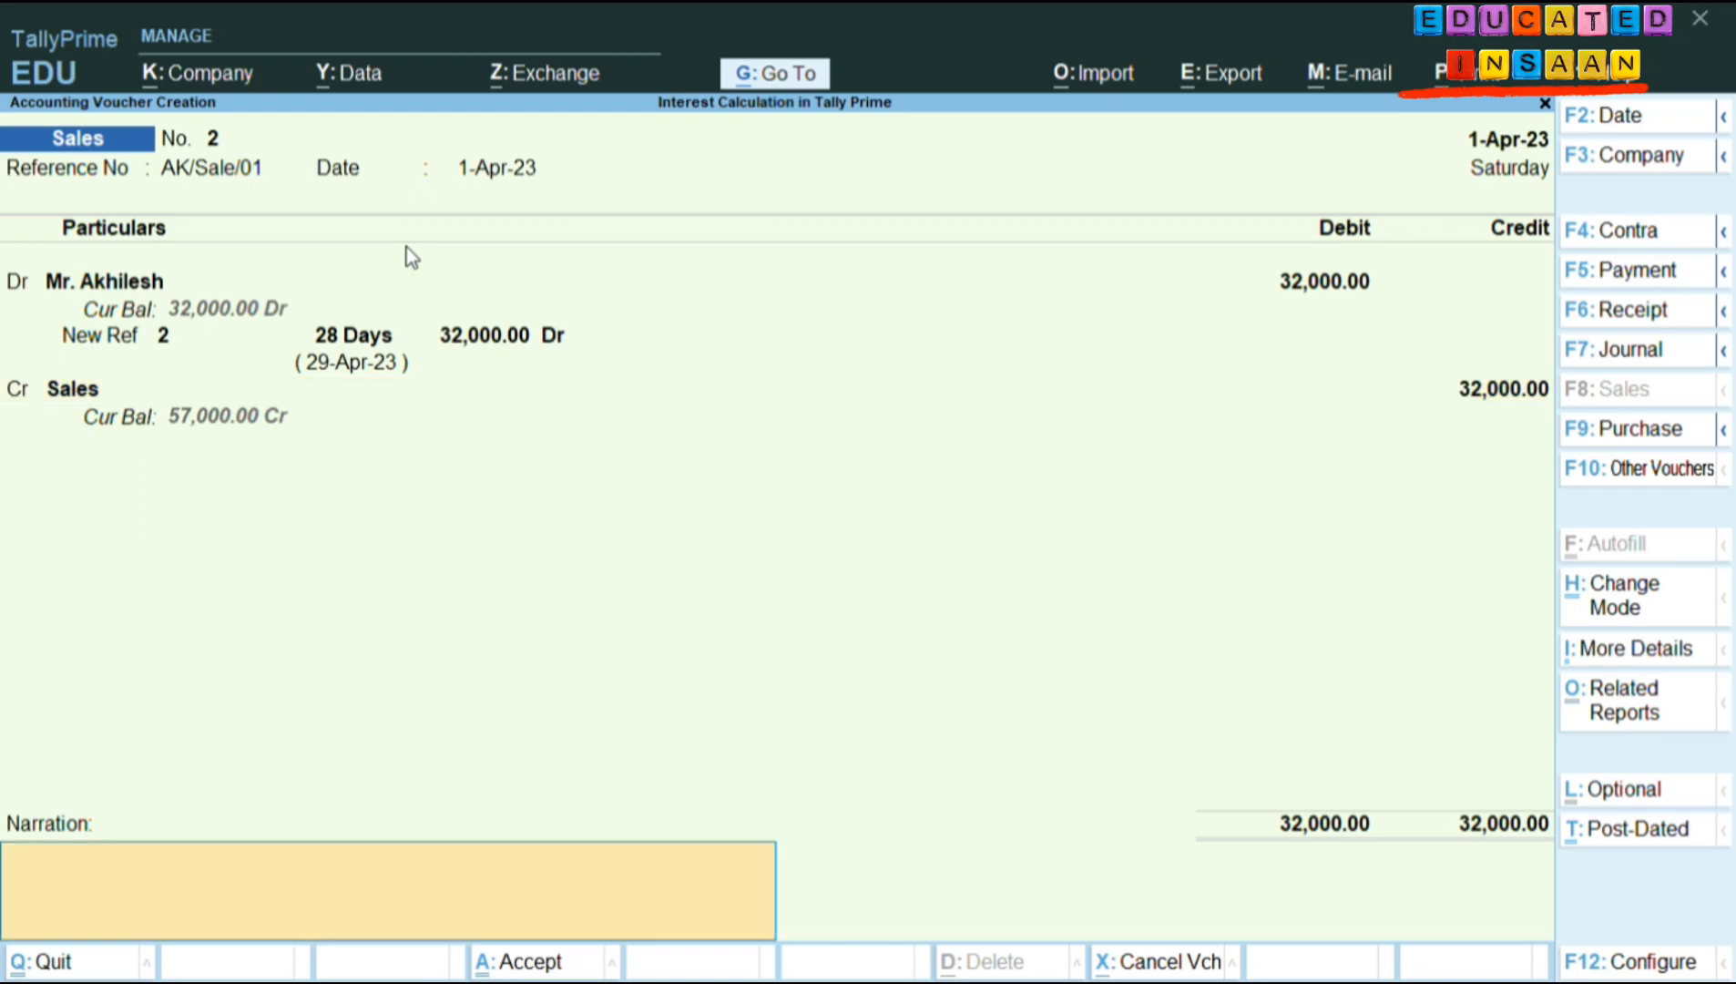
key("Return")
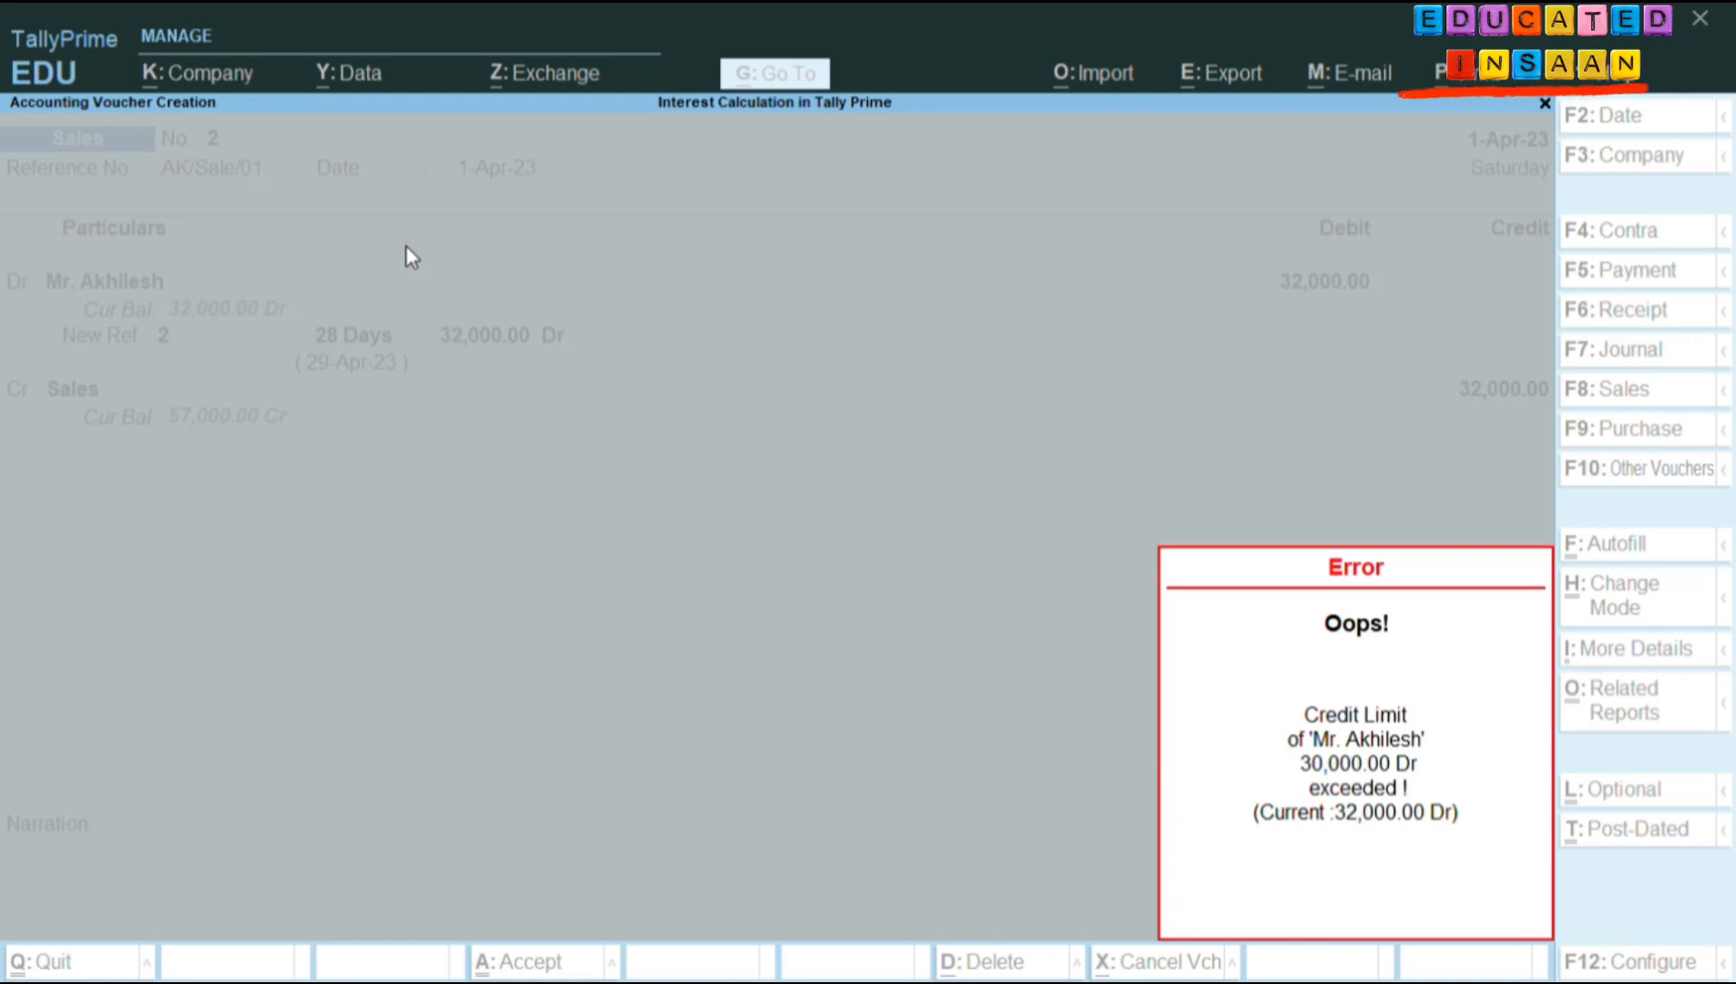
key("Return")
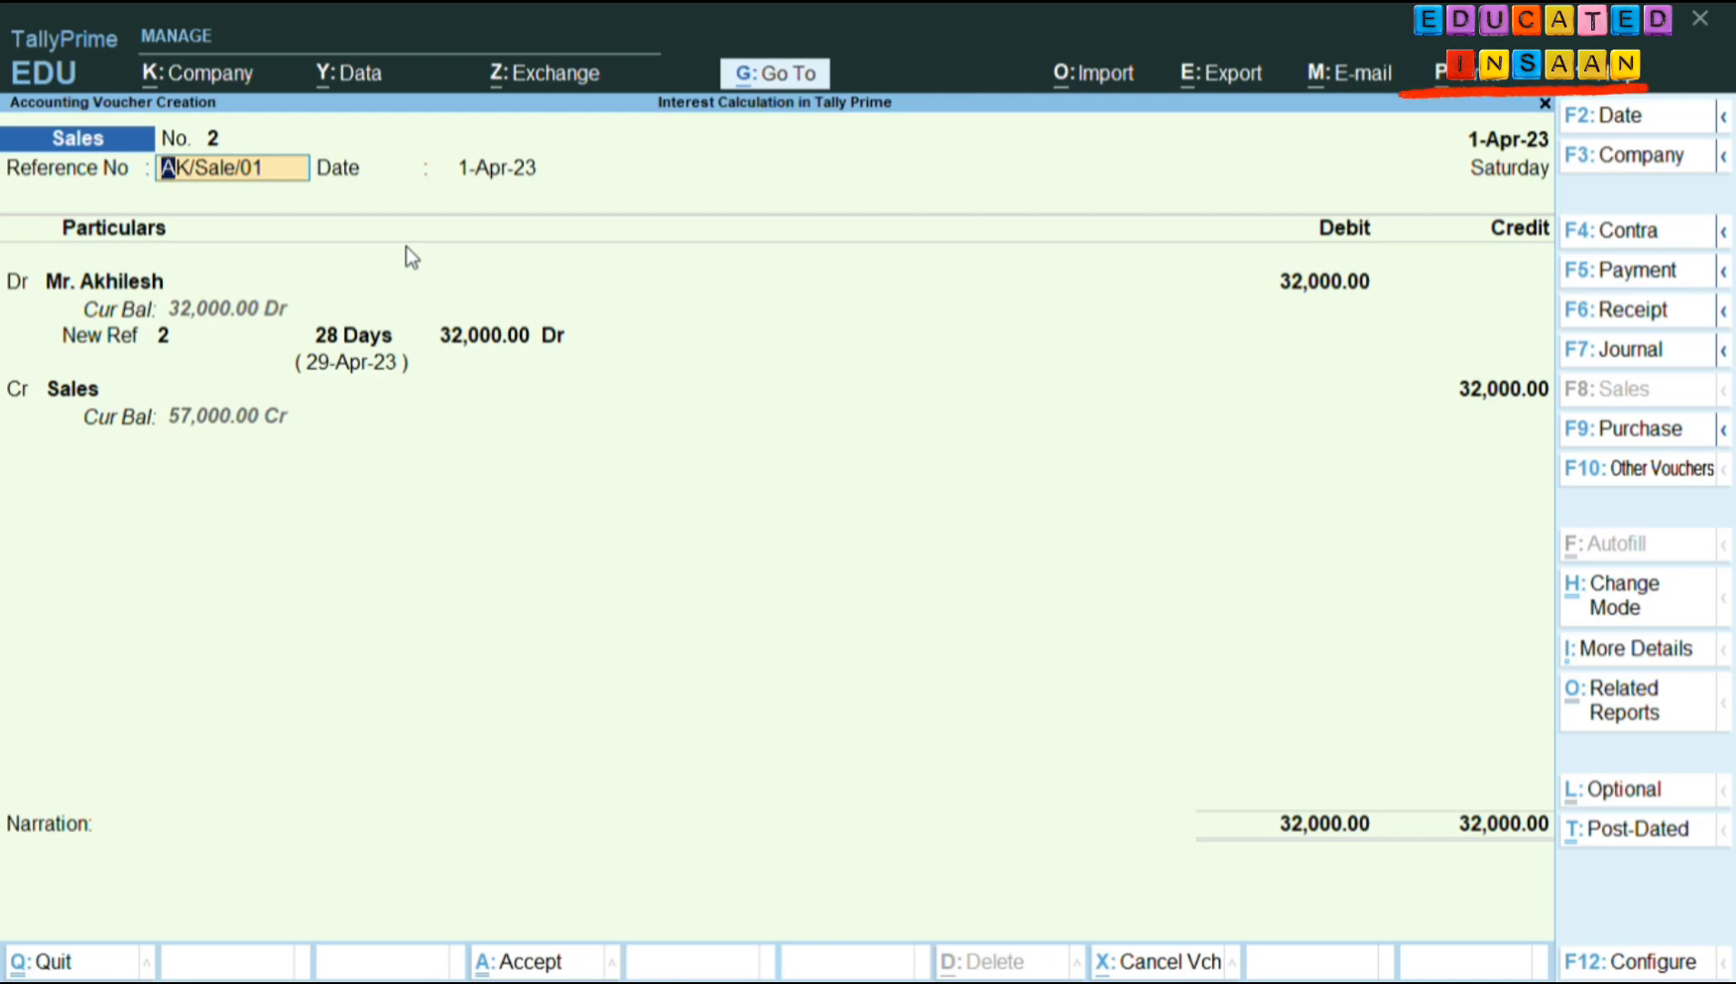
Set the customer's debit amount in the AK/Sale/01 voucher to 30000, keeping the reference, date and ledger.
key("Return")
key("Return")
key("Return")
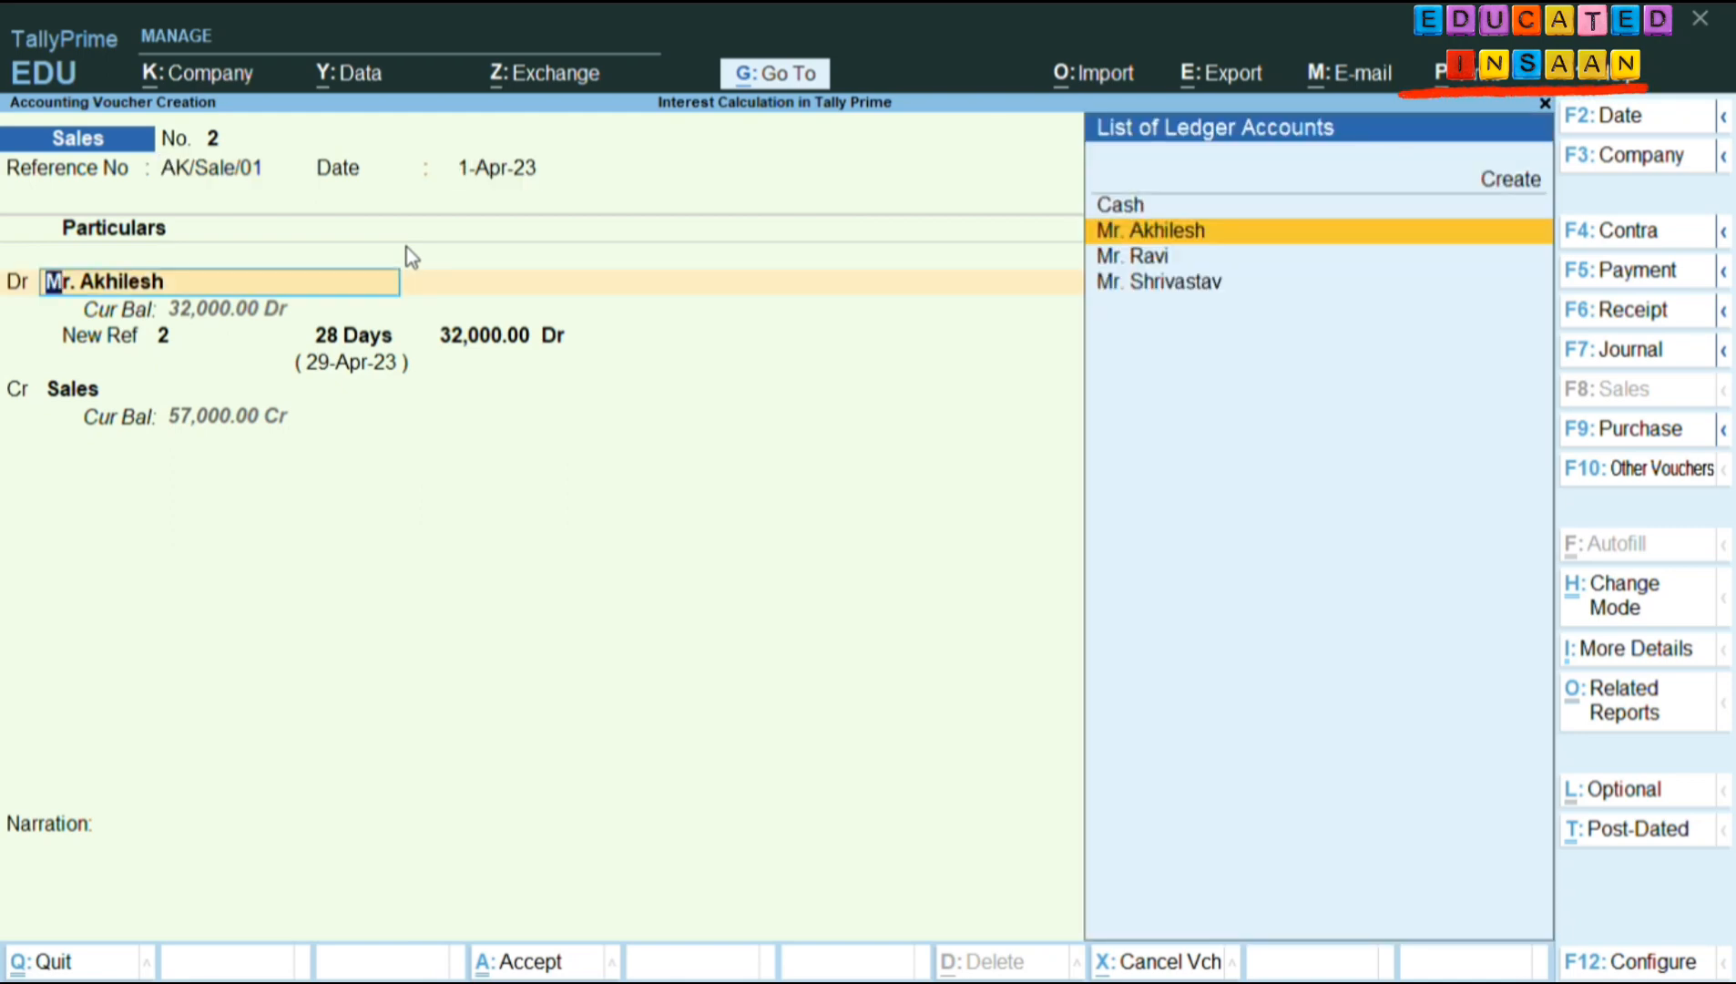
key("Return")
key("Return")
key("Return")
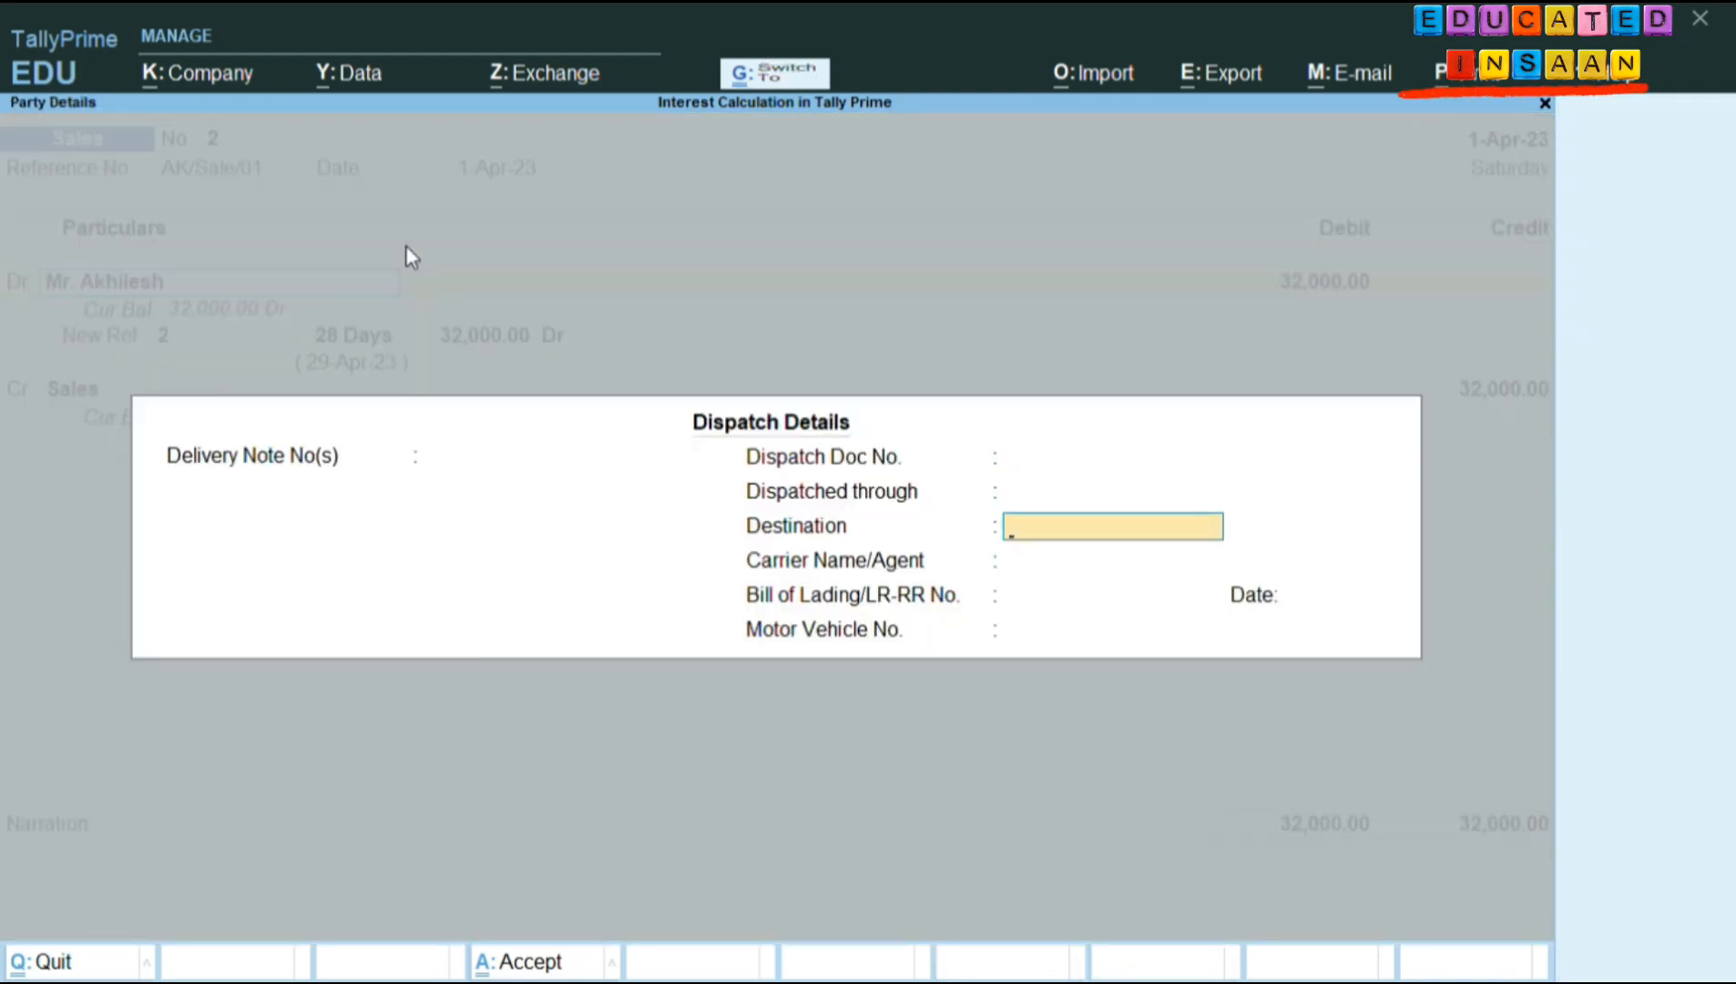
key("ctrl+a")
type("3")
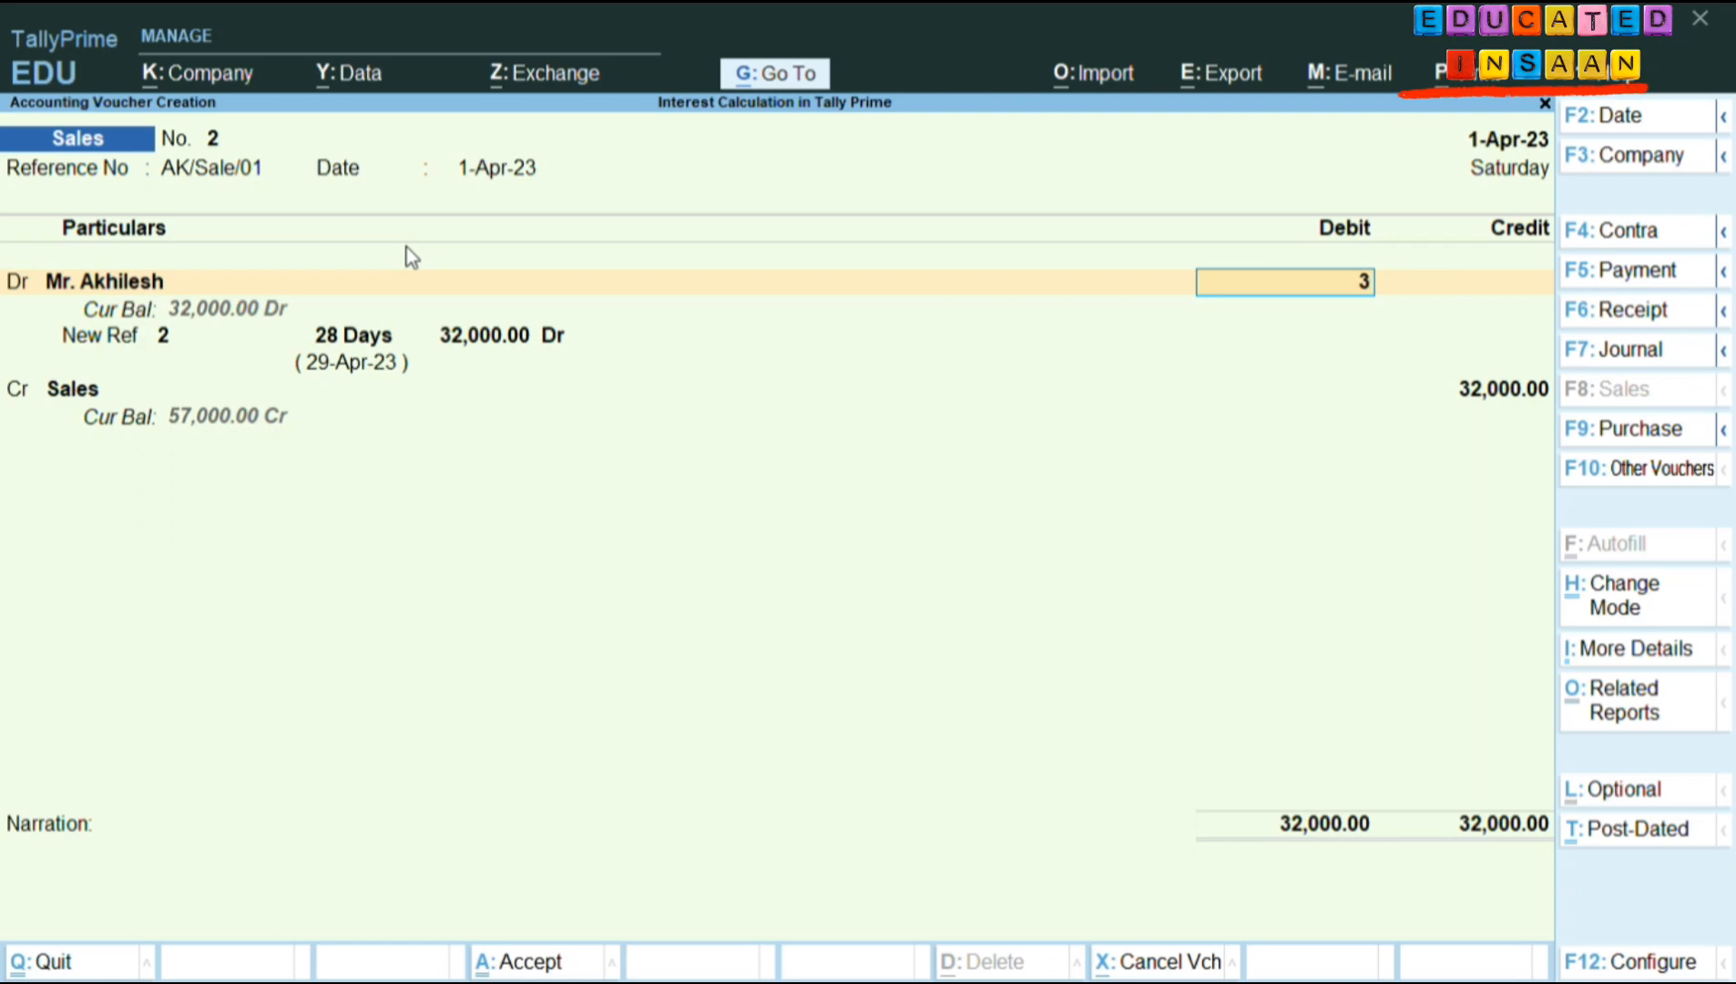
type("0000")
key("Return")
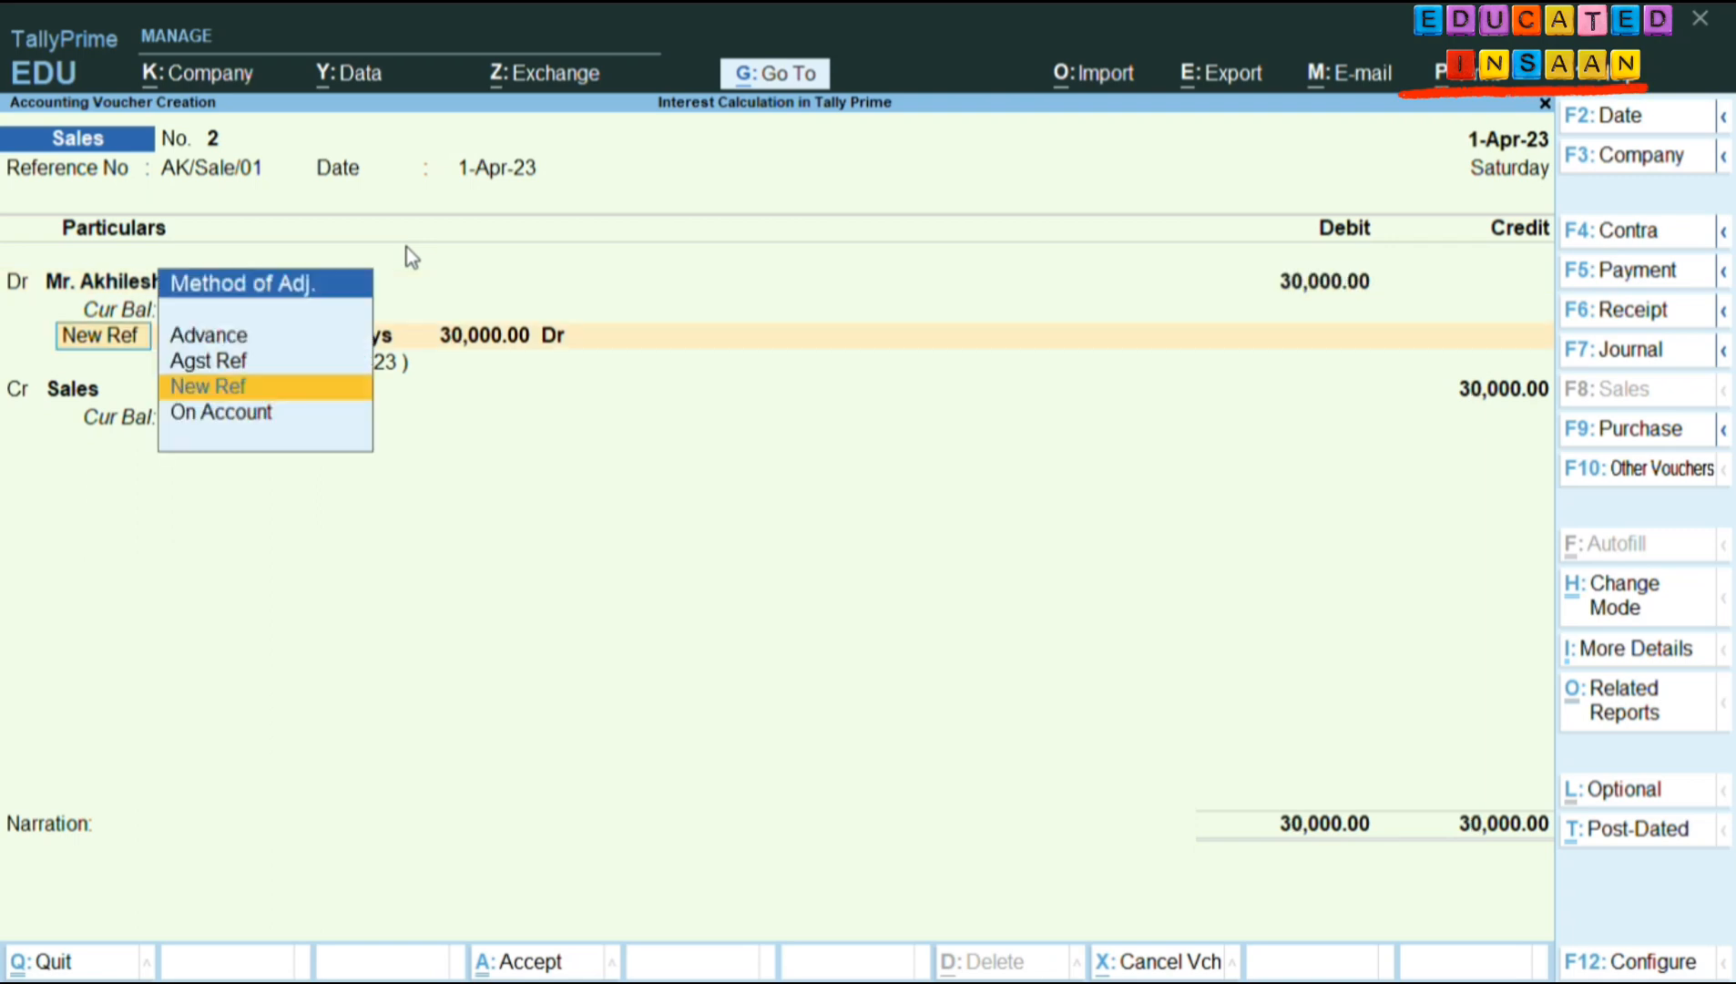
Keep New Ref 2 with 28 credit days and the 30,000 Sales credit, and save the voucher without narration.
key("Return")
key("Return")
key("Return")
key("Return")
key("Return")
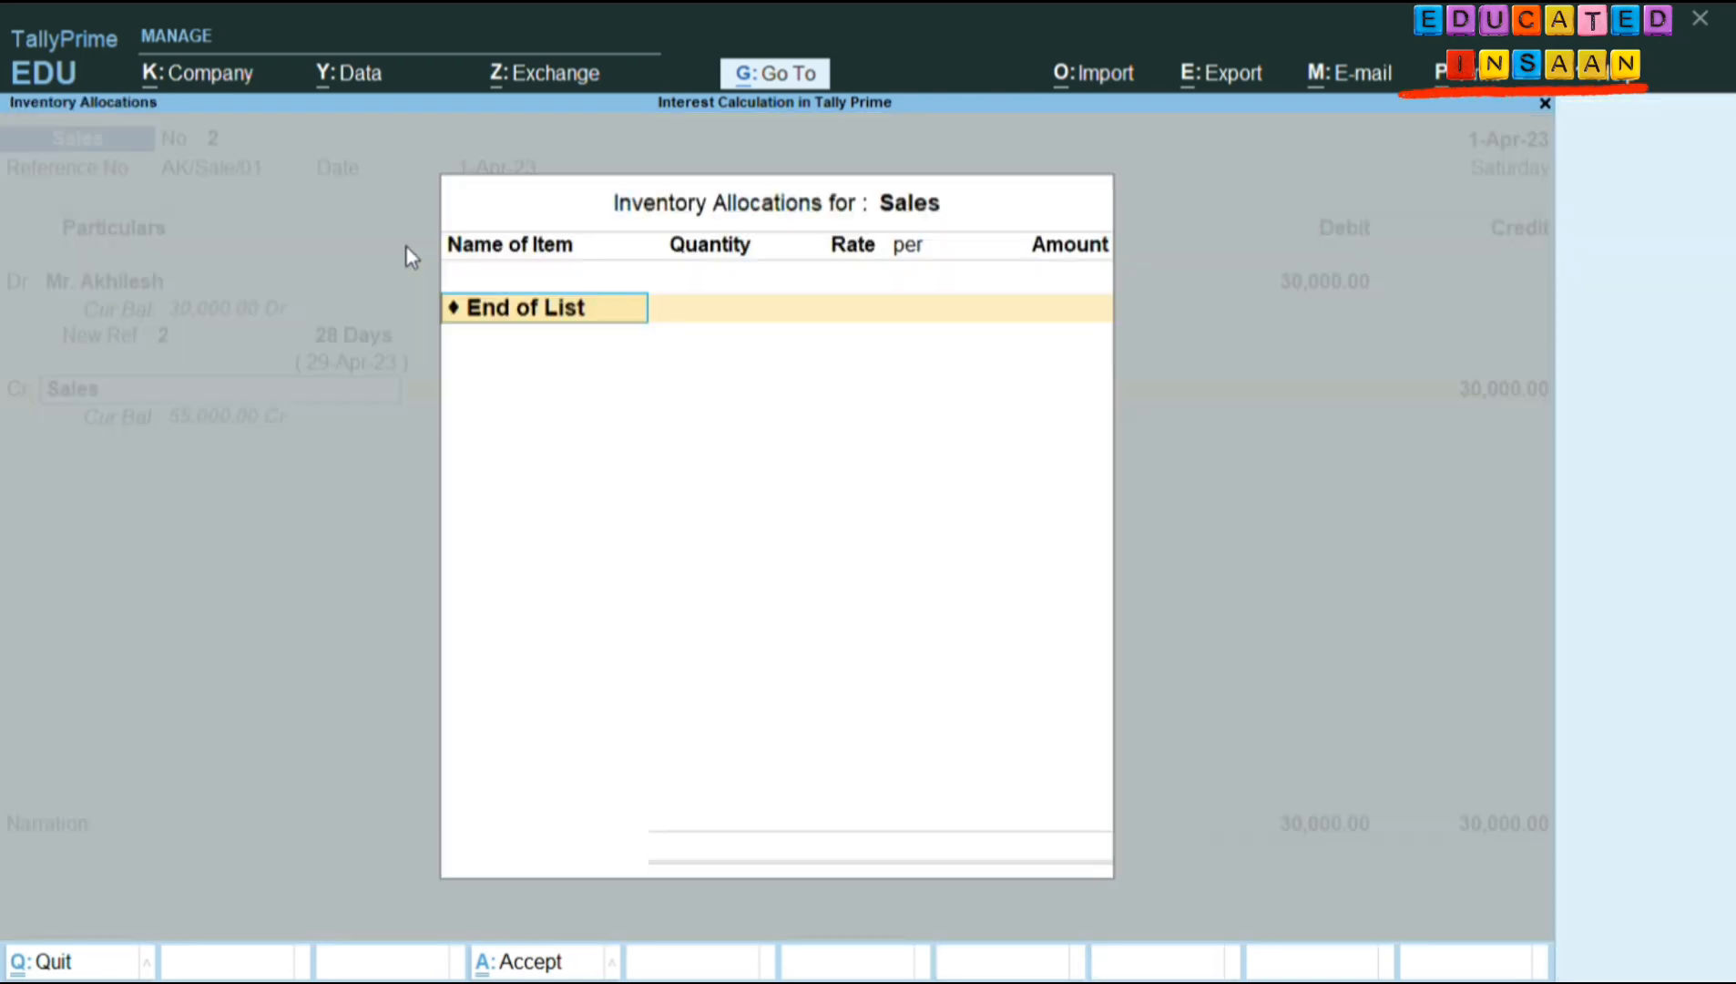
key("Return")
key("Return")
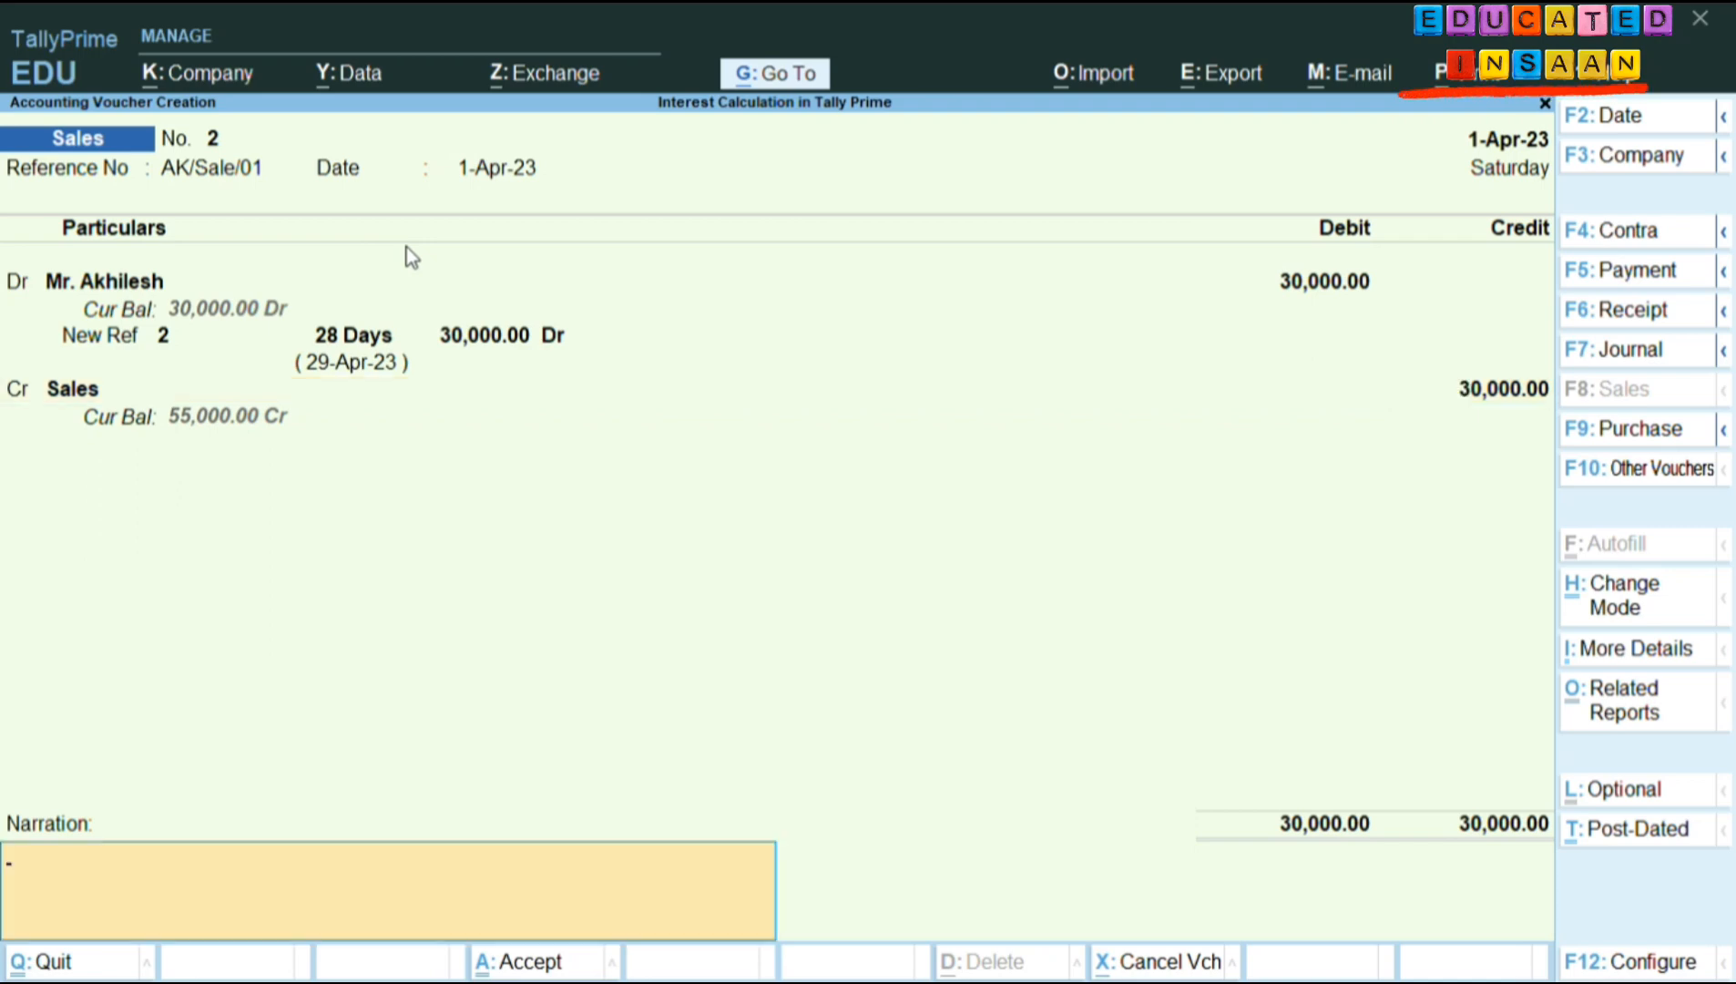
key("Return")
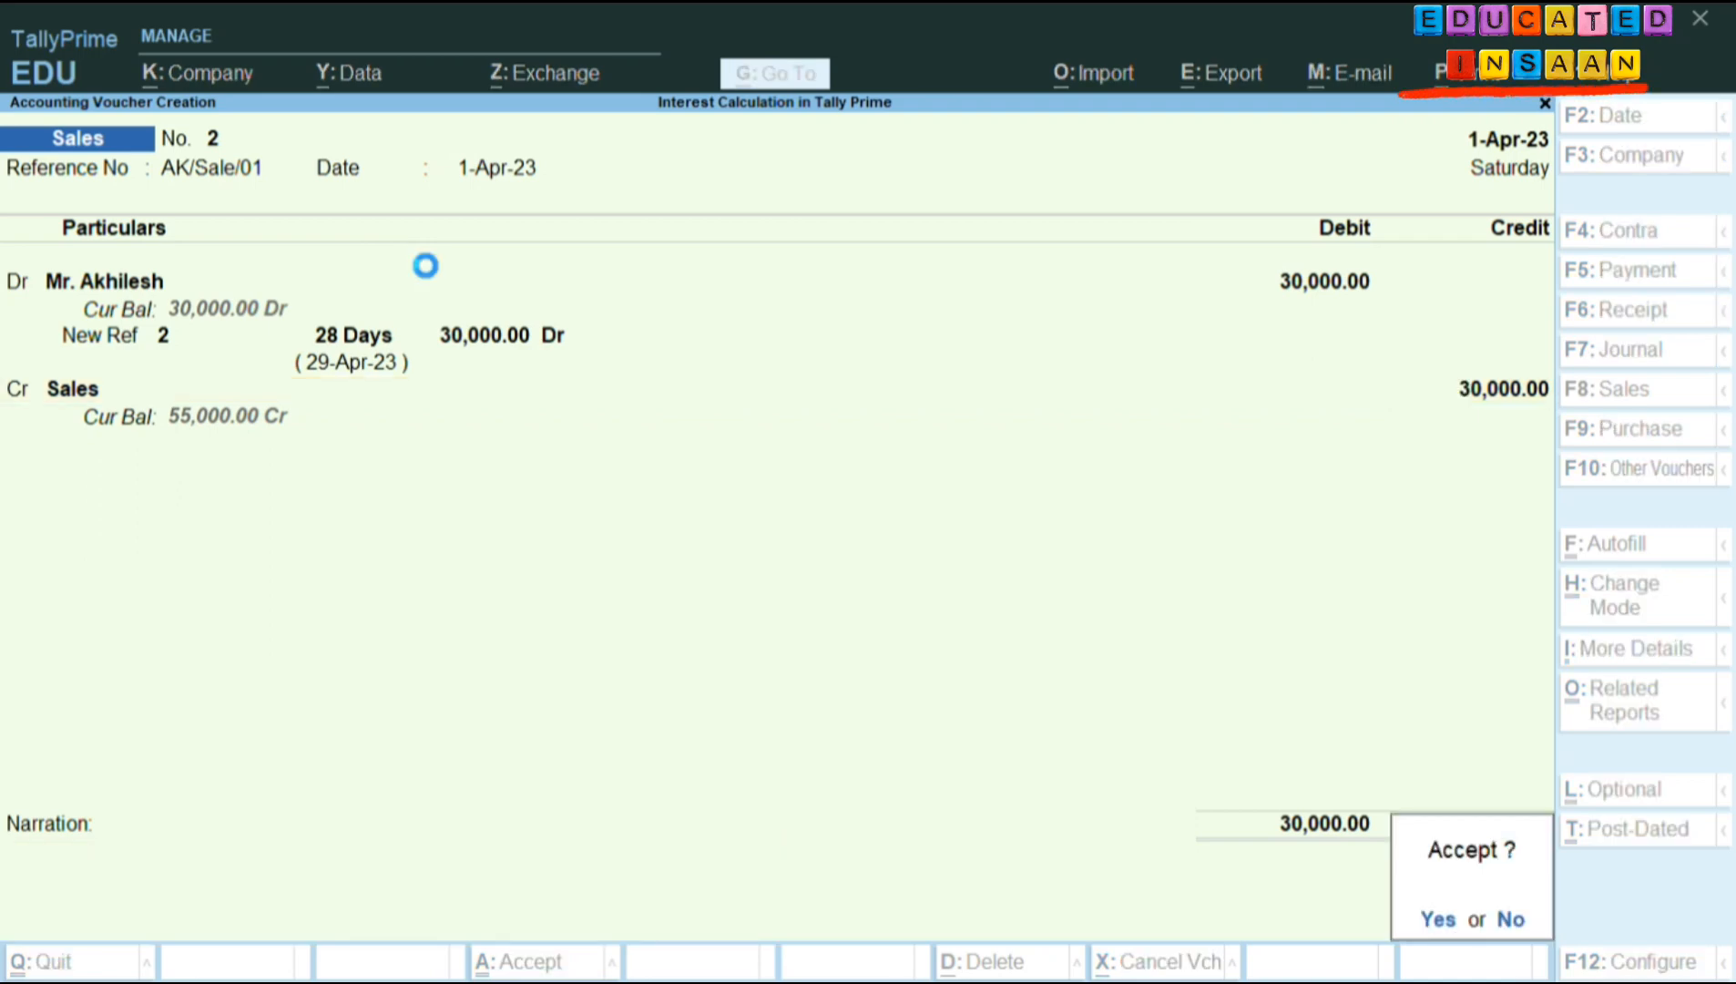
key("Return")
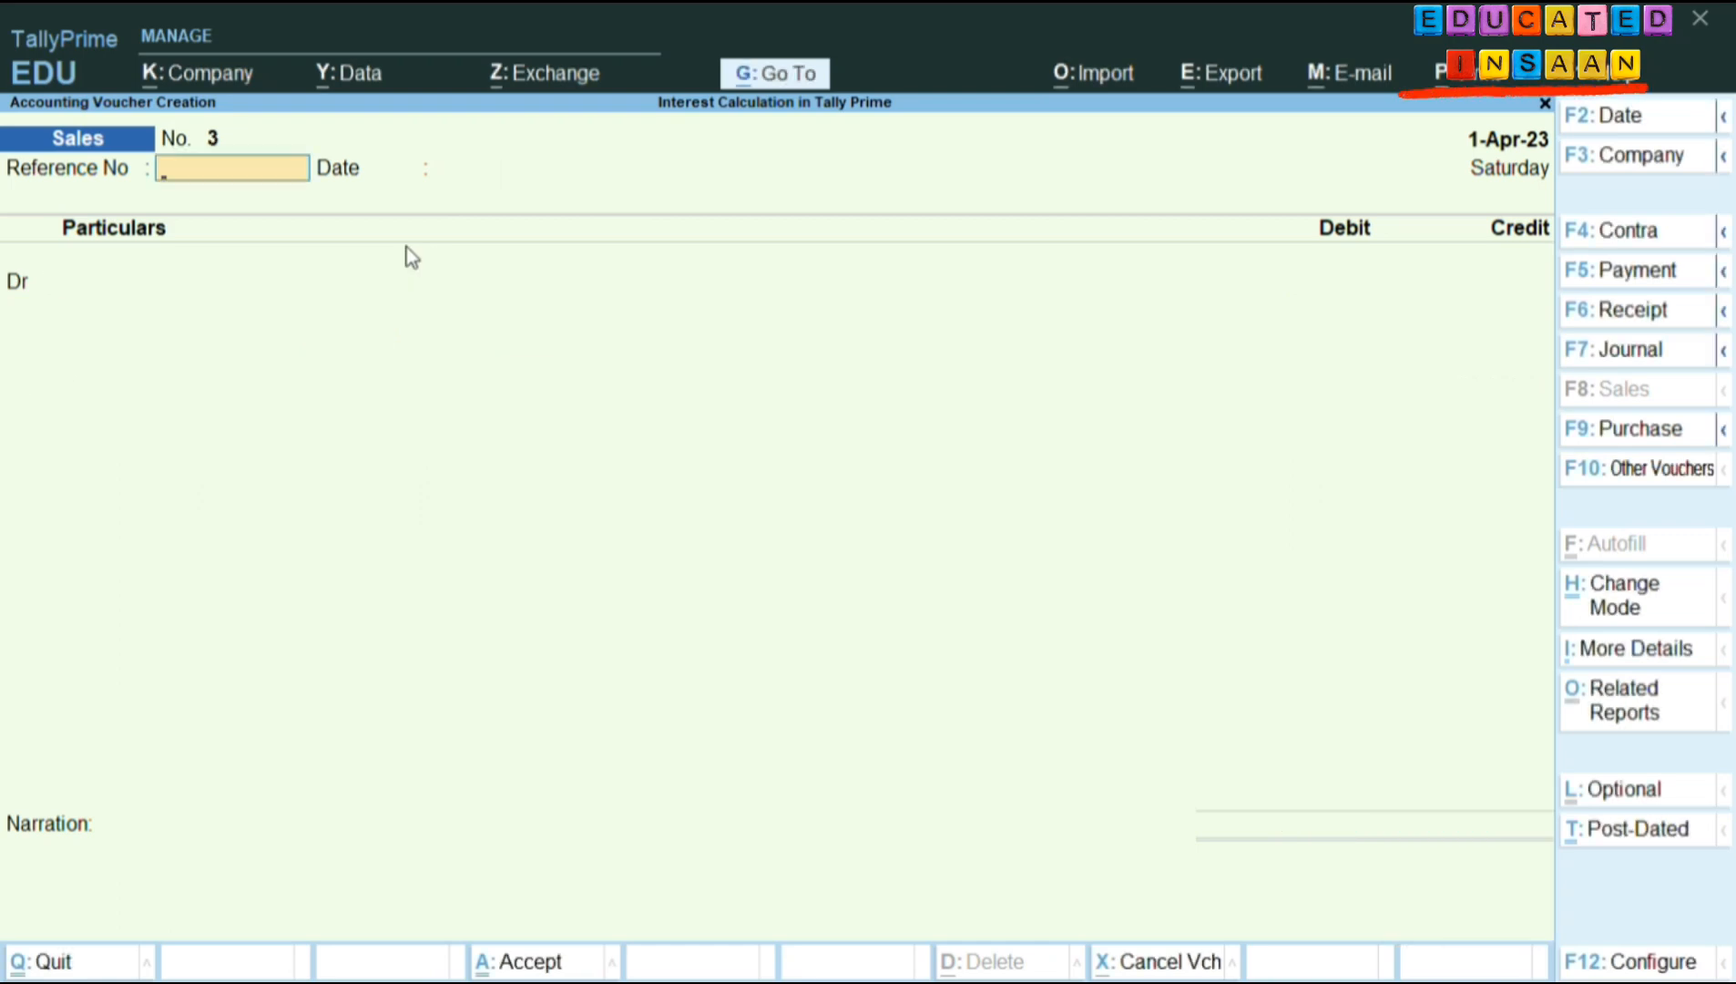